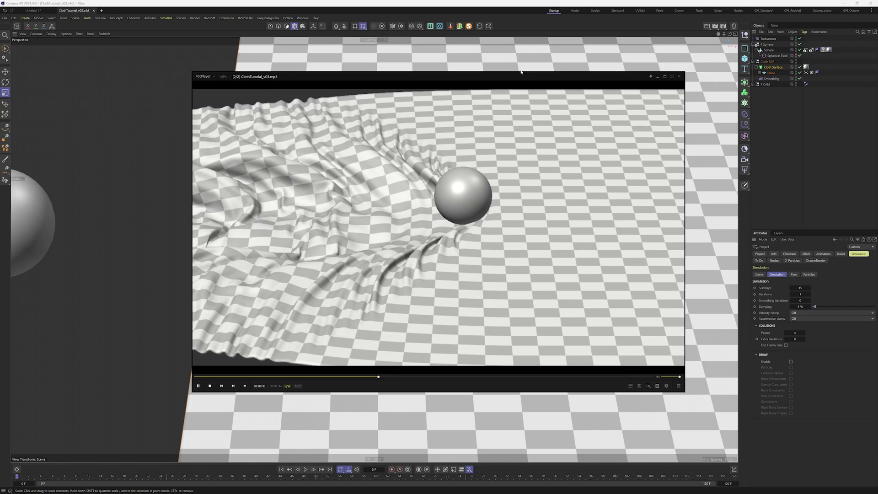
- Close the ClothTutorial_v03.mp4 preview in PotPlayer to return to the Cinema 4D scene
click(679, 77)
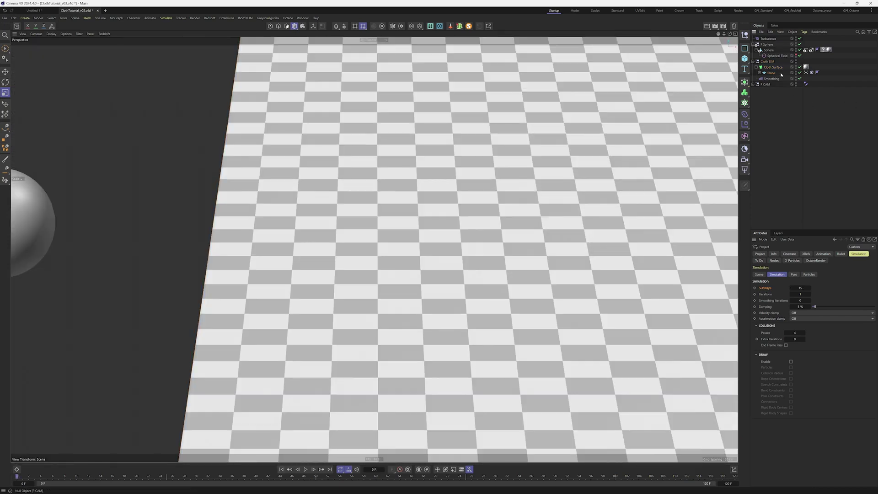
- Create a null named SCENE and put Turbulence, P Sphere and Cloth SIM inside it
click(753, 44)
click(754, 49)
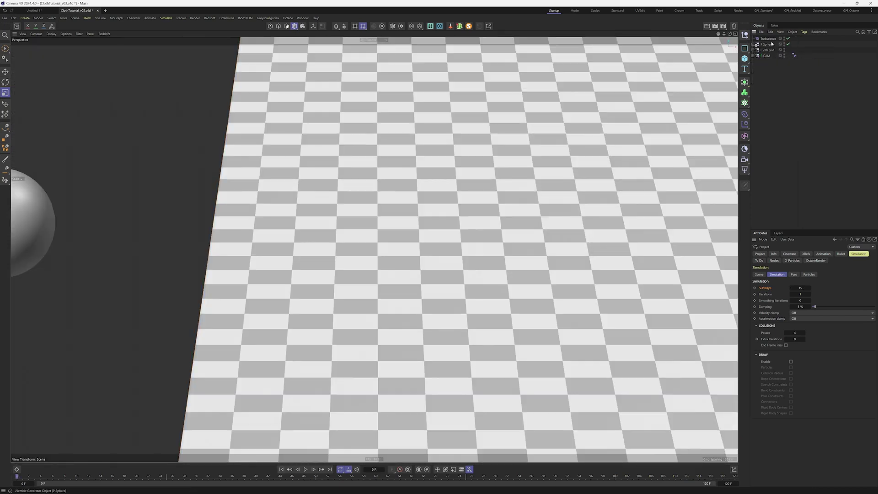
click(745, 37)
double_click(764, 38)
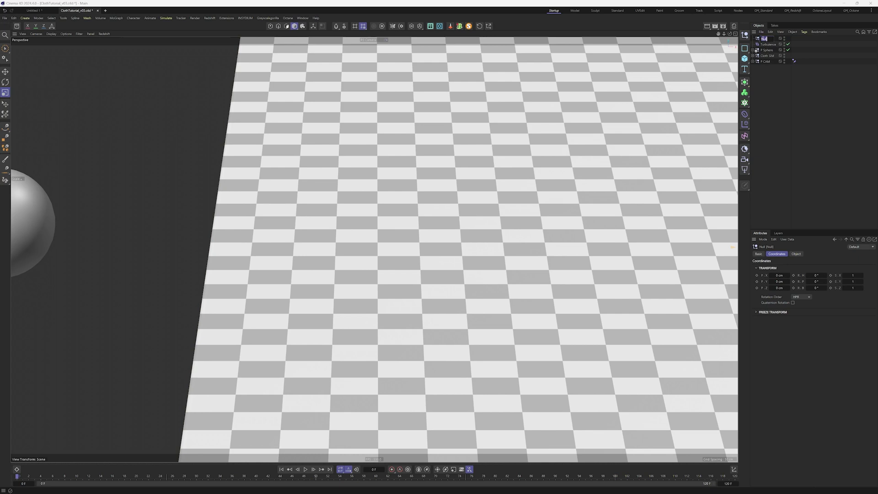
text(SCEN)
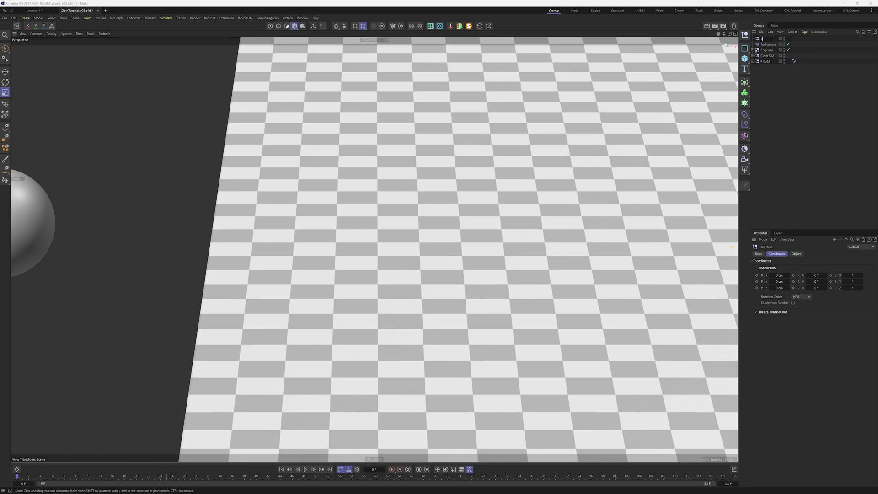
text(EN)
key(Return)
click(768, 44)
shift+click(767, 55)
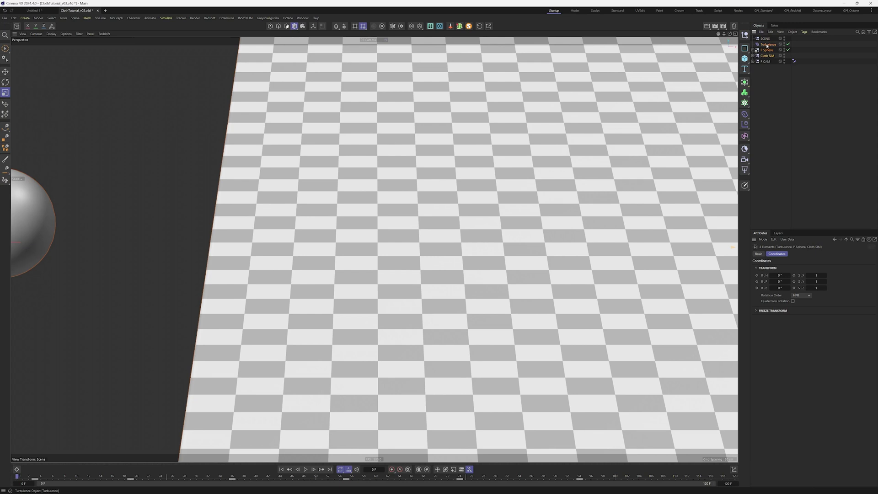
drag(767, 40, 767, 40)
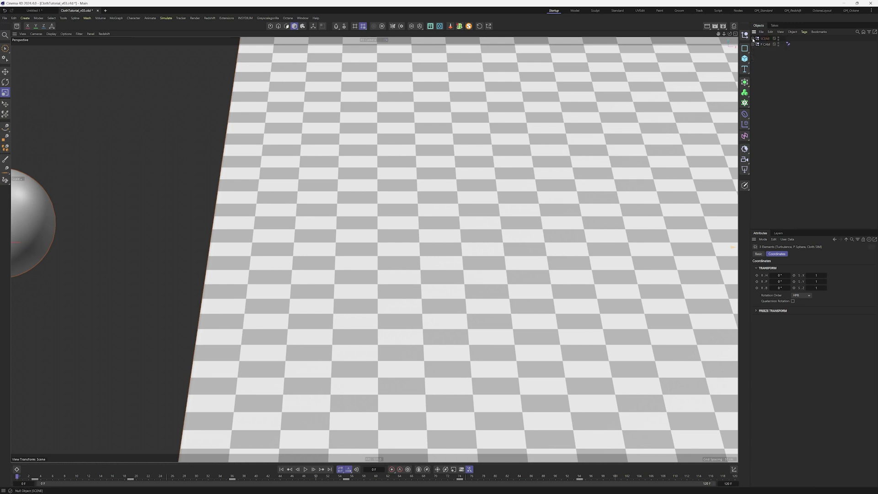
- Create a second null named BACKGROUND and place it beside SCENE in the hierarchy
click(765, 44)
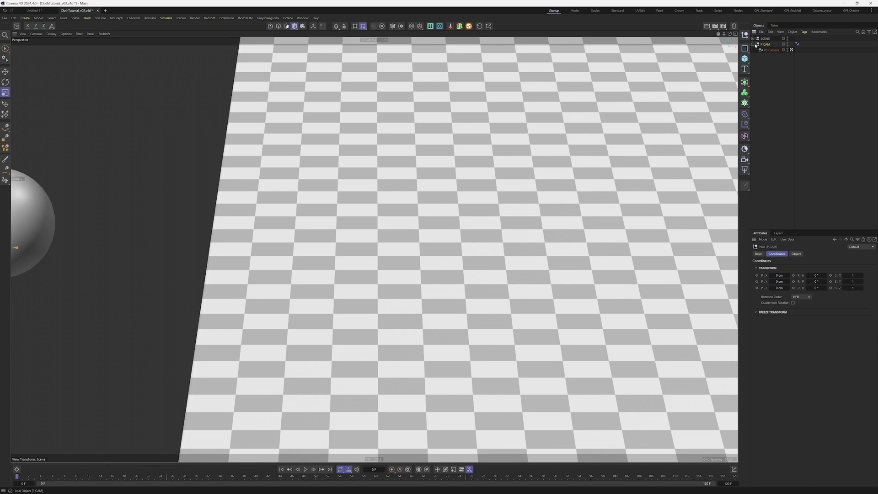
click(763, 52)
click(745, 36)
double_click(763, 39)
key(Caps_Lock)
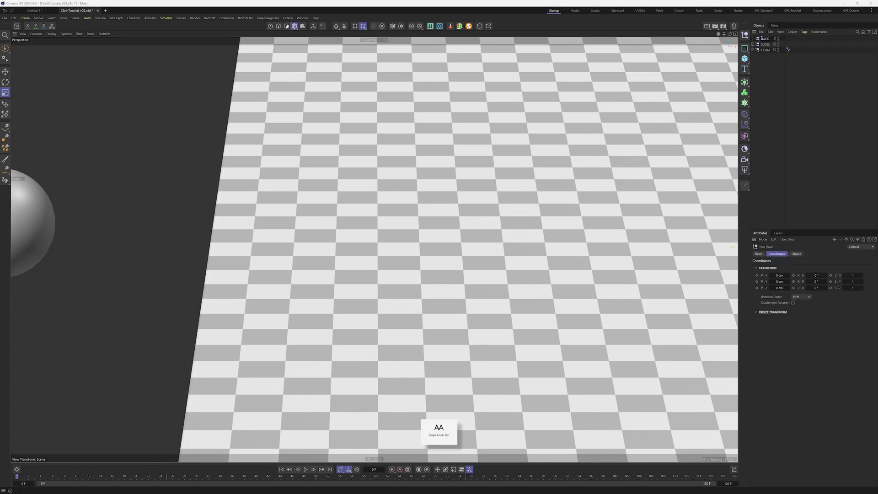
text(BACKGROUND)
key(Return)
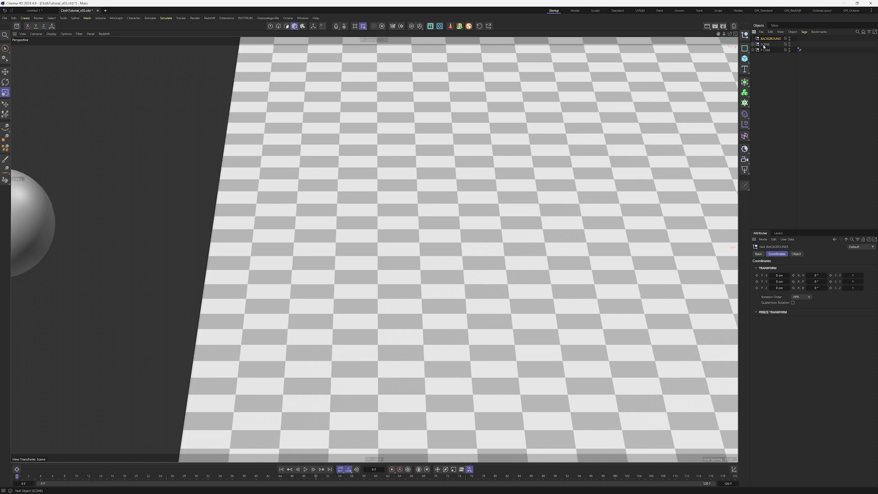
drag(764, 39, 769, 47)
click(775, 66)
- Add an RS Dome Light using the Creative Office HDRI from the Plus Library
click(745, 170)
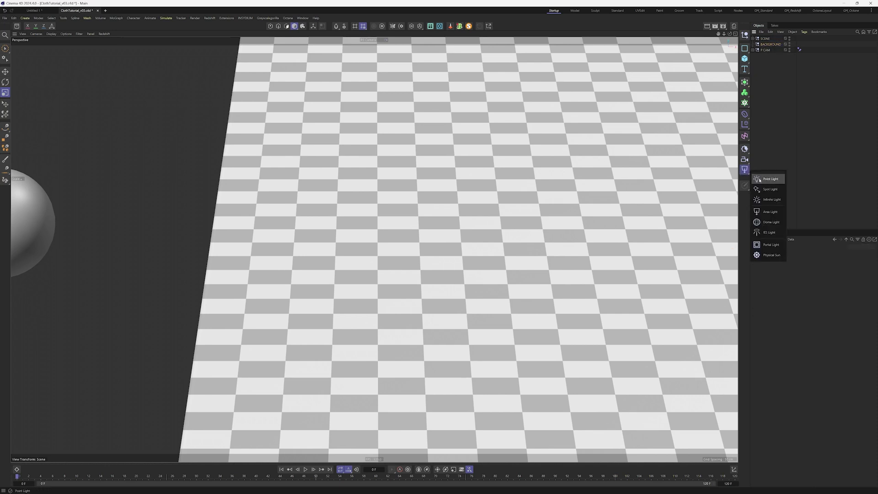
click(767, 222)
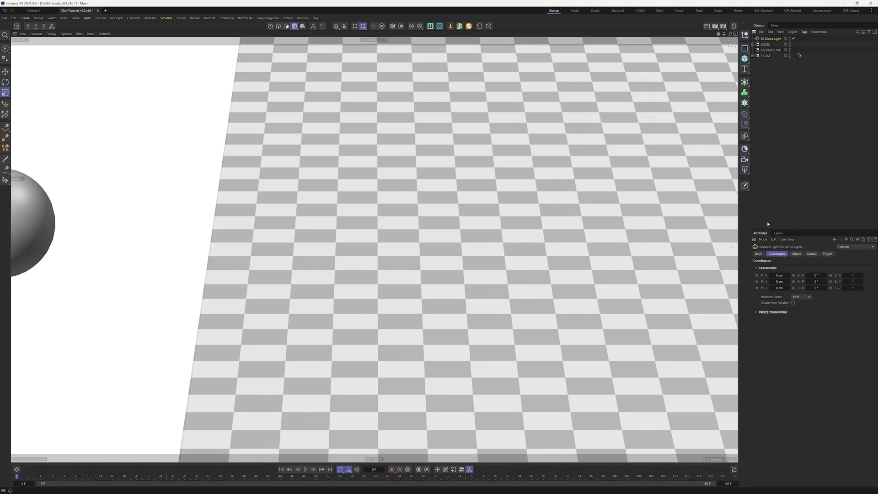
click(796, 254)
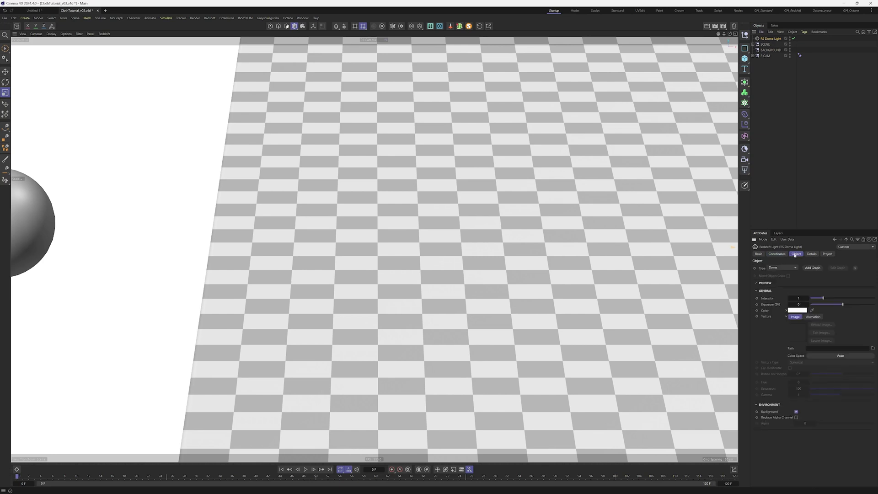
click(430, 26)
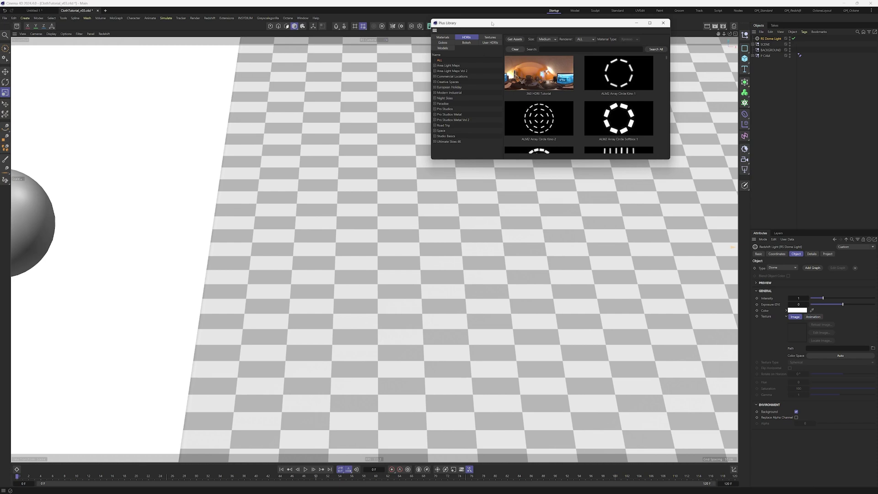
drag(491, 23, 480, 100)
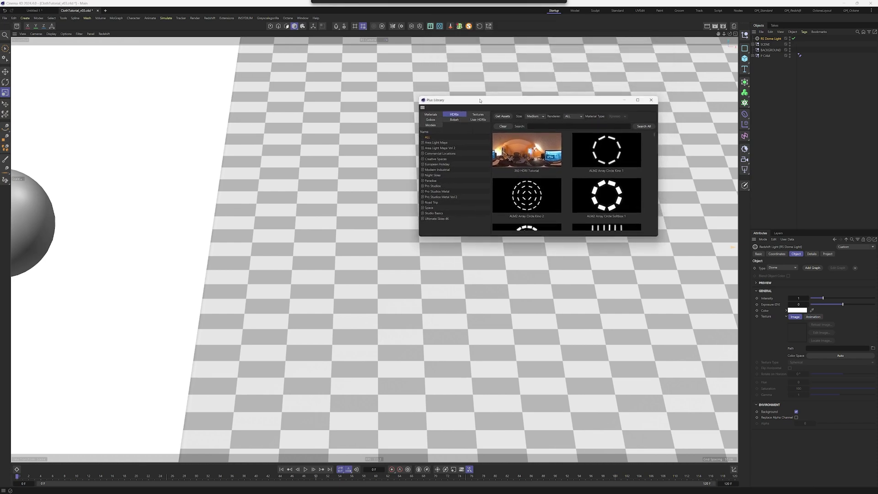
click(551, 126)
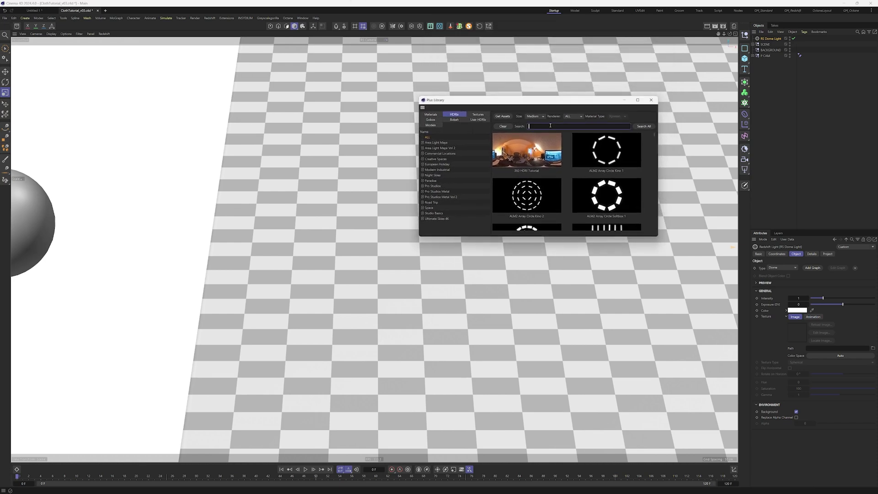
text(CREAT)
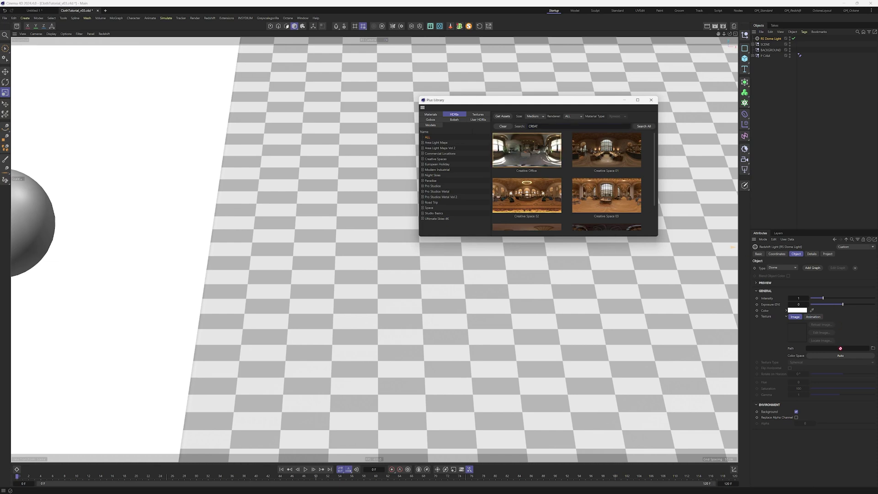
drag(840, 348, 840, 348)
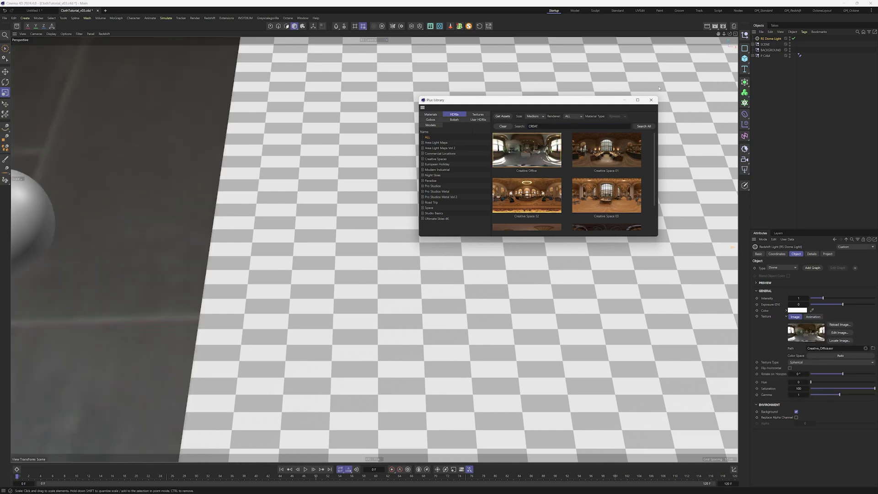
click(651, 101)
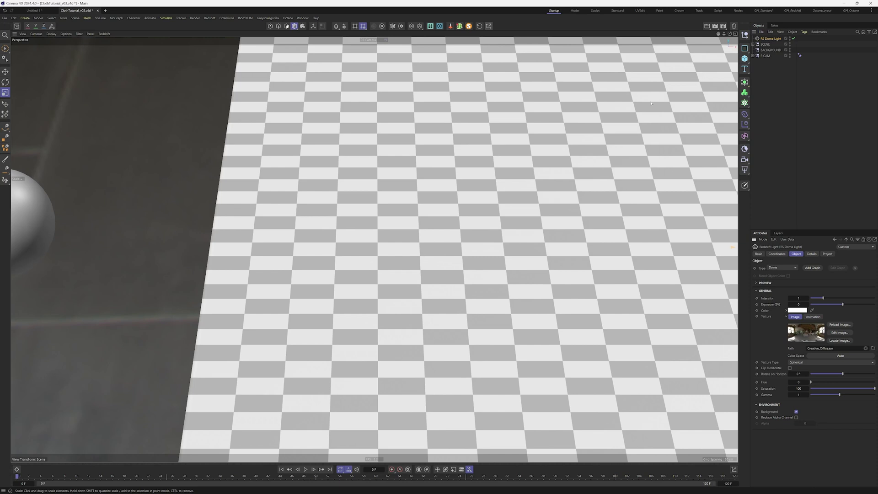
- Set the dome light's Saturation to 0
click(799, 388)
text(0)
key(Return)
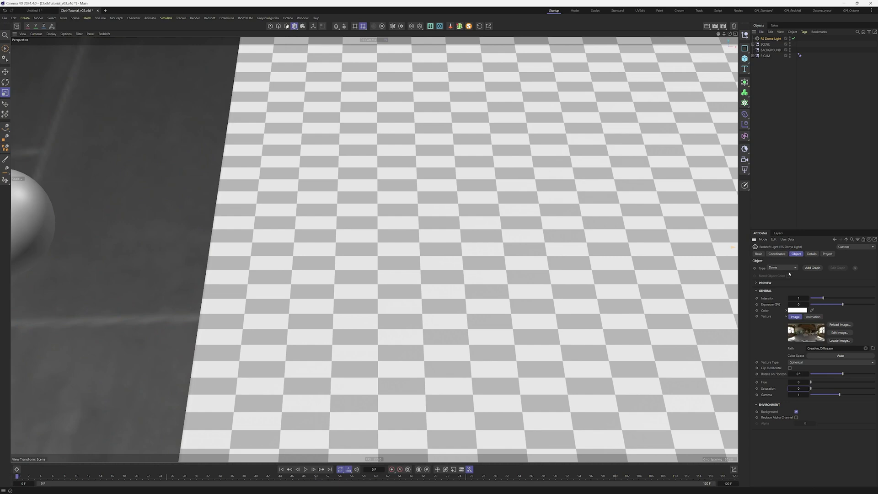
- Switch to the GM_Redshift layout, start the Redshift RenderView and go to frame 32
click(793, 10)
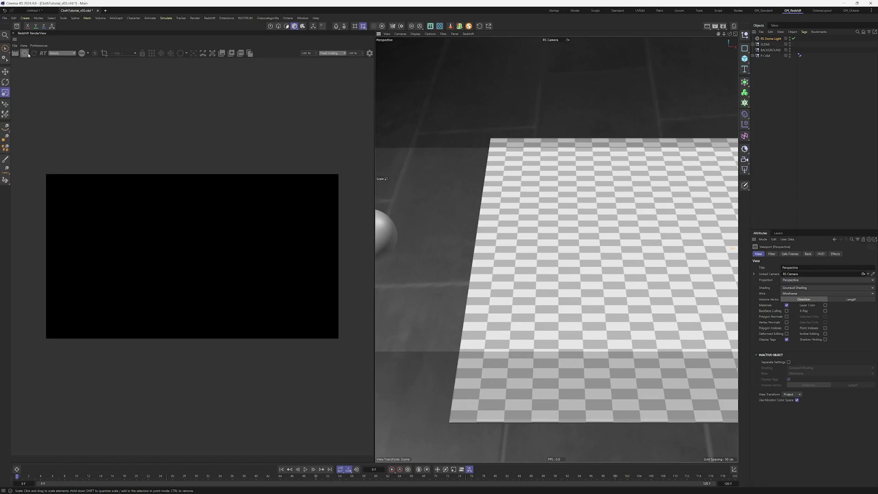
click(25, 53)
click(208, 477)
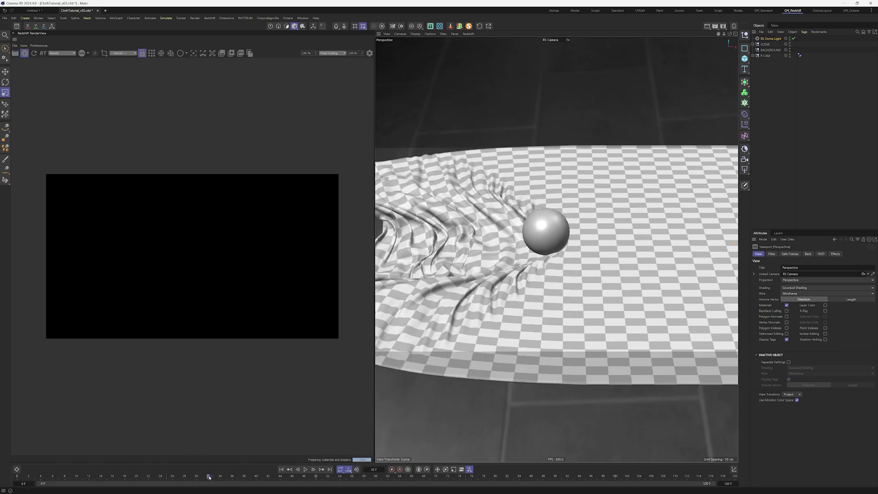
- Set the RS Dome Light's Intensity to 0.4
click(772, 39)
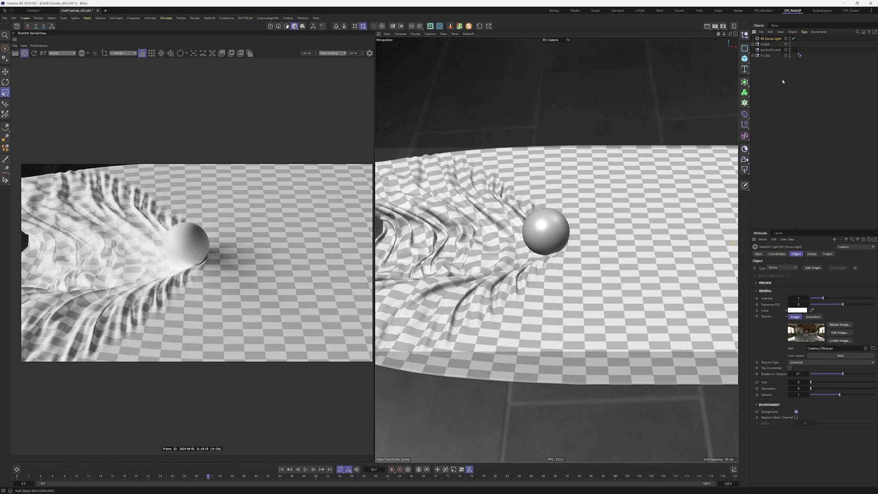
double_click(801, 298)
text(0.4)
key(Return)
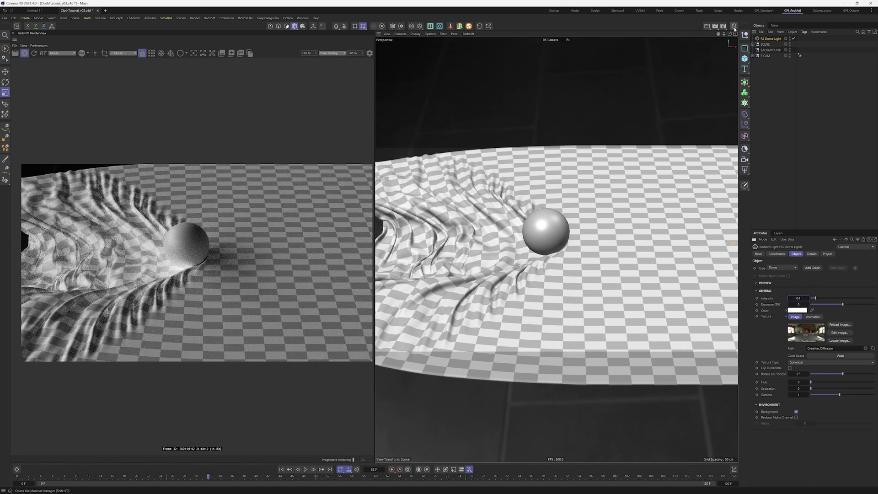
- Delete both checker materials and their leftover material tags on the sphere and cloth
click(734, 26)
drag(710, 61, 704, 51)
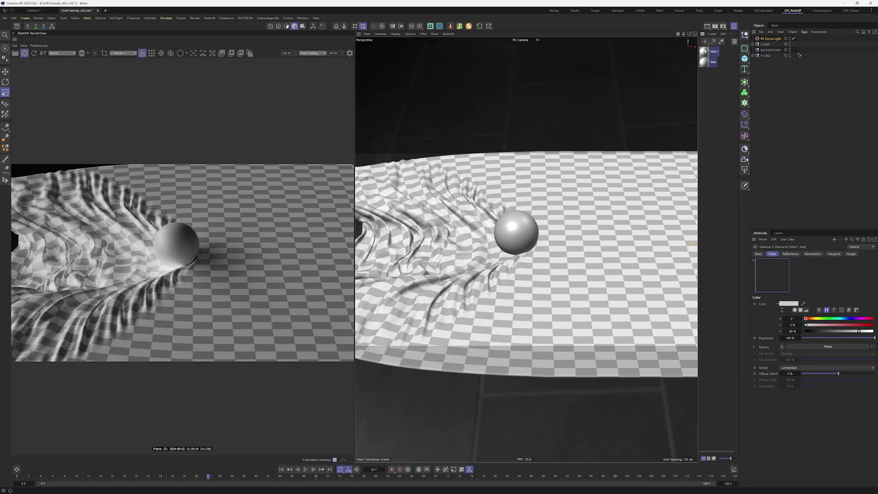
key(Delete)
click(753, 44)
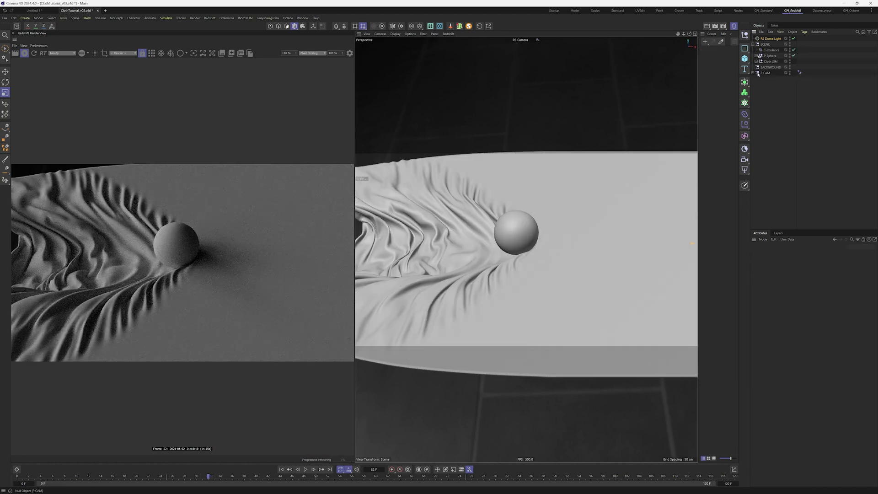
click(756, 56)
drag(835, 58, 826, 66)
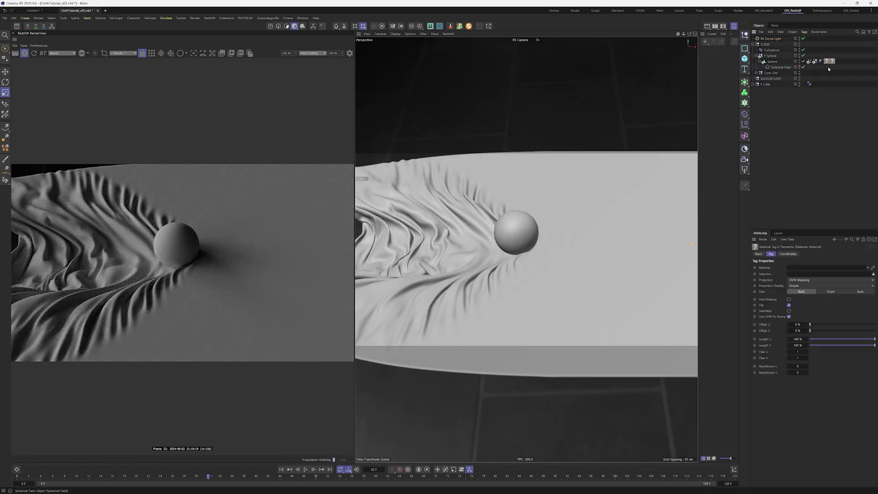
key(Delete)
click(756, 74)
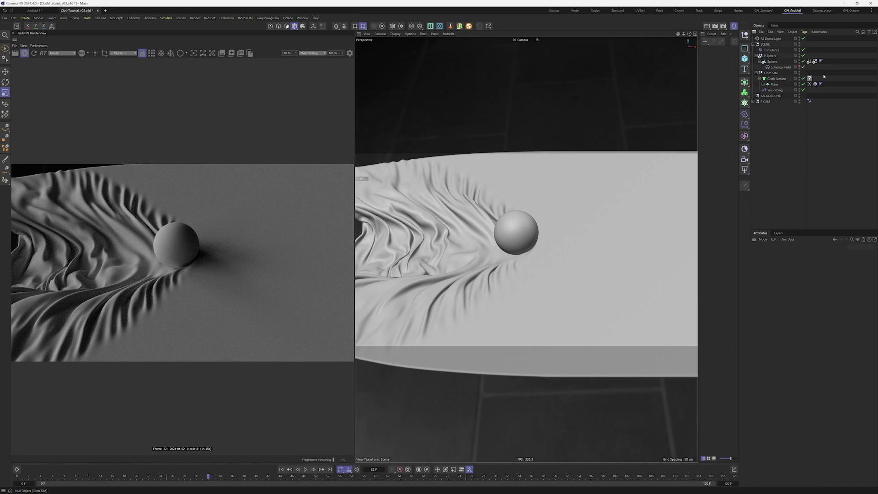
click(810, 79)
key(Delete)
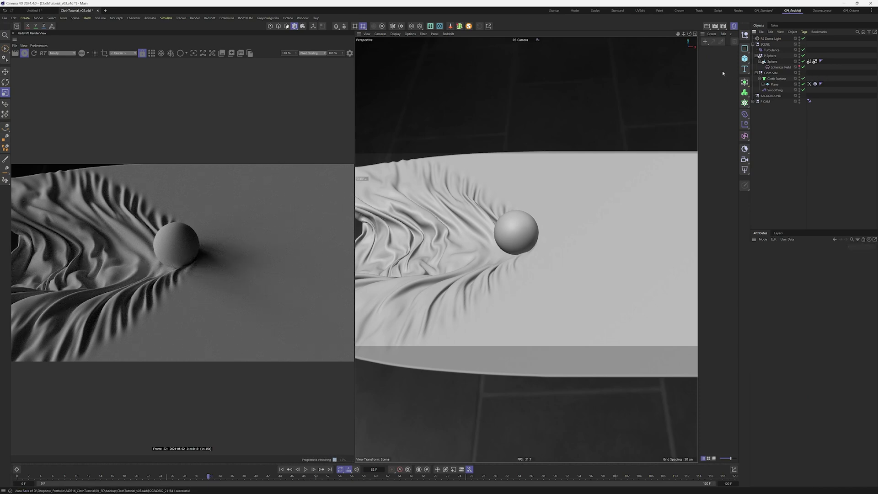
- Paste rotation -117°, 12°, -7° onto the RS Dome Light, then create a new material
click(765, 39)
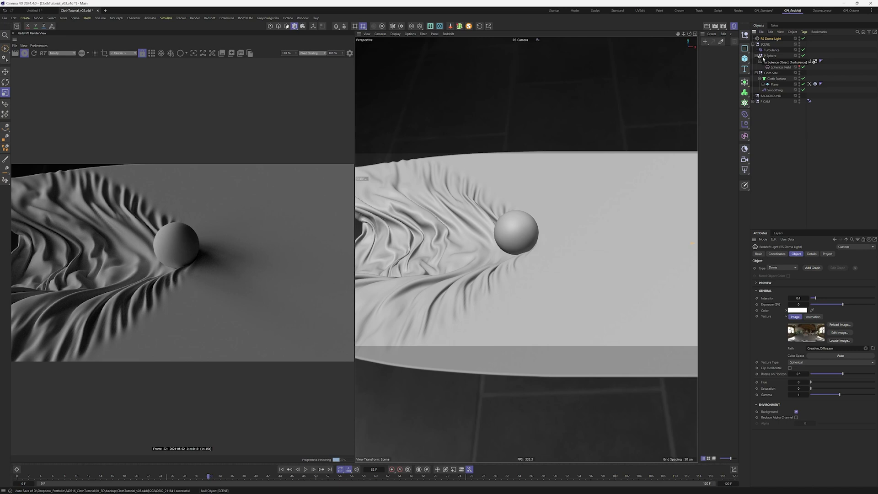
click(777, 254)
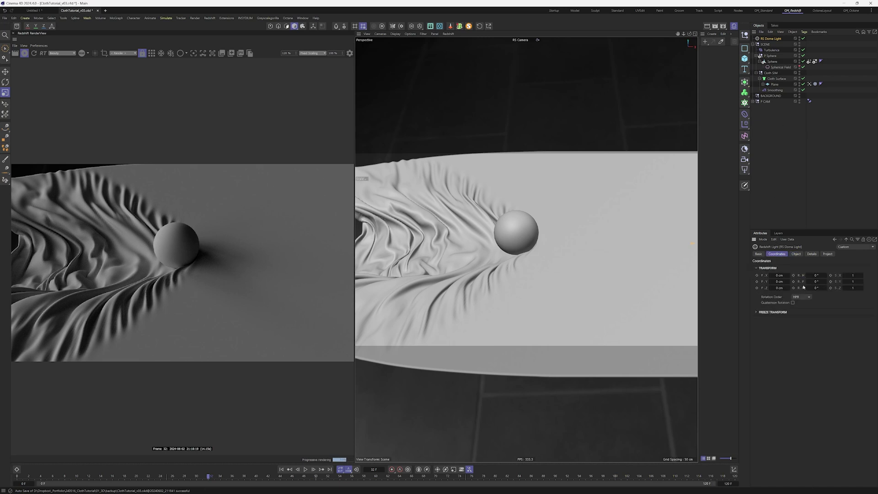
right_click(803, 288)
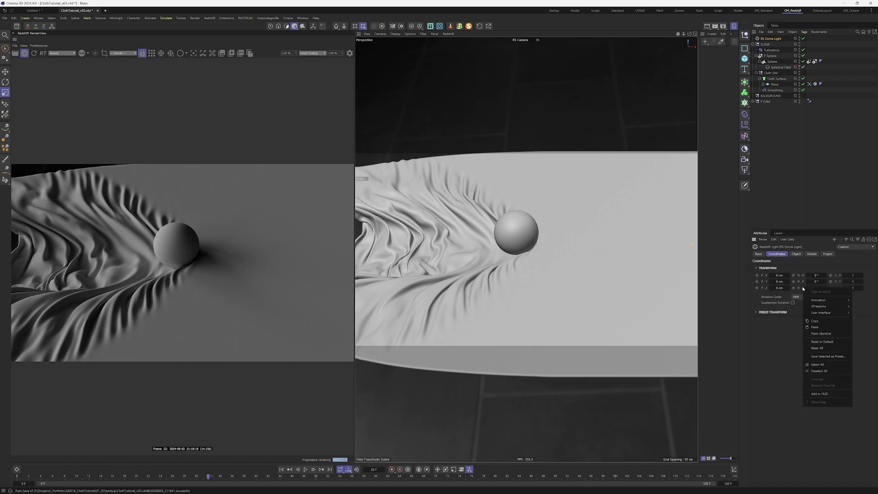
click(815, 327)
click(810, 276)
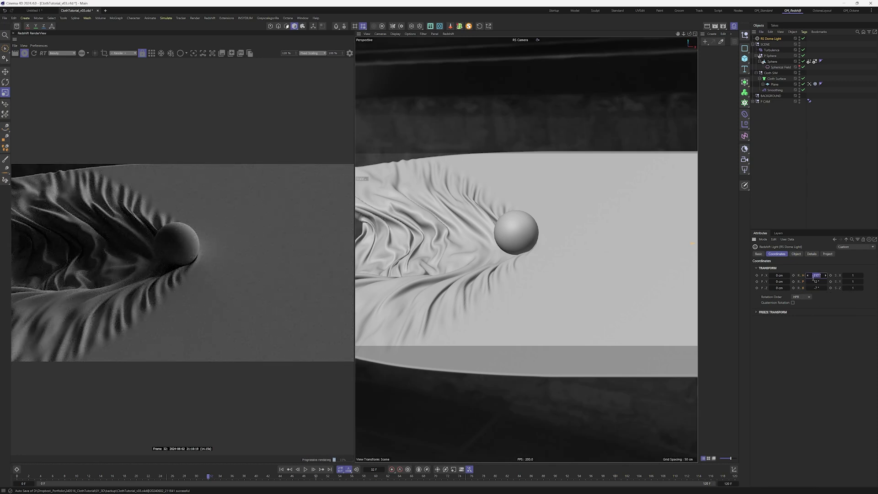
click(817, 282)
click(816, 288)
double_click(707, 51)
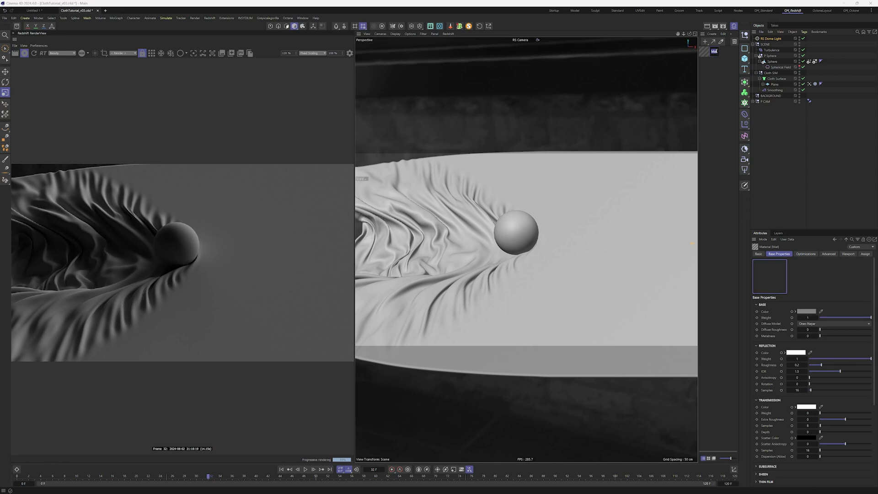
- Rename the new material Sphere and add two more materials named Background and Cloth
double_click(714, 51)
text(Sphere)
key(Return)
double_click(716, 71)
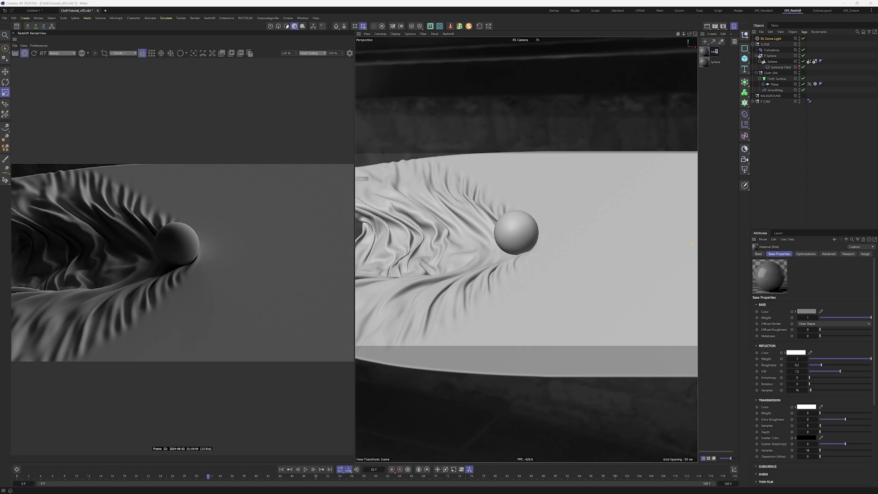
text(Background)
key(Return)
double_click(711, 98)
text(Cloth)
key(Return)
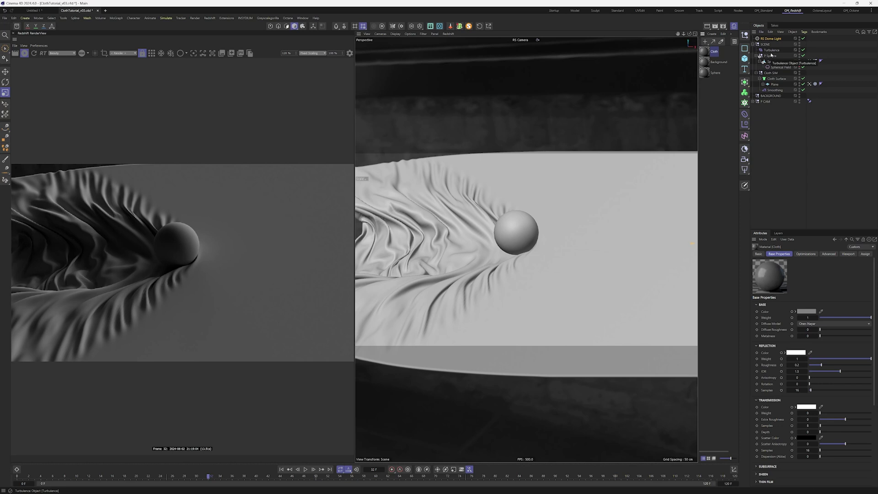
- Uncheck Background in the RS Dome Light's Object settings so the HDRI isn't visible
click(770, 39)
click(796, 253)
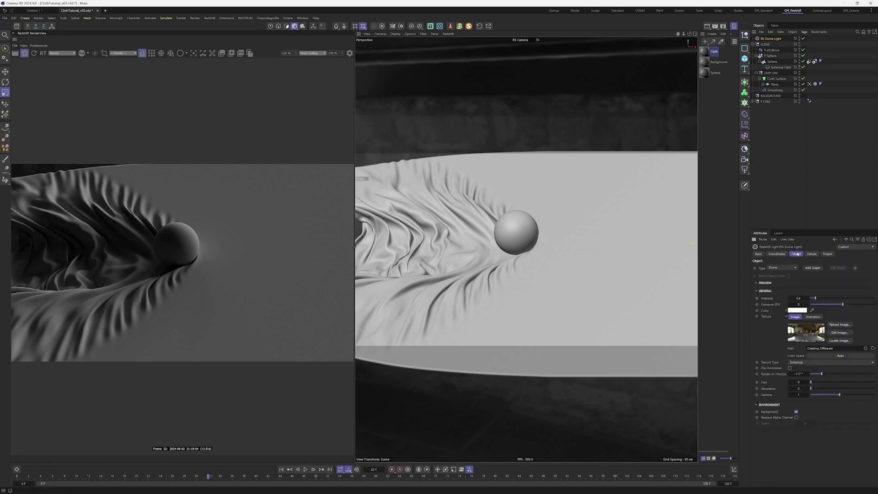
click(796, 411)
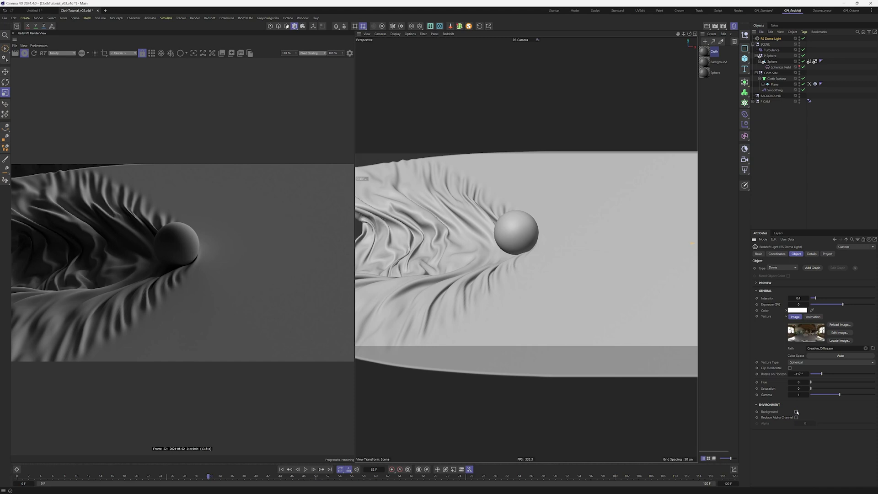
- Add a Plane and move it down below the cloth in the front view
click(745, 63)
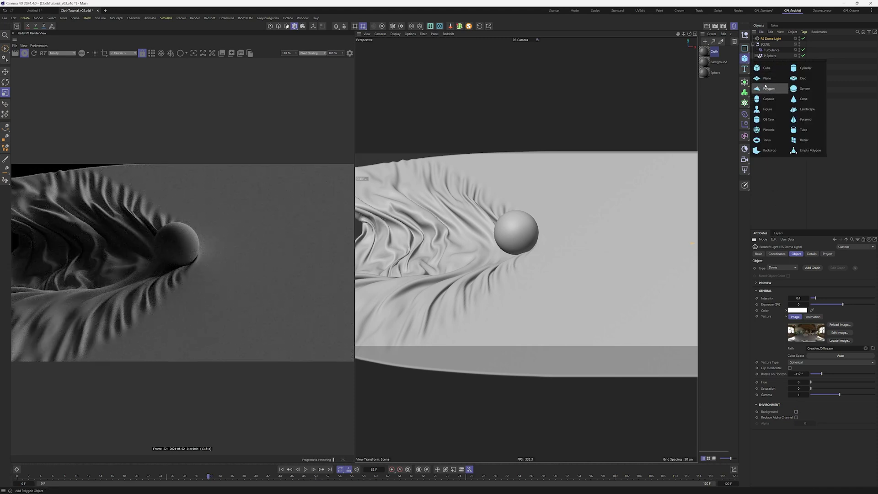
click(766, 78)
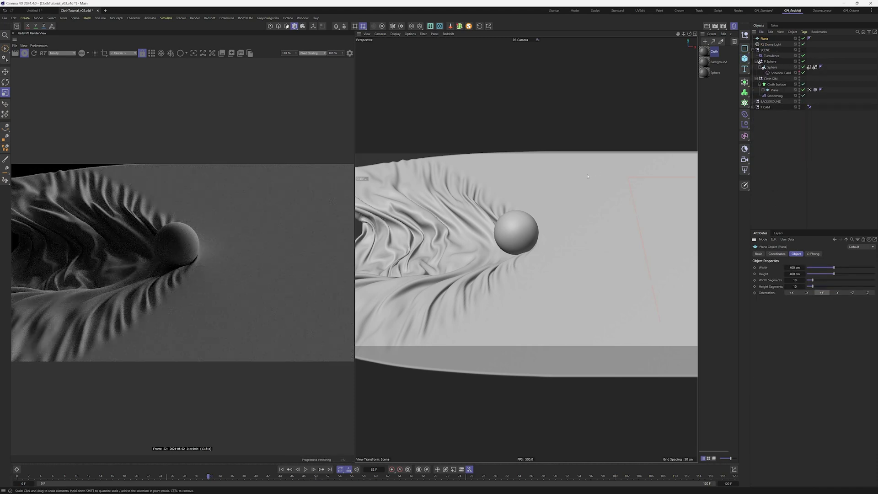
middle_click(563, 182)
middle_click(608, 294)
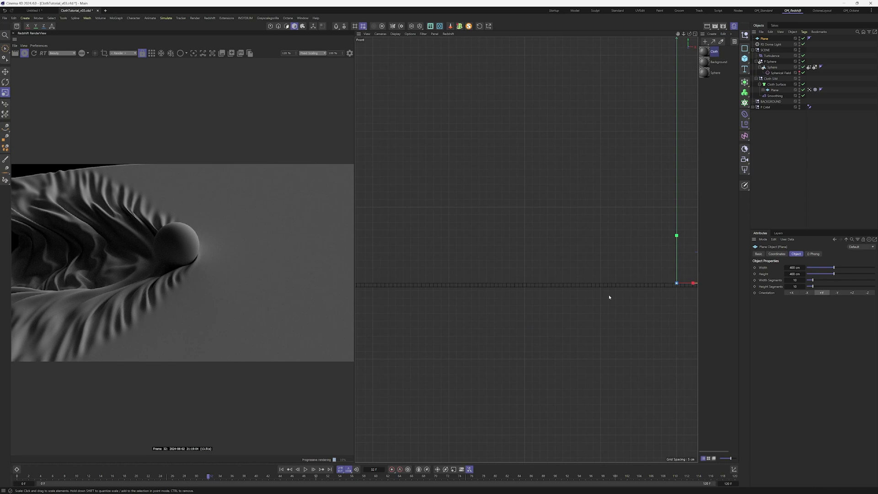
scroll(629, 276, down, 3)
alt+right_drag(584, 275, 551, 270)
alt+middle_drag(596, 259, 553, 220)
key(e)
drag(590, 191, 591, 274)
- Set the plane's Y position to -500 cm
click(762, 39)
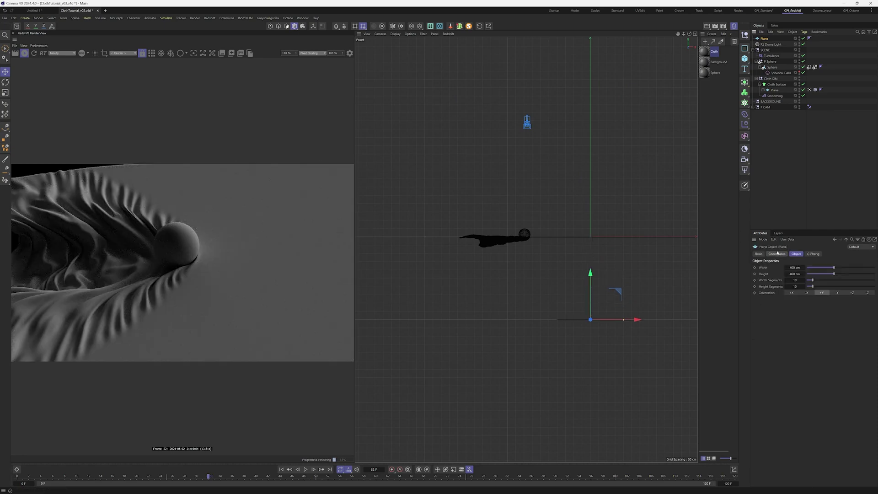
click(777, 254)
click(779, 281)
text(-500)
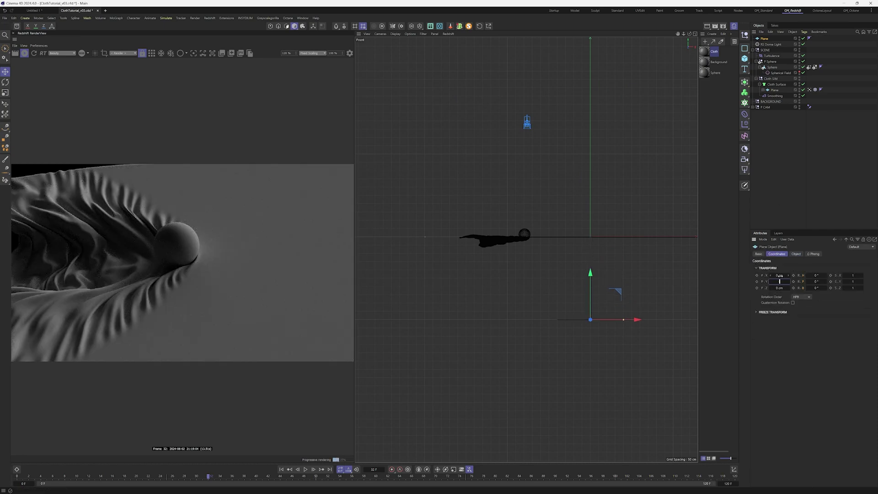
key(Return)
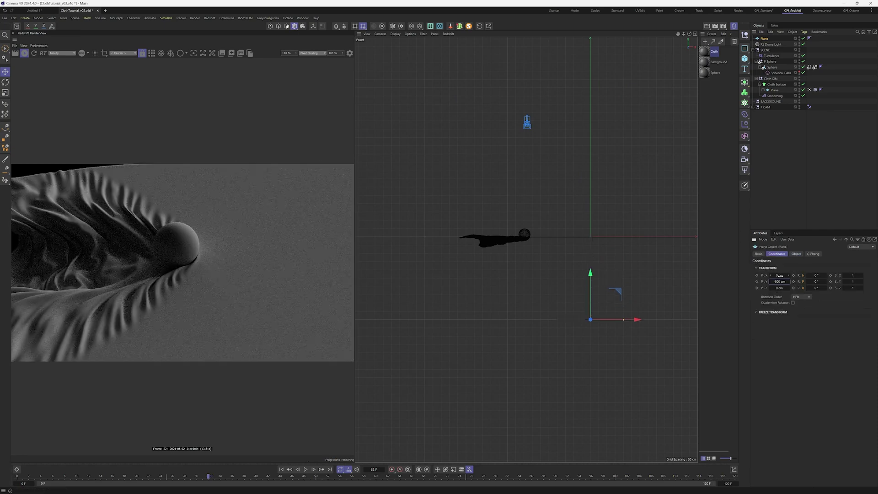
- In the top view, scale the plane well beyond the cloth and centre it underneath
middle_click(486, 147)
middle_click(596, 127)
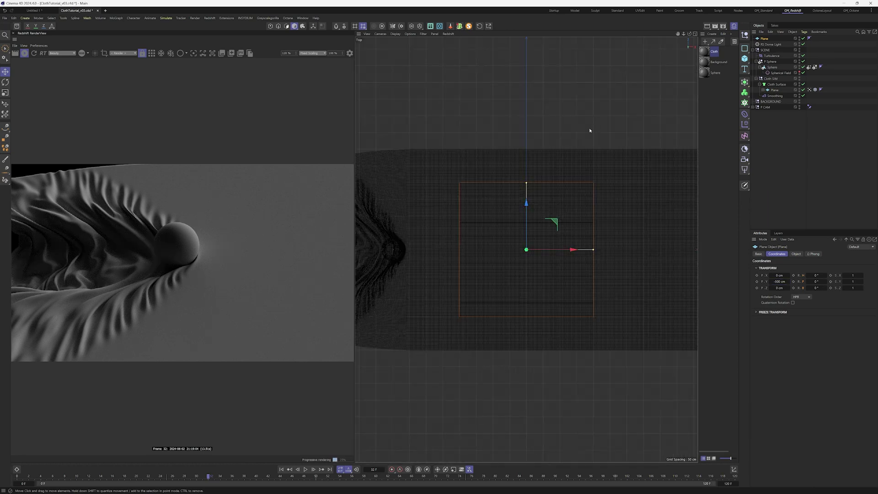
scroll(574, 137, down, 6)
key(t)
drag(577, 137, 777, 68)
drag(602, 151, 789, 93)
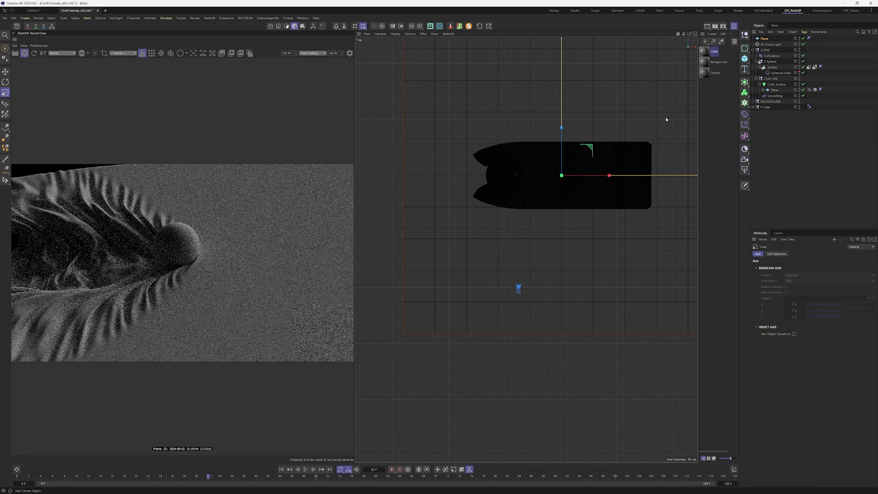
scroll(587, 167, down, 4)
key(e)
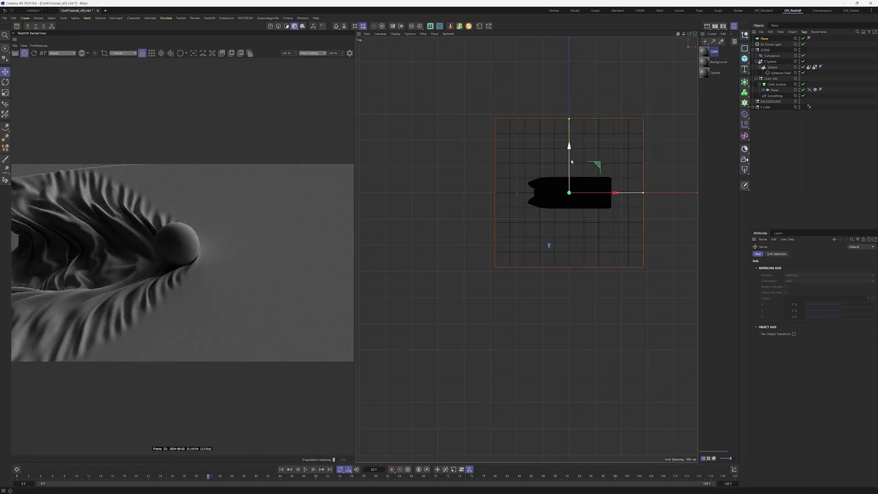
drag(571, 158, 677, 120)
key(t)
middle_click(544, 174)
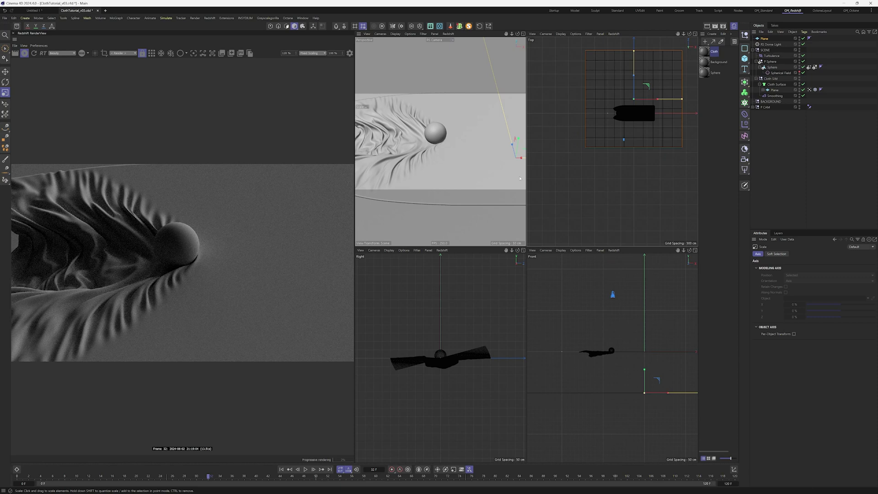
middle_click(475, 161)
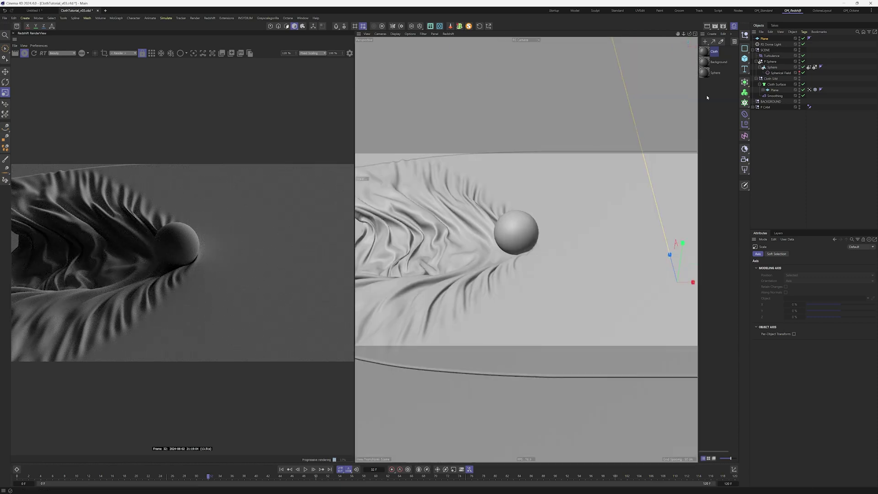
- Apply the Sphere material to the sphere and set its RS Standard Metalness to 1
click(705, 73)
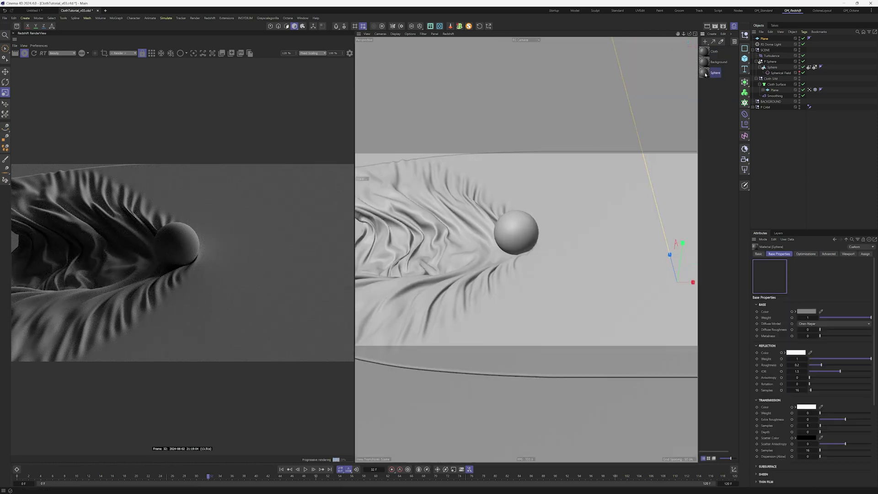
drag(783, 72, 774, 70)
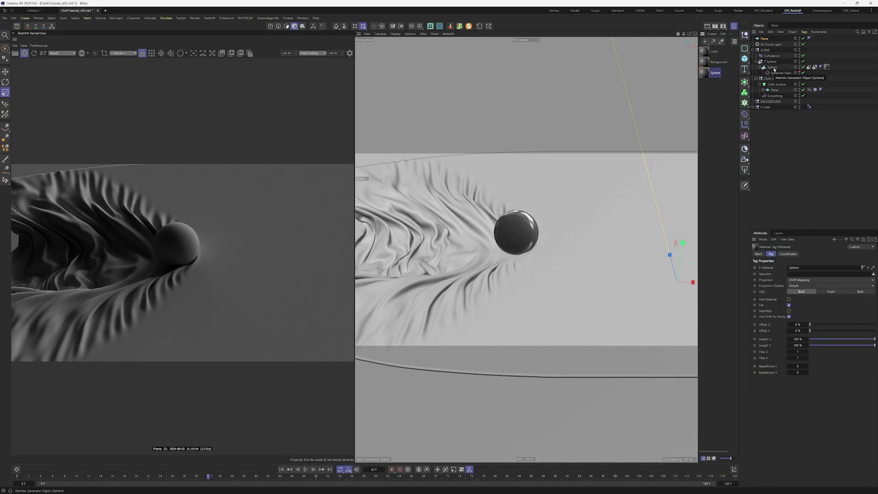
double_click(703, 74)
drag(684, 65, 557, 97)
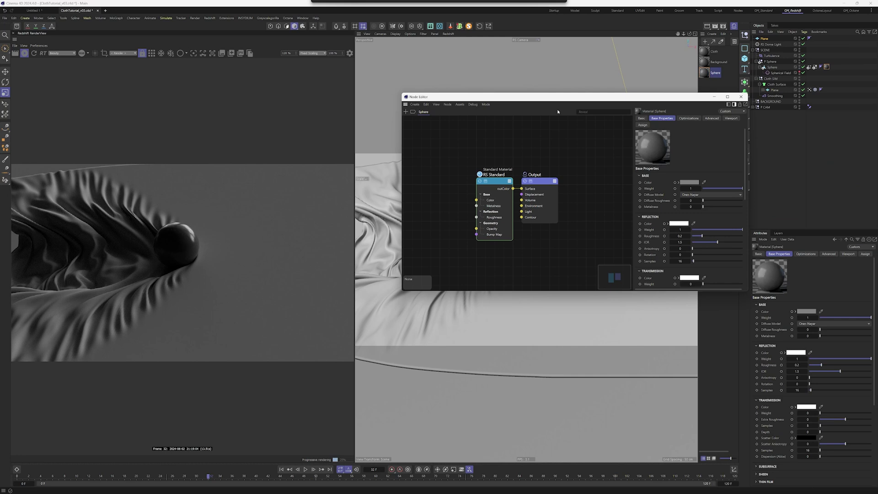
click(494, 180)
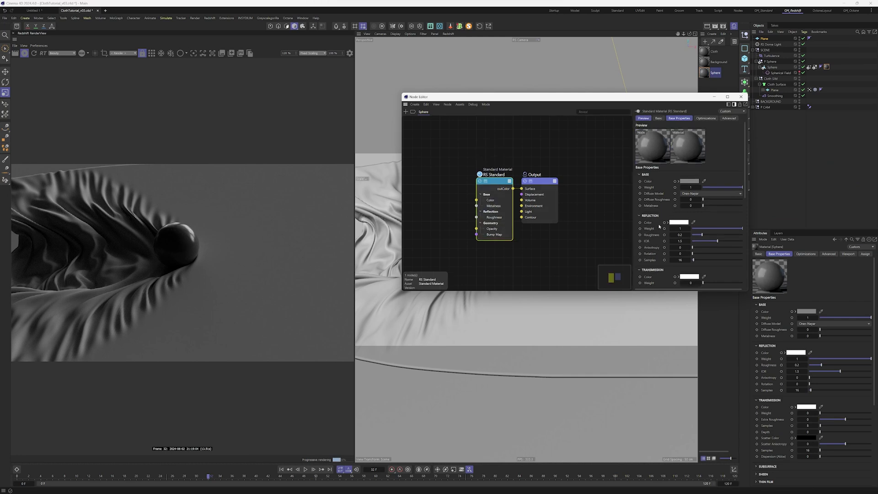
drag(696, 205, 704, 206)
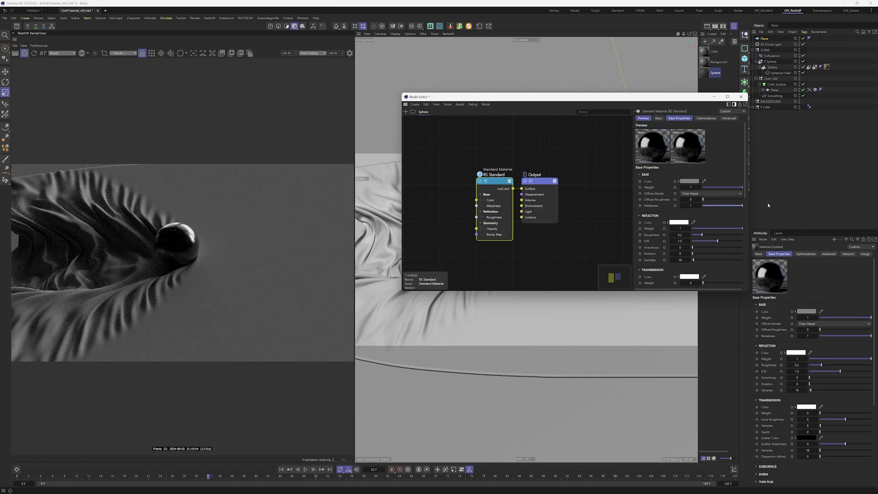
alt+middle_drag(472, 181, 543, 159)
click(495, 190)
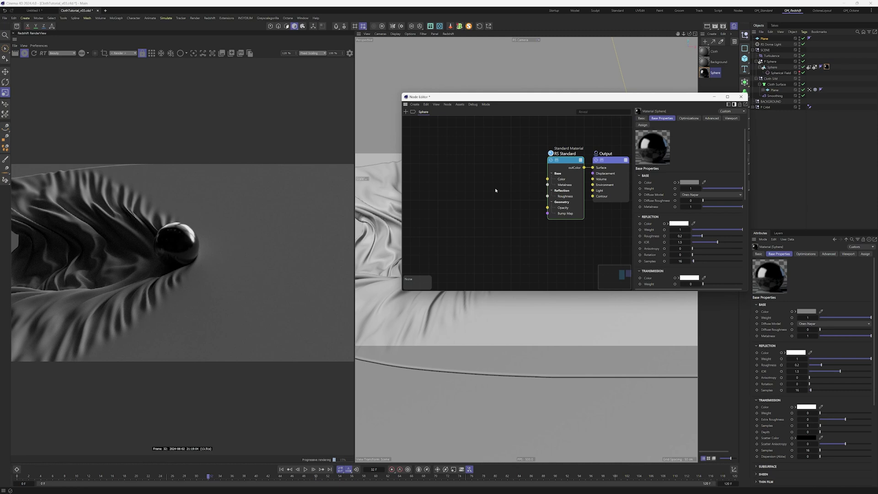
- Add a Flakes node to the Sphere material's node graph
double_click(495, 190)
text(flakes)
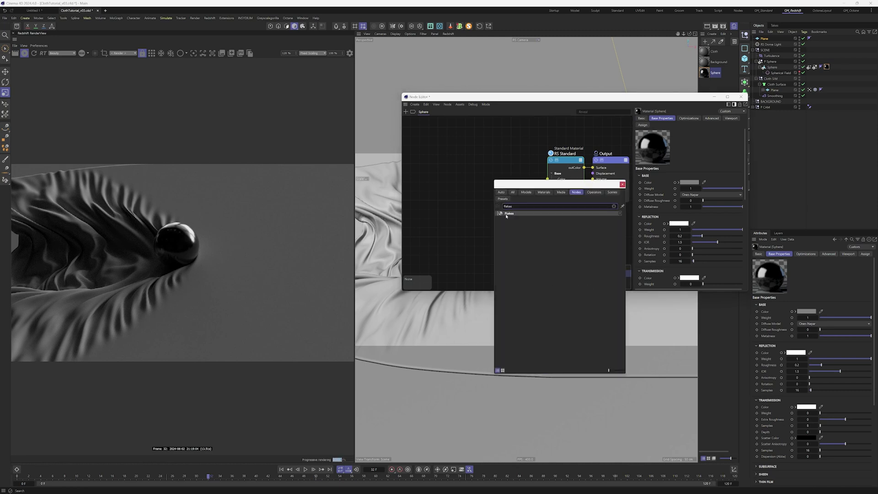
double_click(505, 213)
drag(504, 190, 548, 213)
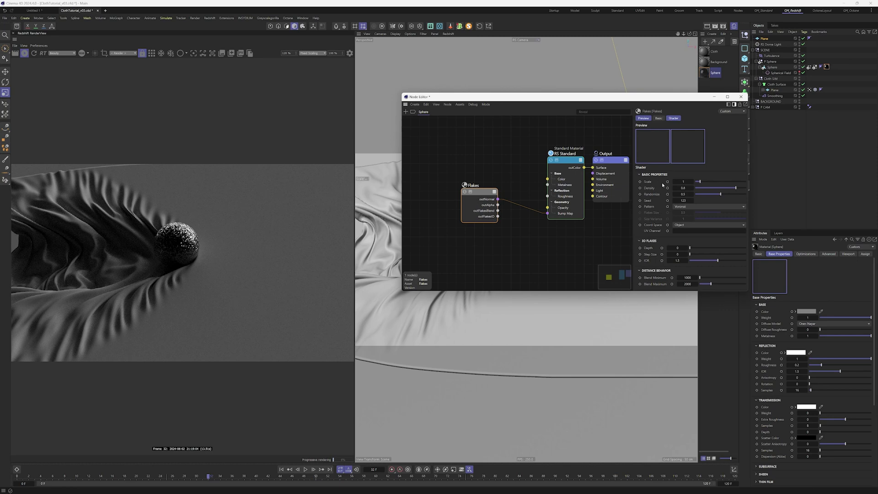
- Set the Flakes Scale to 0.2 and Randomize to 0.02, then close the Node Editor
click(691, 180)
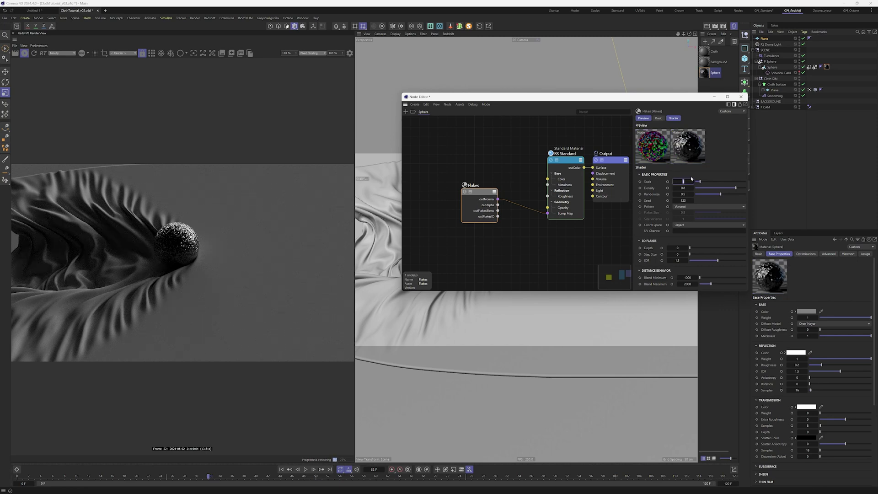
text(0.2)
key(Return)
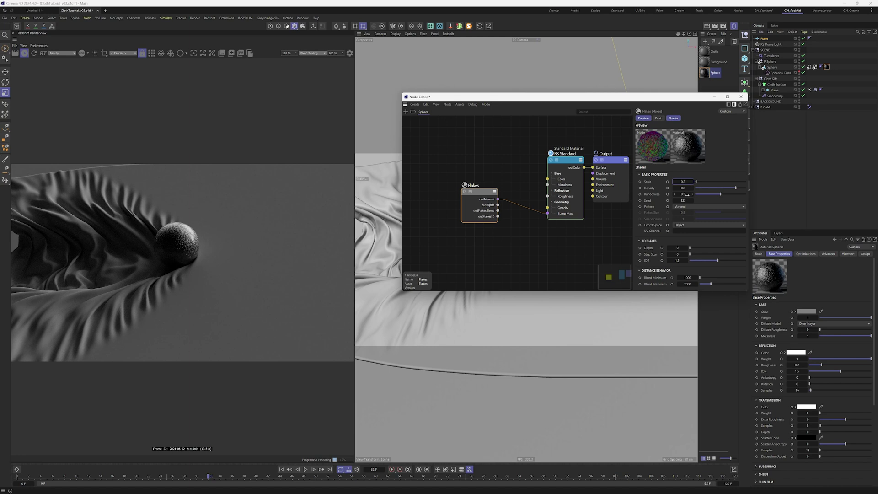
click(687, 194)
key(BackSpace)
text(0.02)
key(Return)
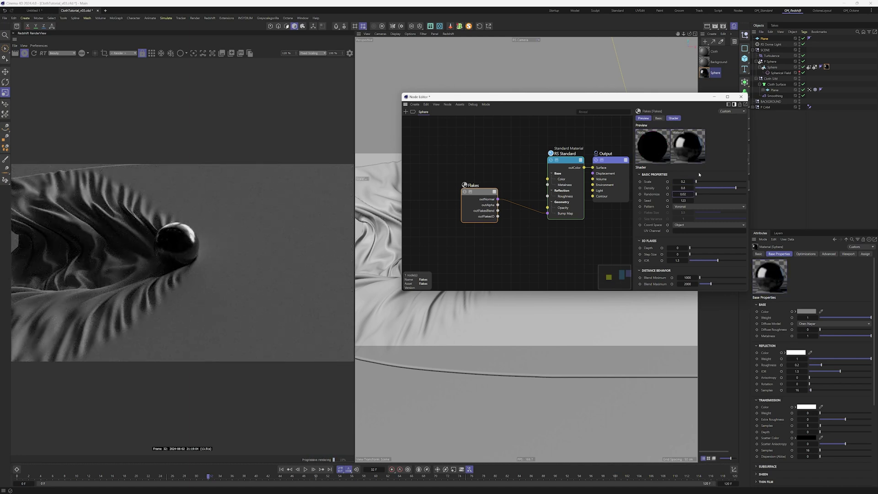
click(741, 96)
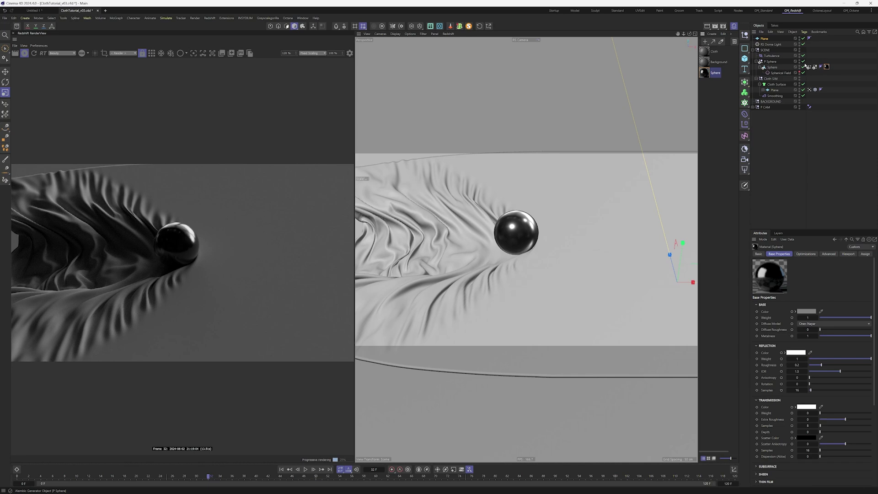
- Leave the RS Camera view, zoom in on the sphere, and open the Sphere material's Node Editor
click(753, 107)
click(803, 113)
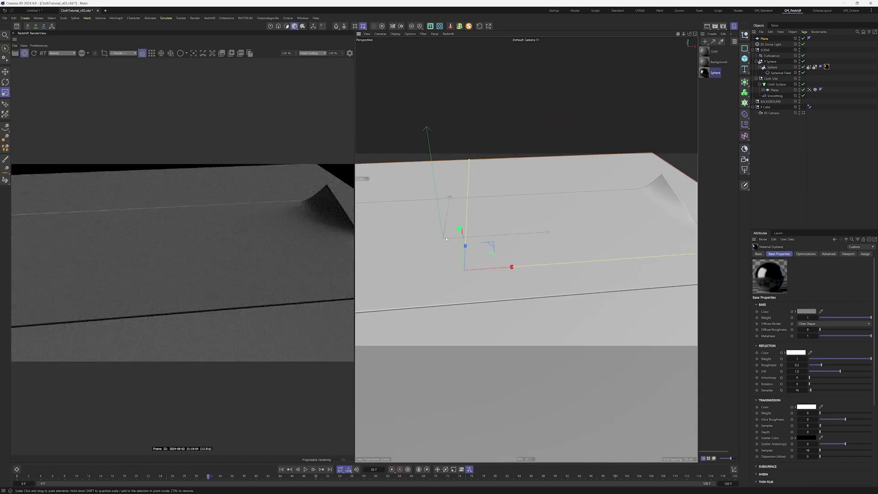
scroll(446, 239, down, 5)
scroll(503, 220, up, 5)
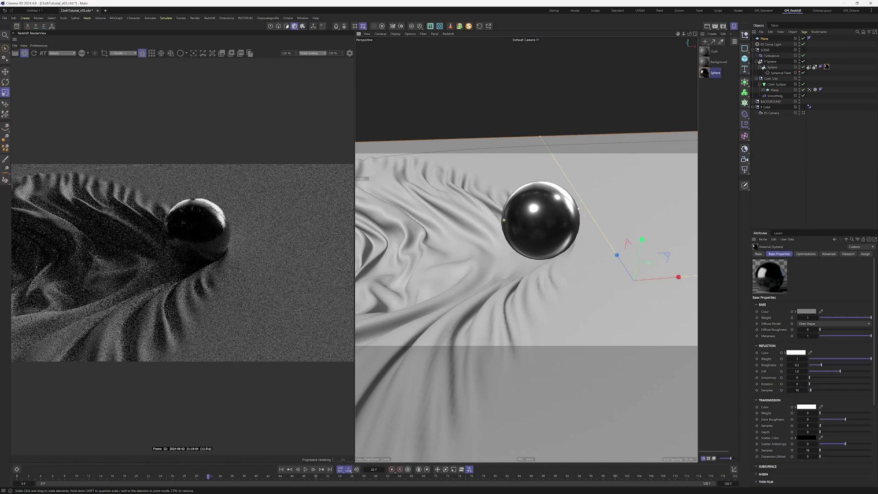
scroll(504, 220, up, 4)
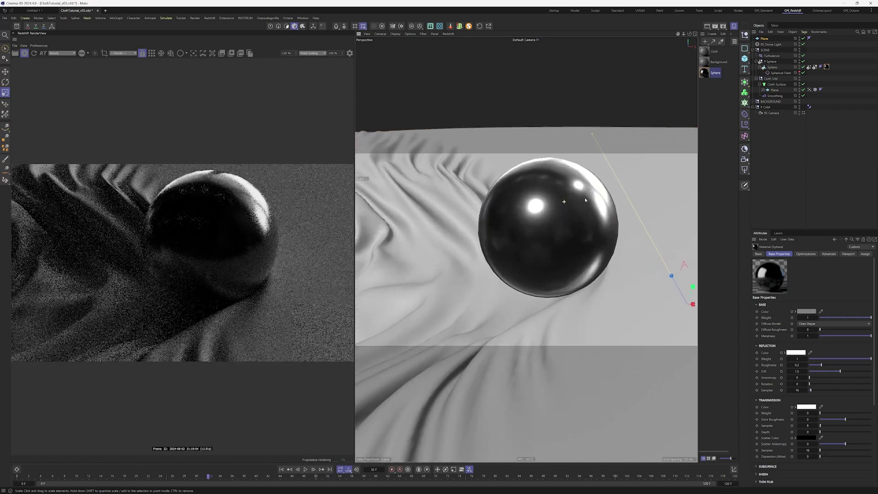
alt+middle_drag(573, 201, 546, 215)
alt+right_drag(547, 215, 553, 215)
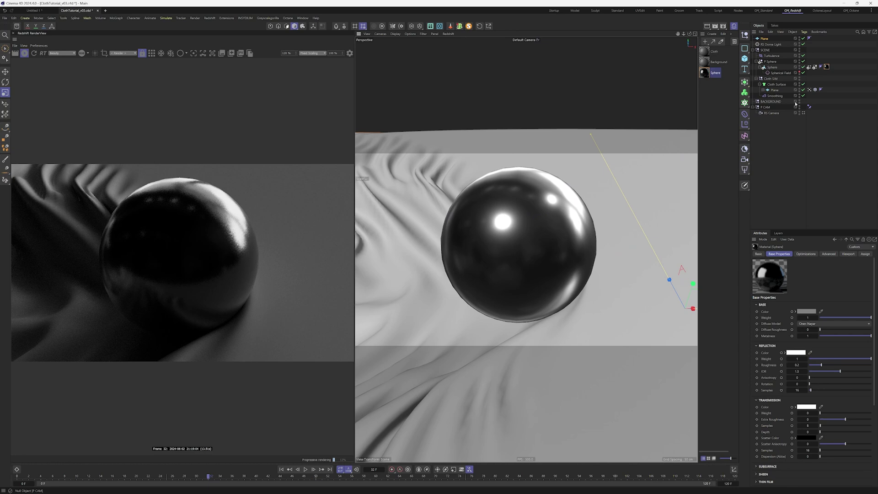
double_click(703, 73)
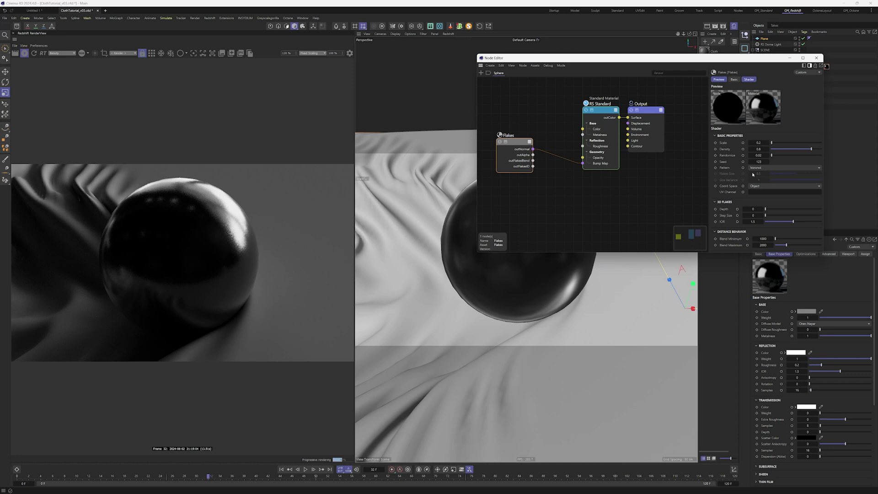
- Set the Flakes node's Randomize value to 0.025
click(759, 155)
text(5)
key(Return)
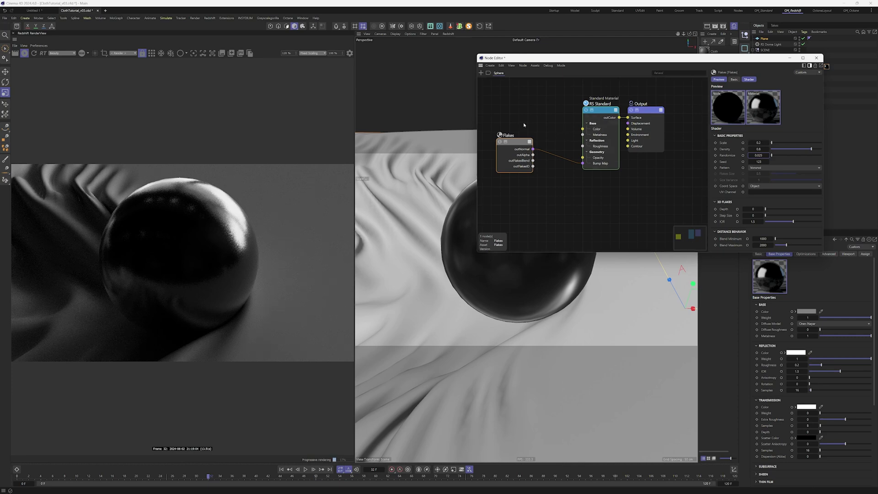
- Pan the graph and move the Flakes node further left to make room
middle_drag(523, 124, 566, 123)
drag(571, 168, 625, 127)
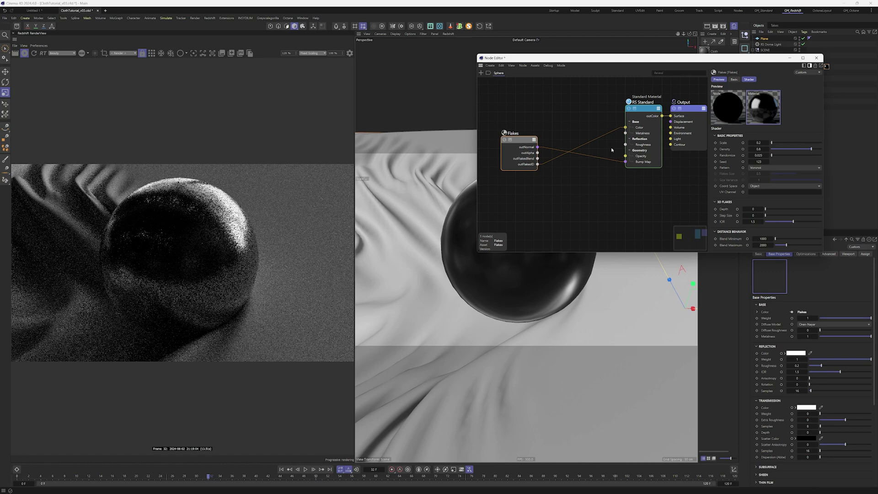
click(616, 183)
- Insert a Ramp node on the wire between Flakes and the base Color
key(Tab)
text(ramp)
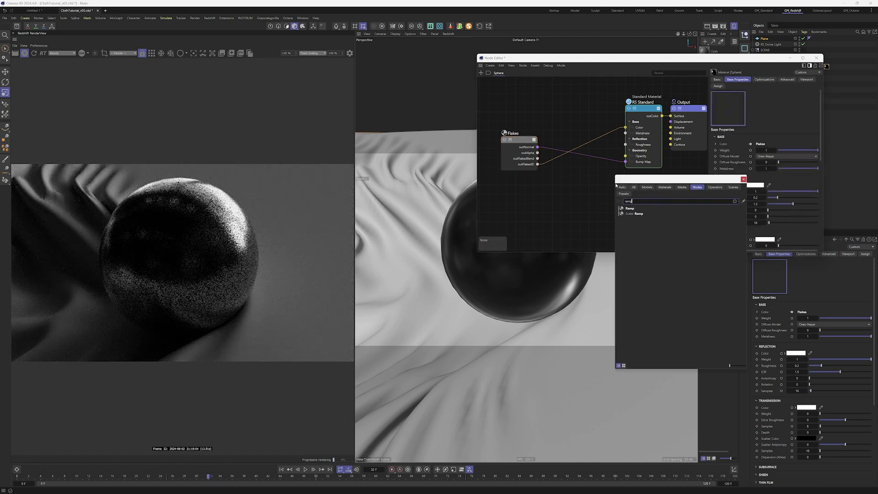
drag(630, 208, 576, 110)
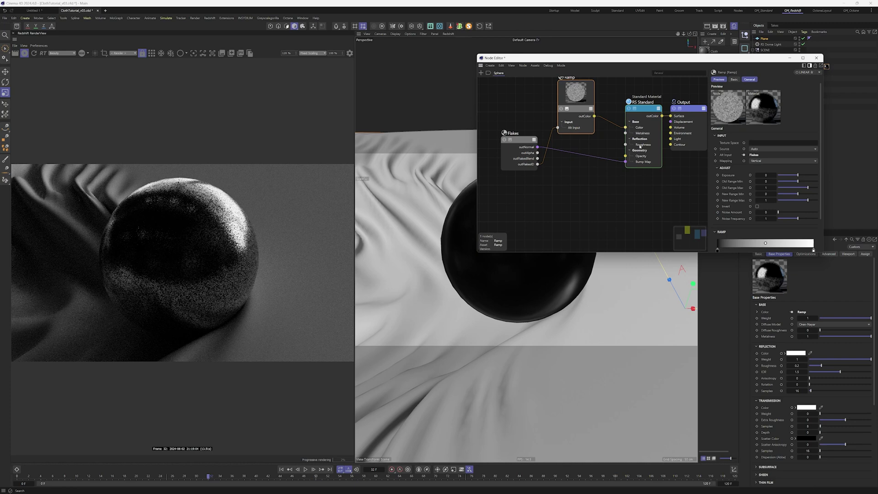
drag(702, 252, 702, 324)
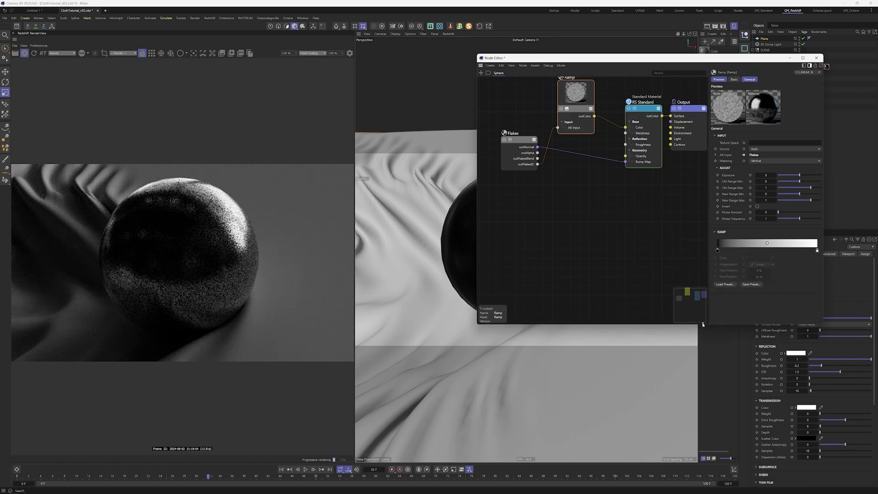
drag(698, 58, 627, 54)
- Set the ramp's left knot brightness to 40%
click(645, 246)
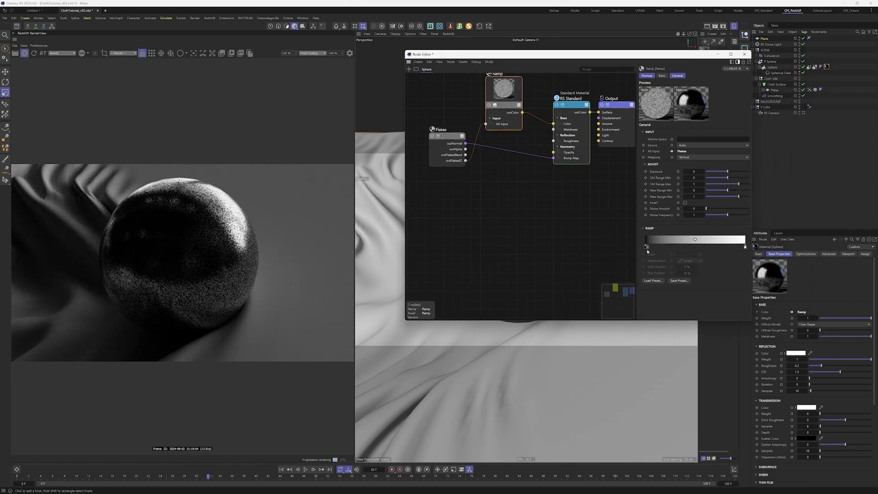
click(674, 254)
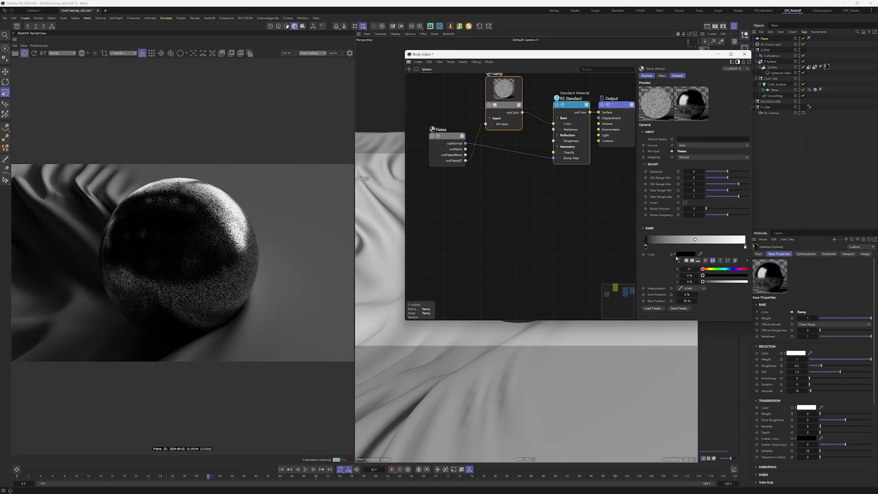
double_click(693, 280)
text(40)
key(Return)
- Set the ramp's right knot brightness to 80% and close the node graph
click(745, 247)
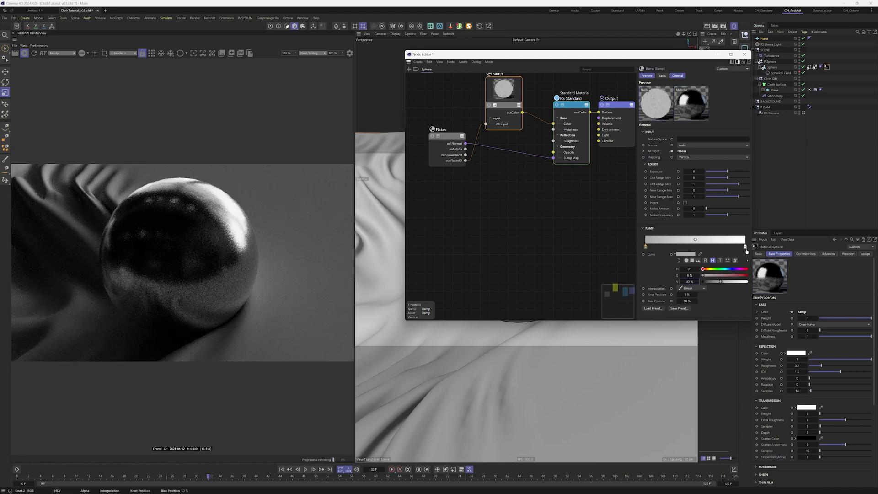
double_click(689, 282)
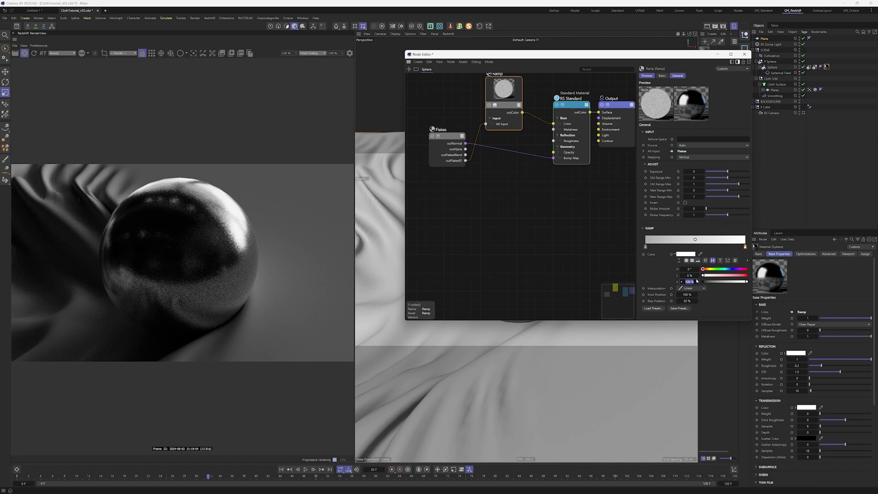
text(60)
key(Return)
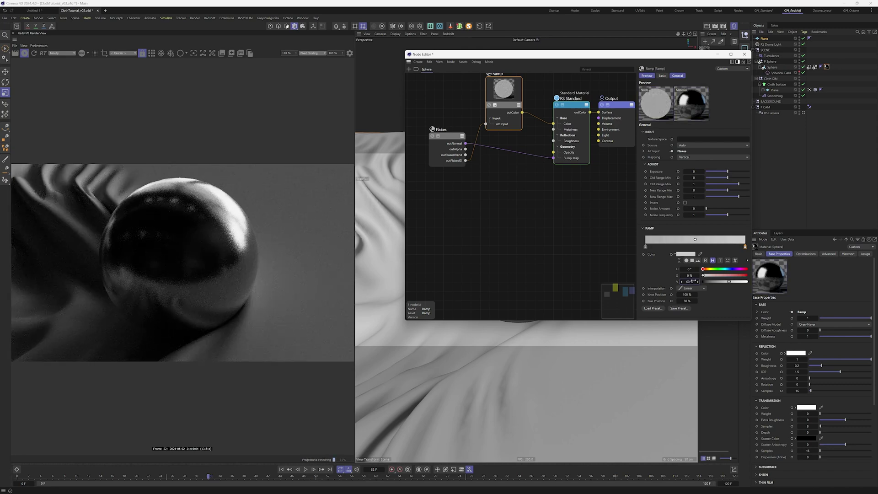
double_click(693, 281)
text(80)
key(Return)
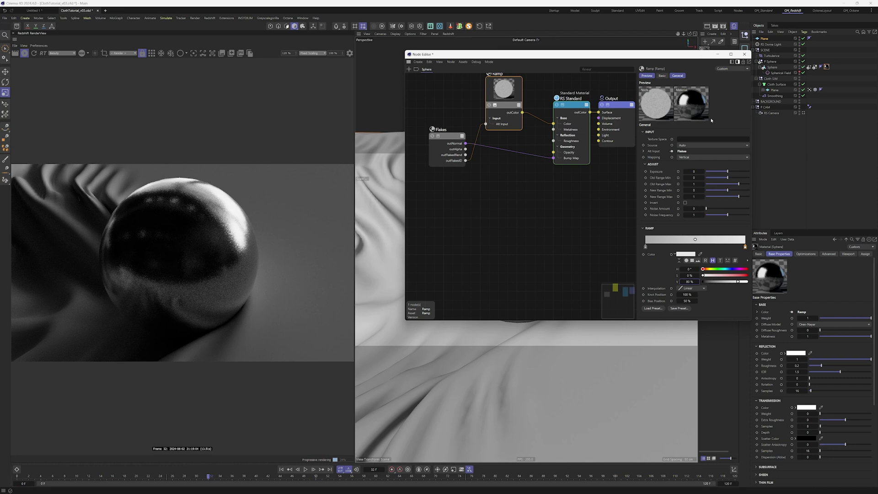
click(744, 54)
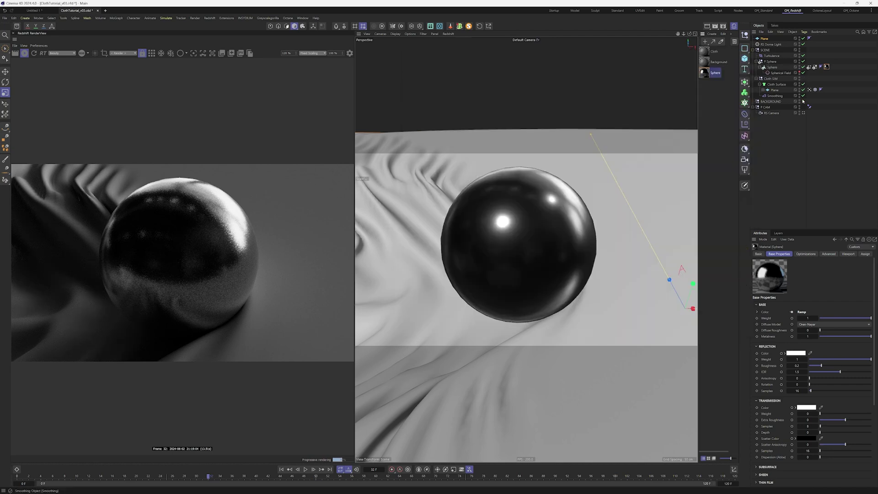
- Look through the RS Camera and select the Cloth material
click(803, 113)
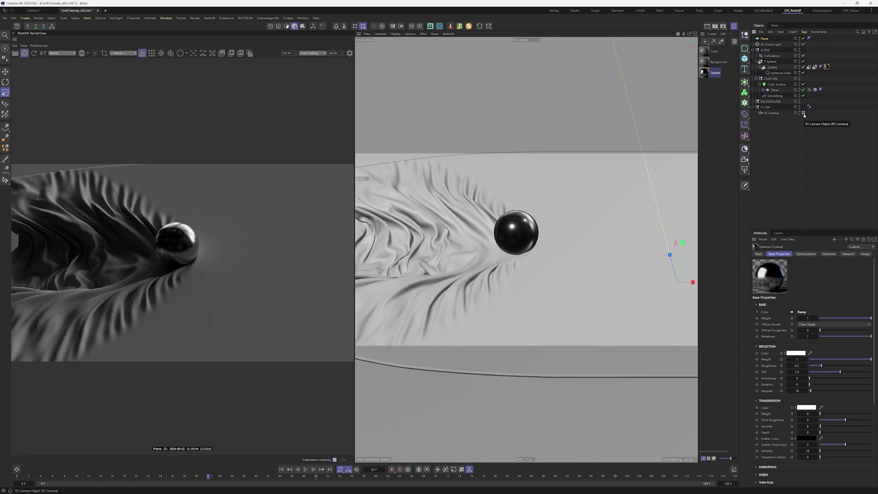
click(706, 51)
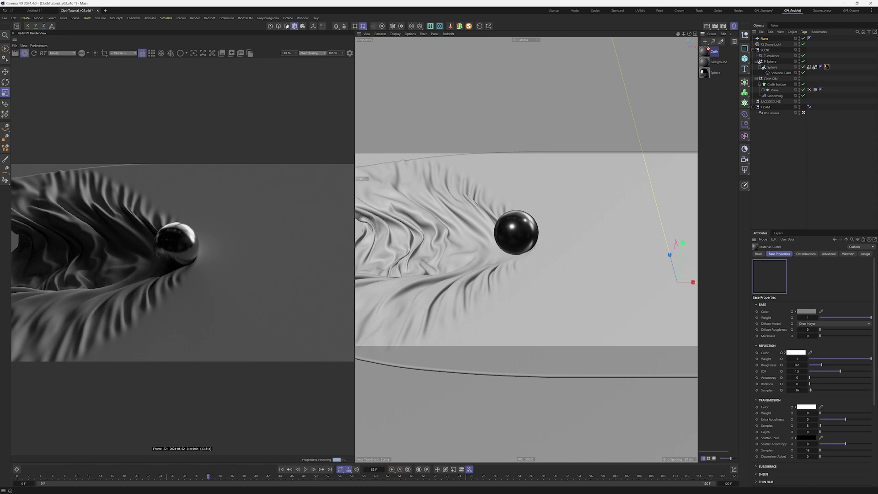
- Apply the Cloth material to Cloth Surface and select its RS Standard node
drag(712, 49, 781, 86)
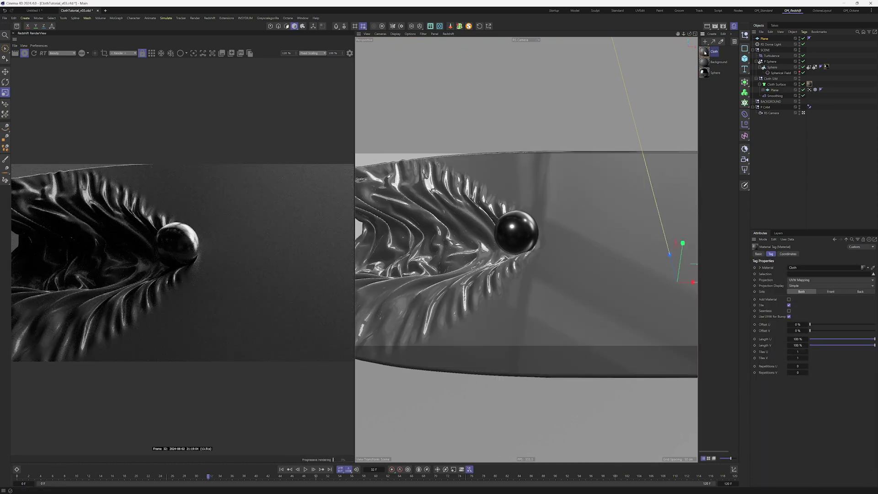
double_click(705, 51)
drag(704, 52, 597, 76)
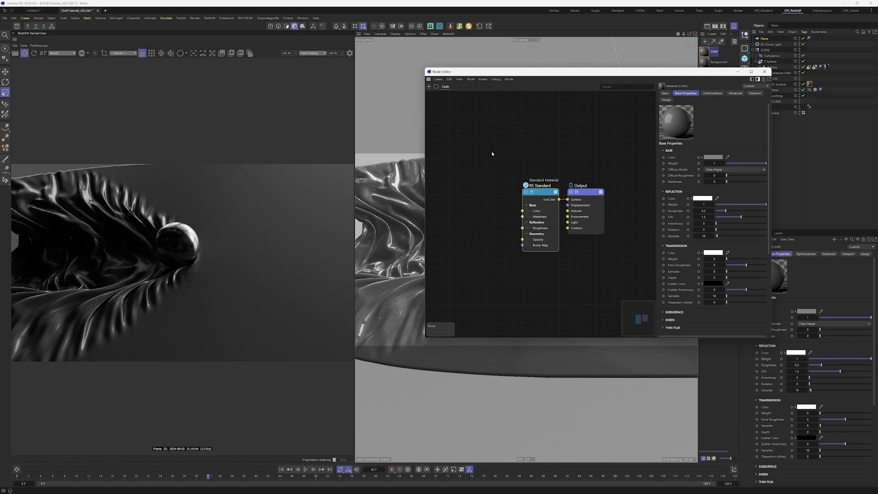
click(540, 225)
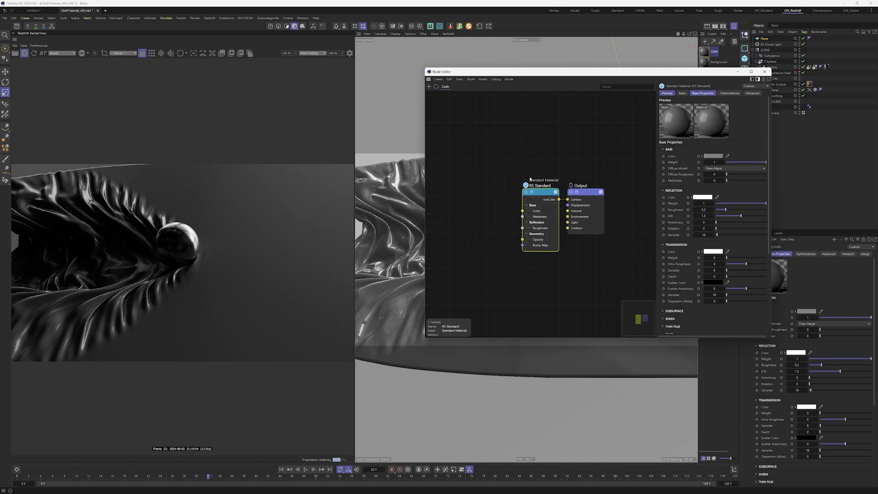
- Set the material's Subsurface Weight to 0.2
click(674, 311)
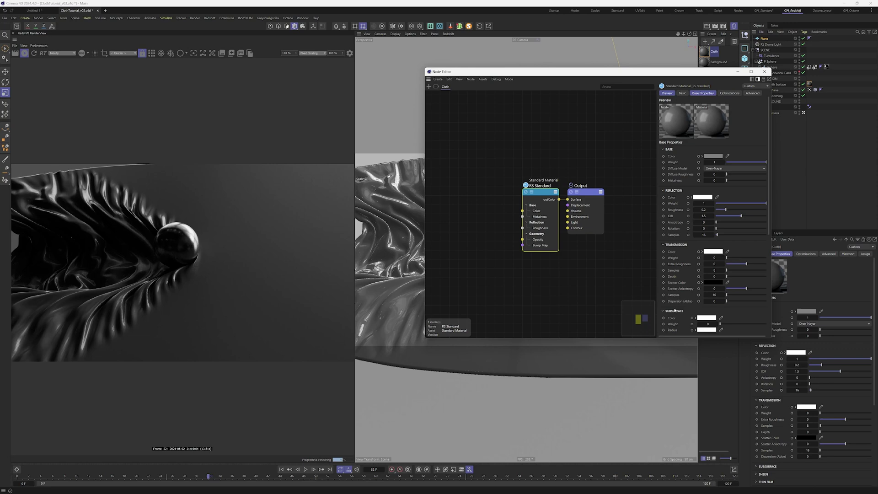
scroll(686, 292, down, 3)
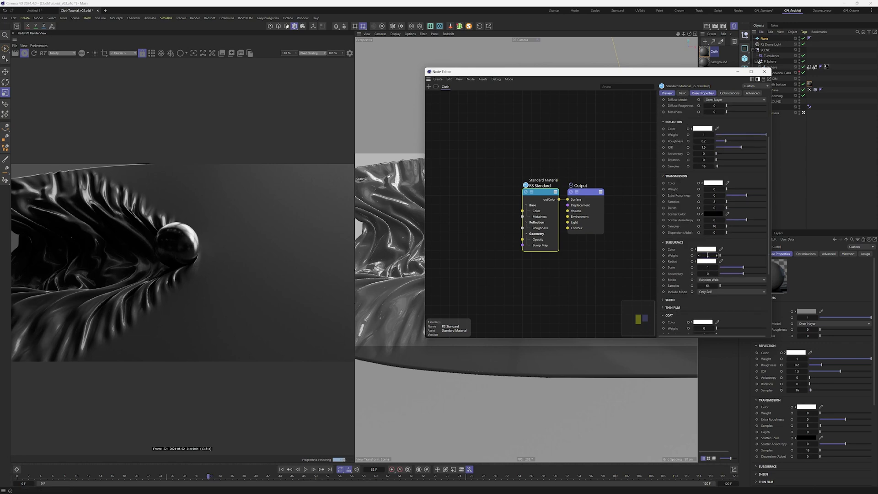
text(0.2)
key(Return)
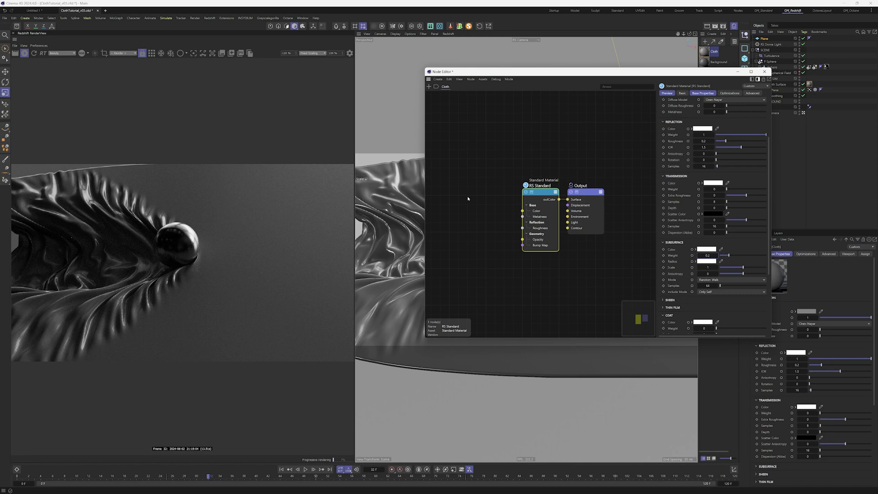
- Set Reflection Roughness to 0.45 and Reflection Weight to 0.6
click(704, 141)
key(BackSpace)
text(.45)
key(Return)
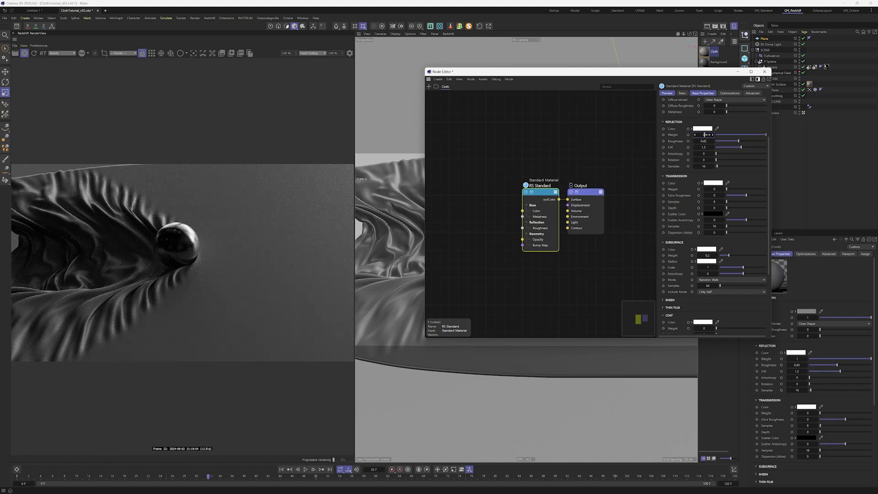
drag(707, 134, 706, 135)
middle_drag(524, 153, 529, 150)
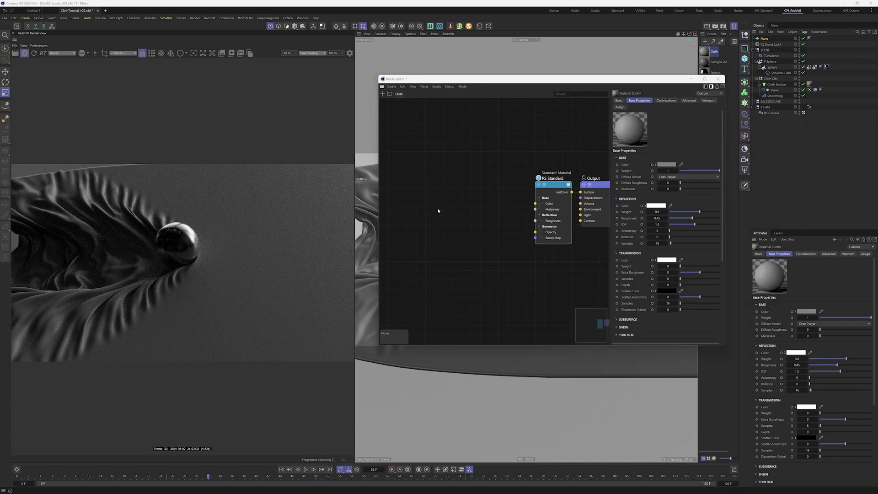
- Add a Fresnel node and feed it into the Cloth material's base Color
key(shift+c)
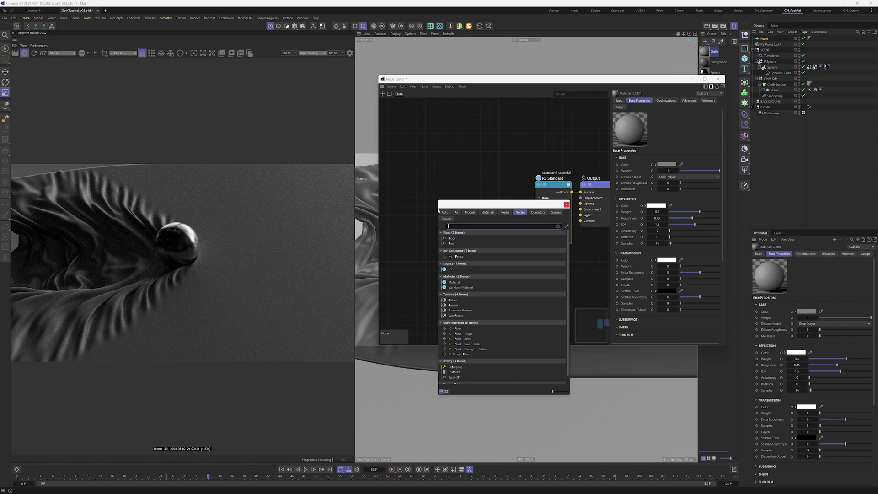
text(fres)
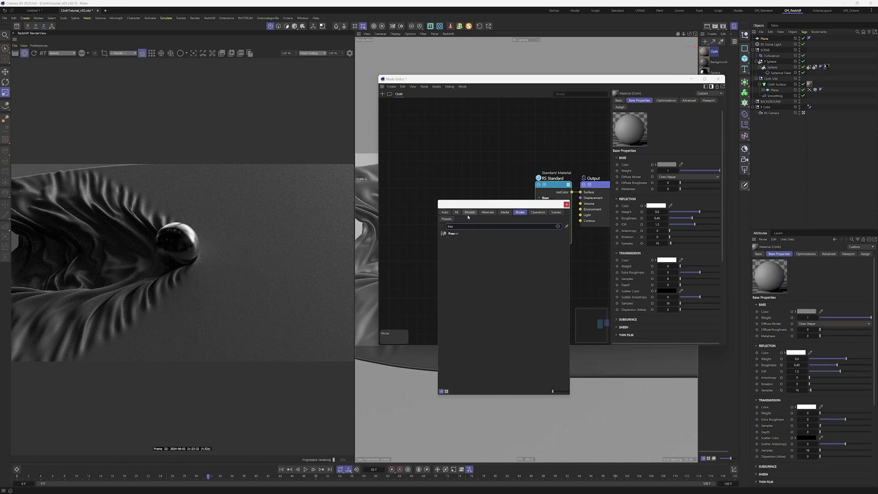
click(460, 234)
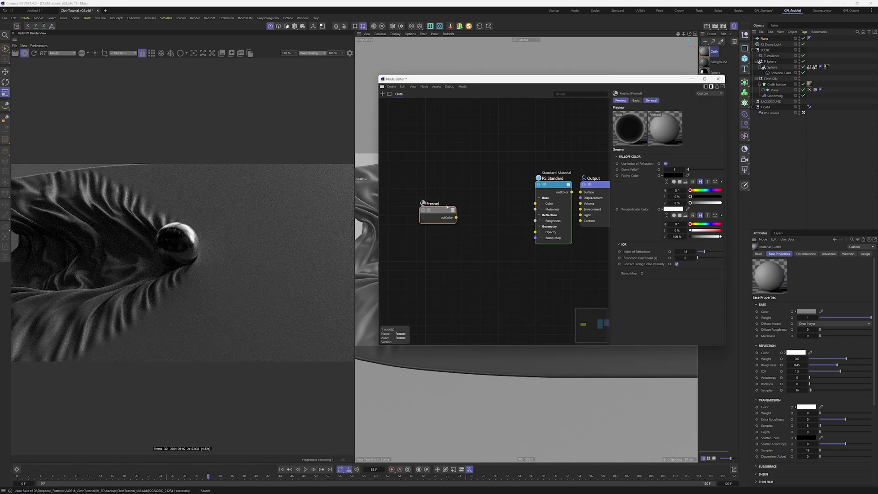
drag(456, 218, 535, 204)
- Insert a Ramp between Fresnel and base Color and solo its output
double_click(514, 223)
text(ramp)
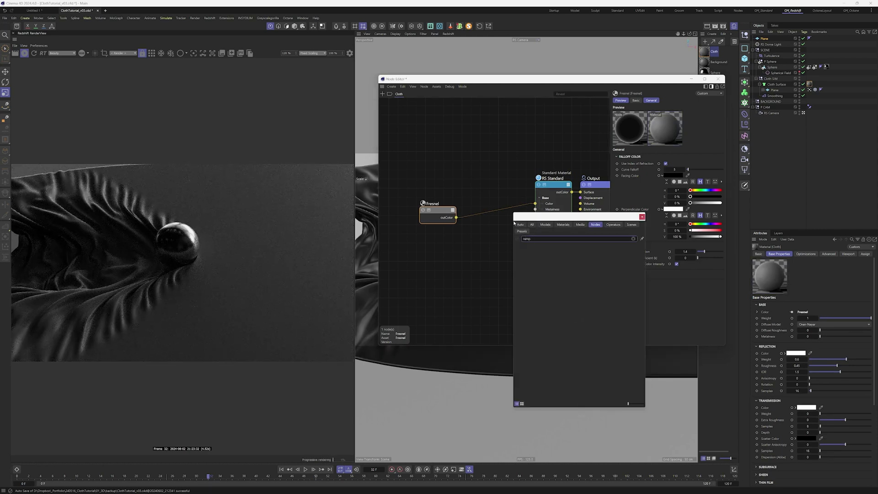
drag(527, 246, 491, 209)
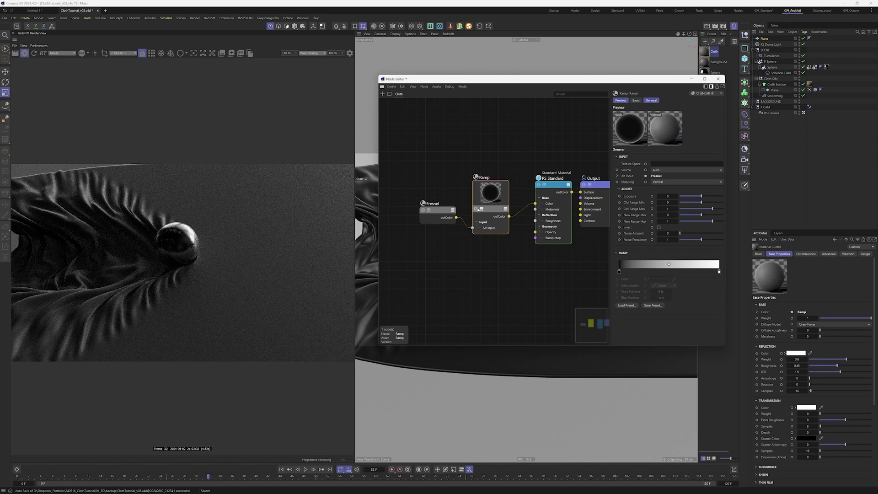
click(477, 210)
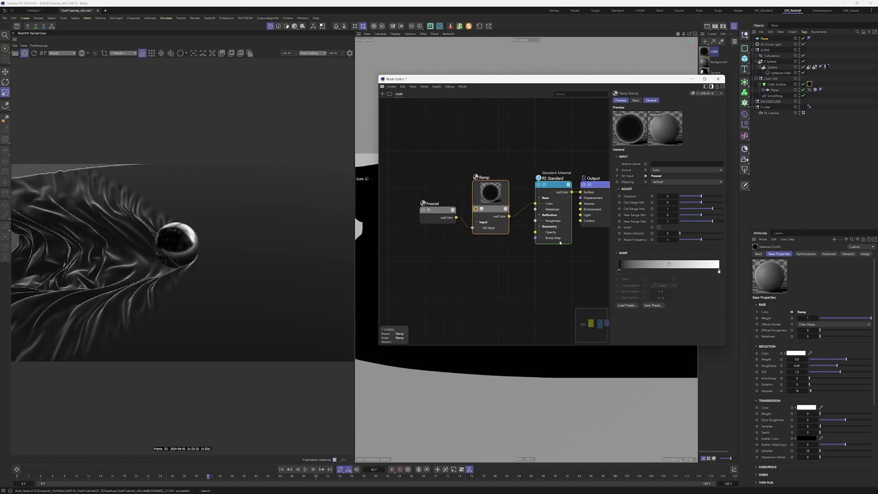
- Set the ramp's dark left knot to 40% brightness and turn off the solo preview
click(619, 271)
click(649, 279)
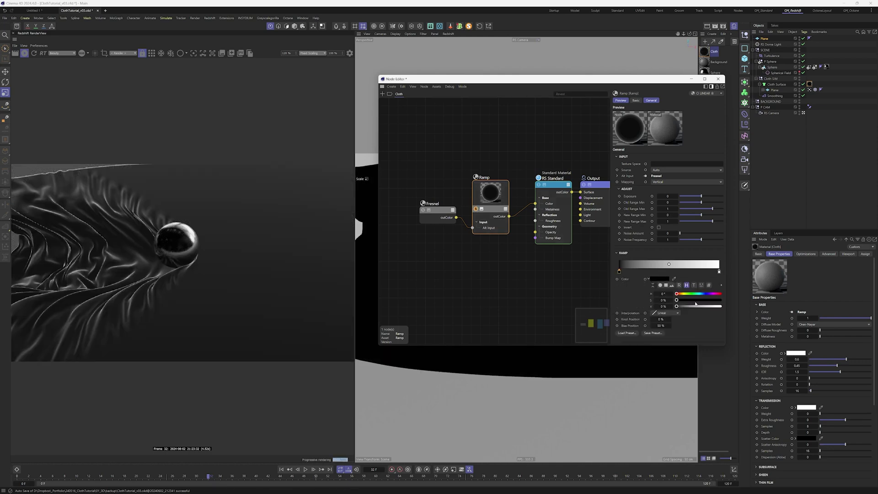
click(664, 306)
text(40)
key(Return)
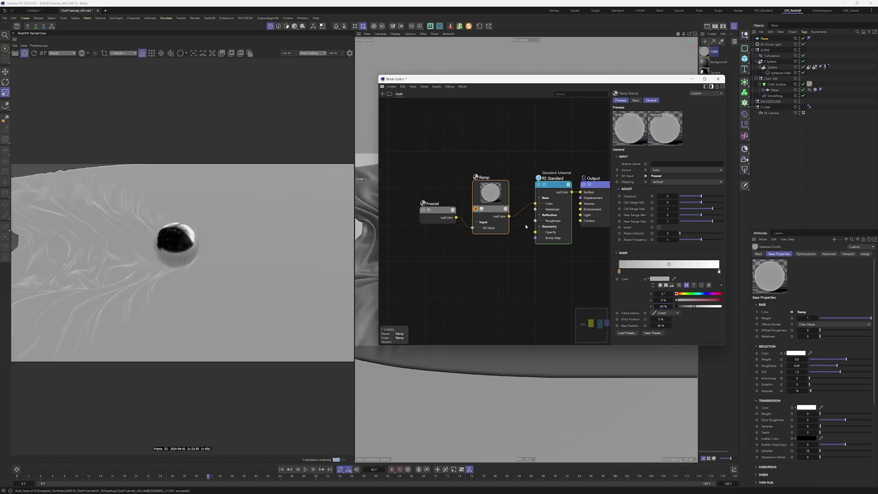
click(476, 209)
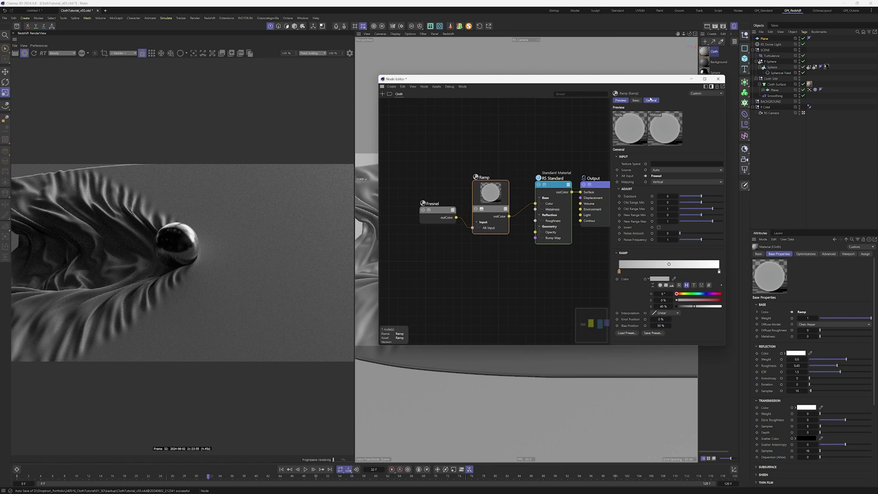
- Close the node editor and scrub the cloth simulation to frames 73 and 99
click(718, 79)
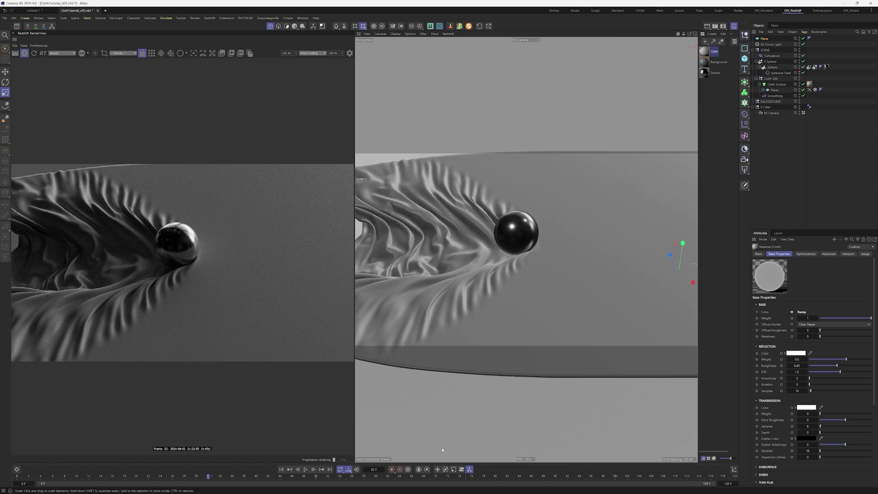
drag(283, 478, 465, 482)
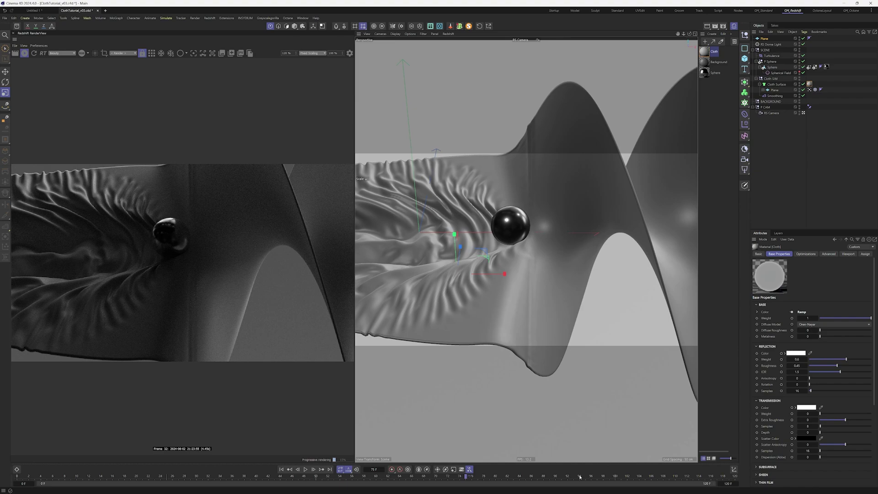
drag(579, 476, 610, 477)
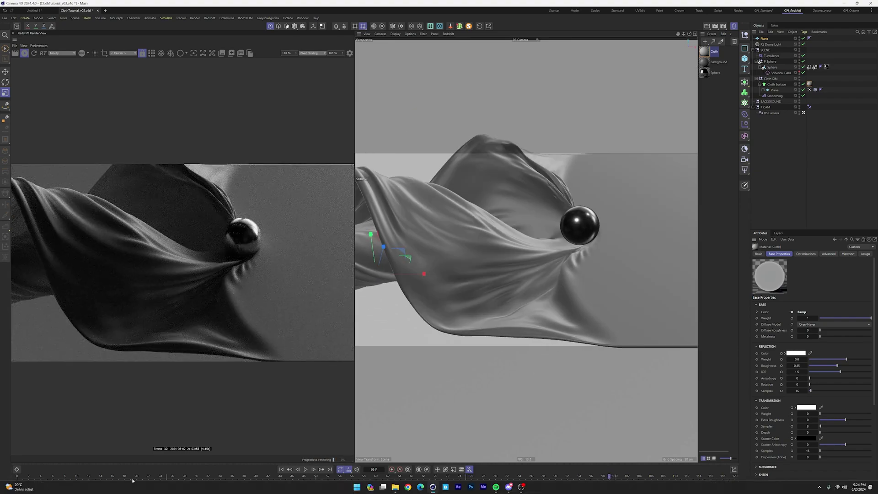
- Return to frame 24 and collapse the SCENE and P CAM groups
click(163, 476)
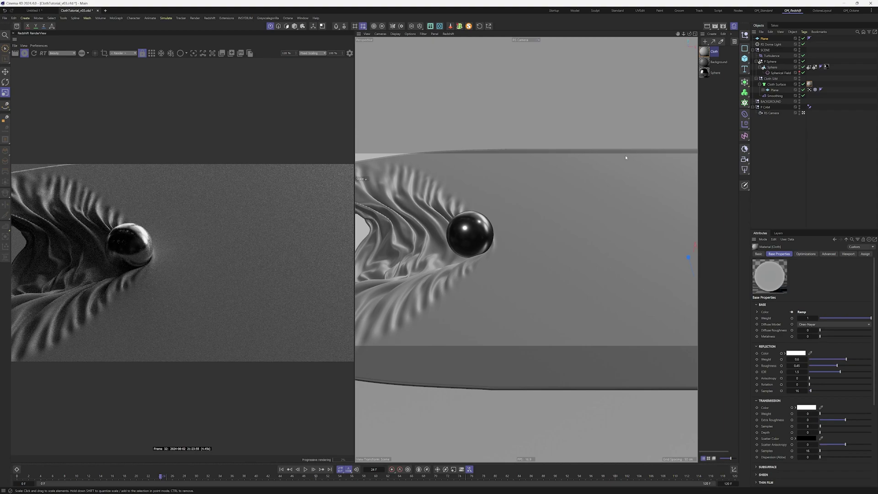
click(753, 50)
click(753, 61)
- Add a Redshift area light and maximise the Top view
click(772, 81)
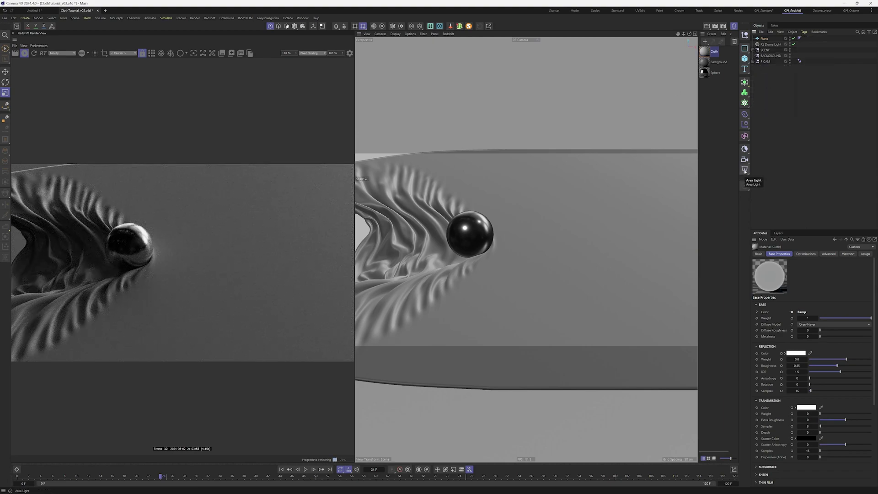
click(745, 170)
middle_click(562, 184)
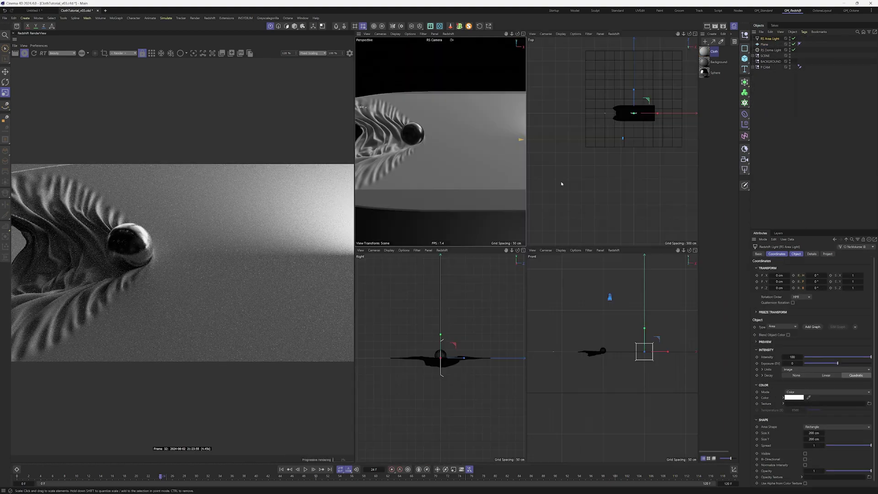
middle_click(602, 139)
scroll(544, 247, up, 6)
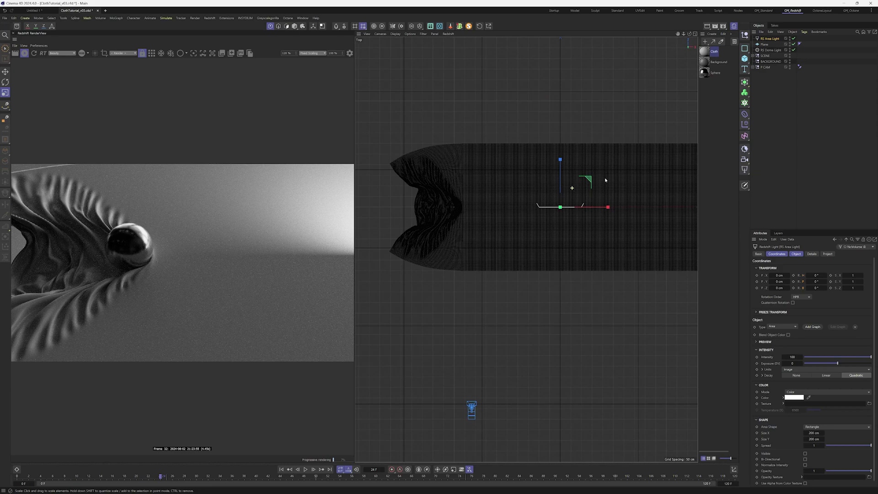
- Rotate the area light to face the cloth and move it left toward the sphere
key(r)
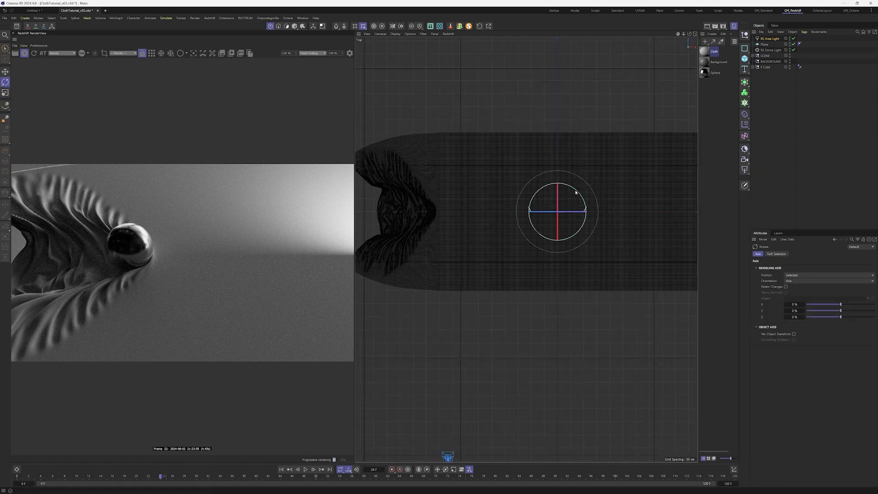
drag(574, 189, 536, 193)
key(e)
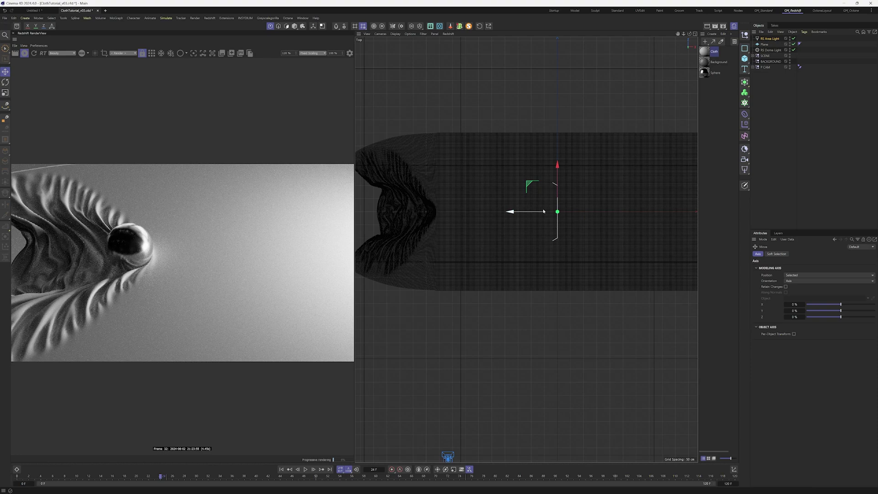
drag(528, 214, 492, 213)
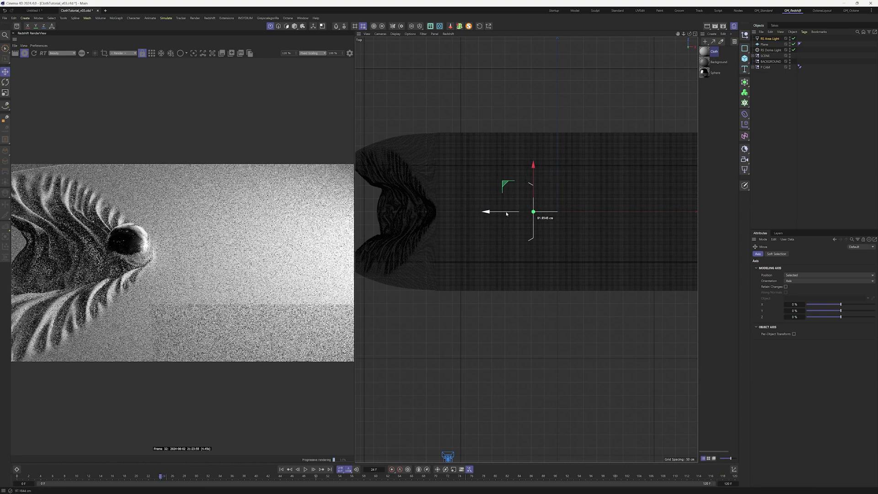
drag(507, 213, 521, 213)
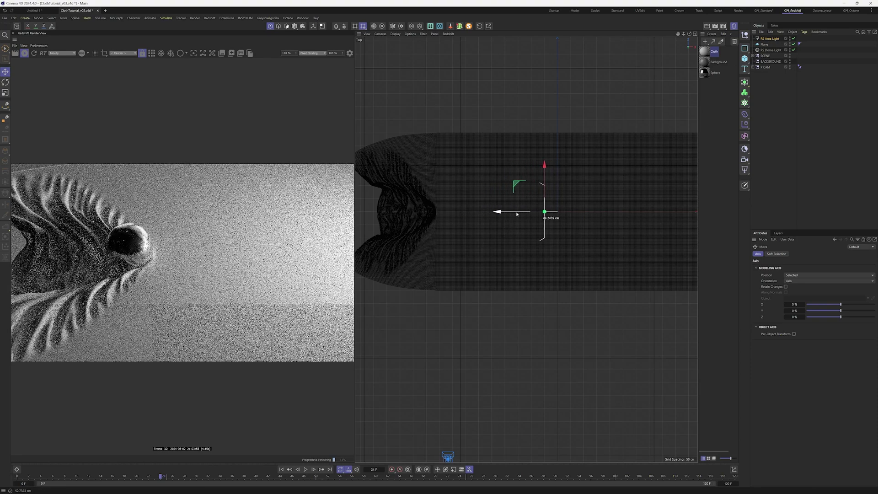
- Place RS Area Light below BACKGROUND and set spread 0.4 and intensity 3
click(765, 38)
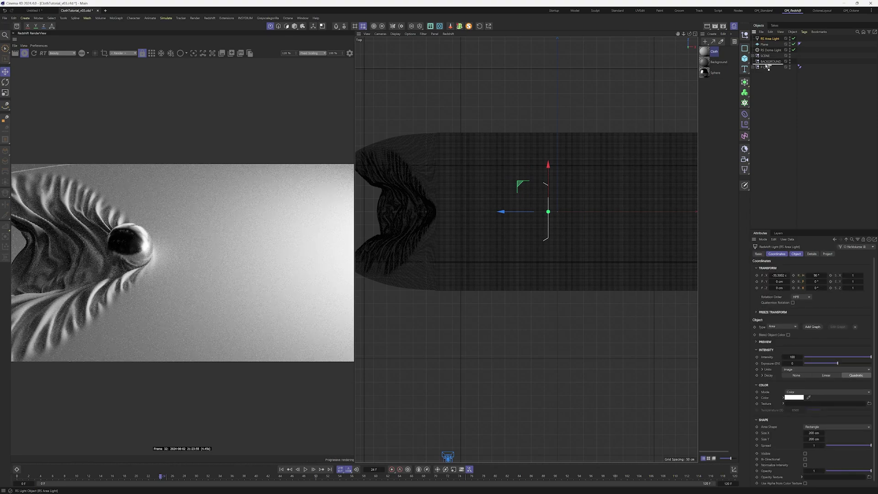
drag(768, 67, 768, 65)
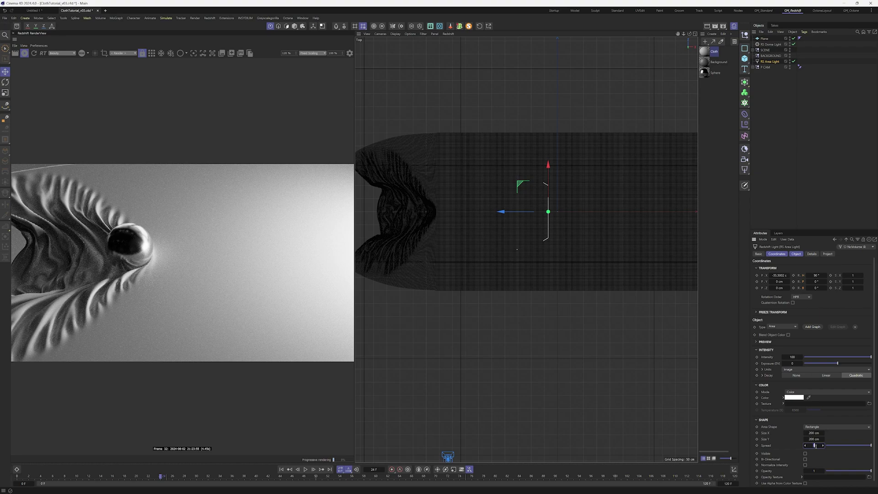
text(0.4)
key(Return)
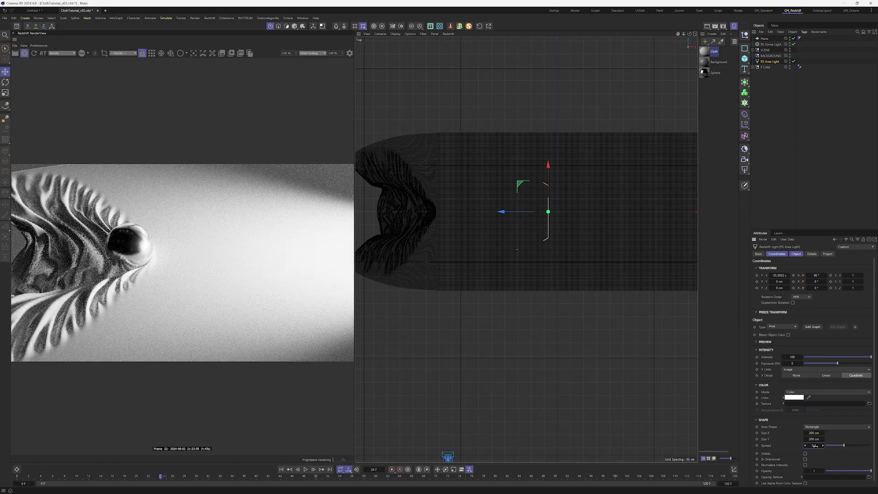
click(797, 357)
text(3)
key(Return)
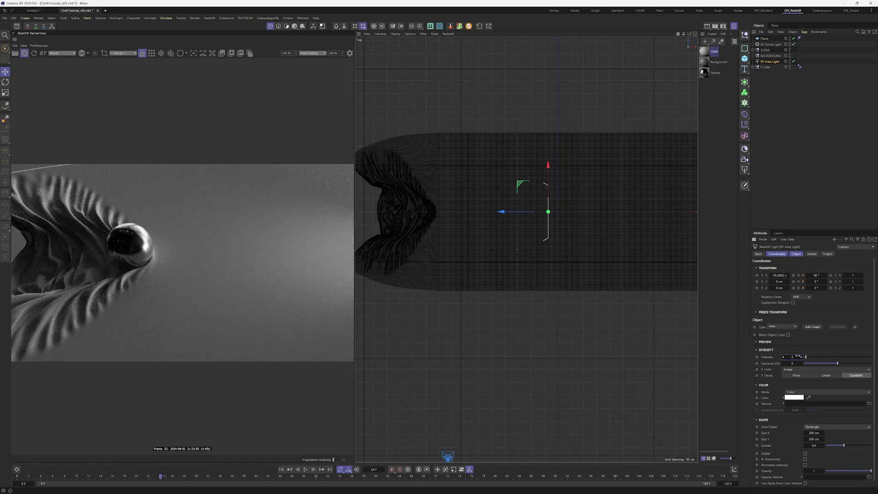
- Parent-constrain the RS Area Light to P Sphere, then scrub to frame 35 to check it follows
click(753, 50)
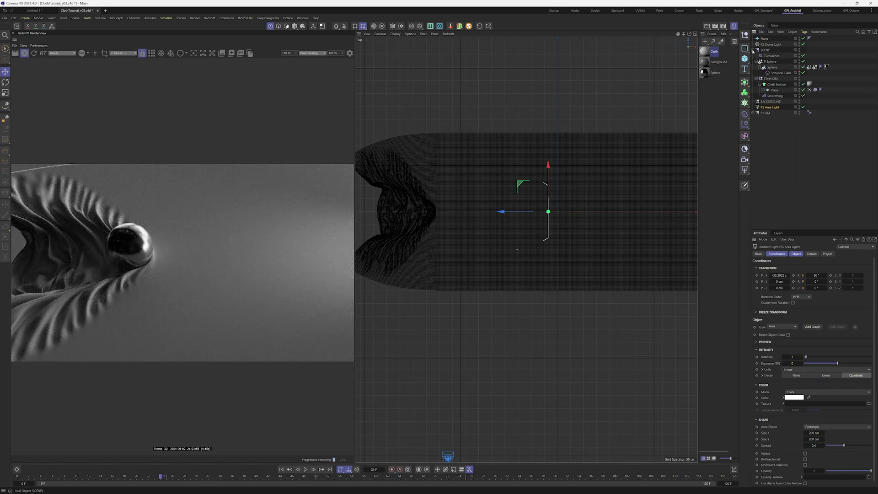
click(779, 120)
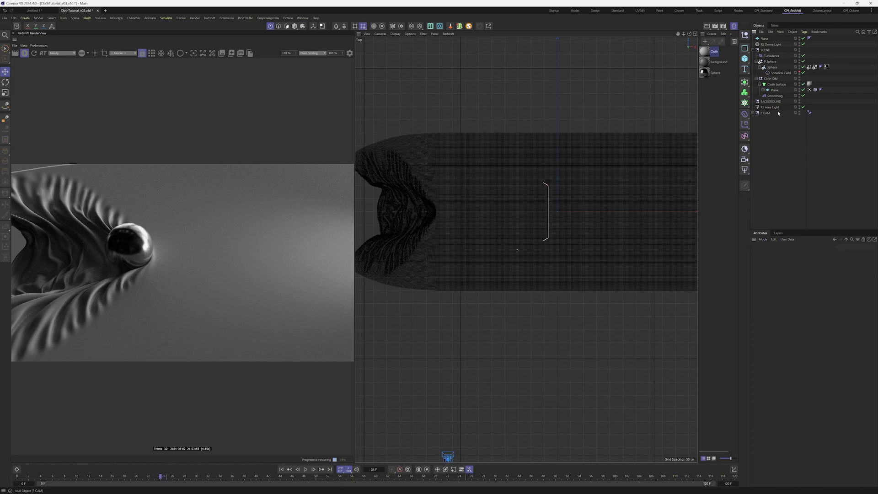
click(777, 108)
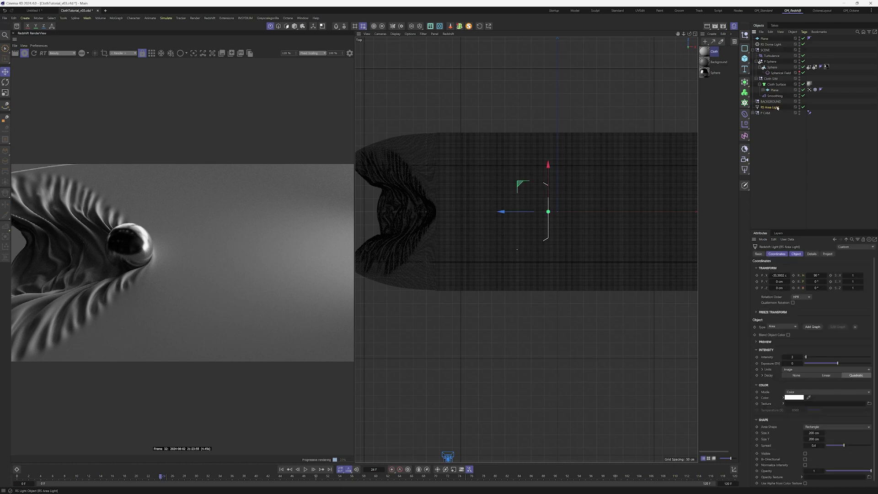
ctrl+click(773, 62)
click(134, 18)
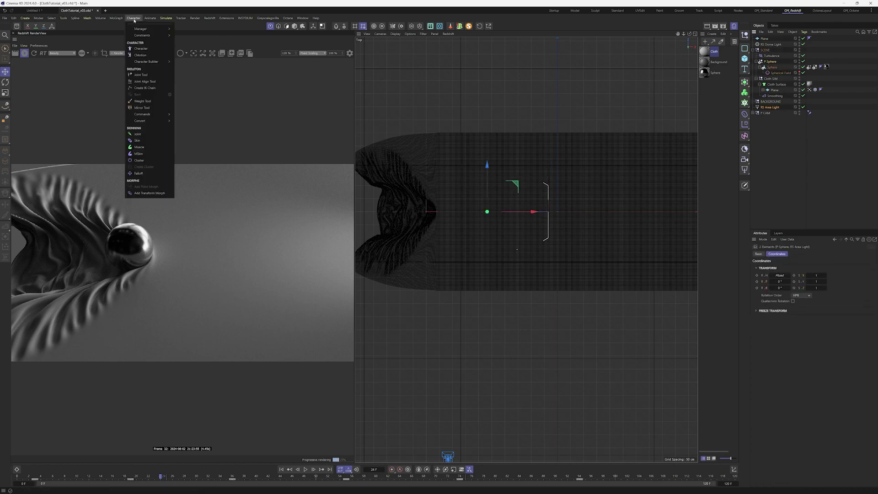
mouse_move(136, 36)
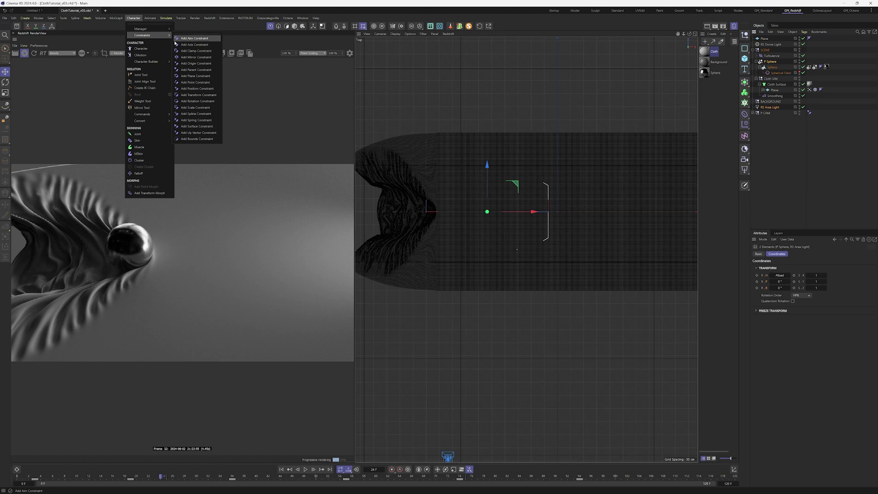
click(189, 70)
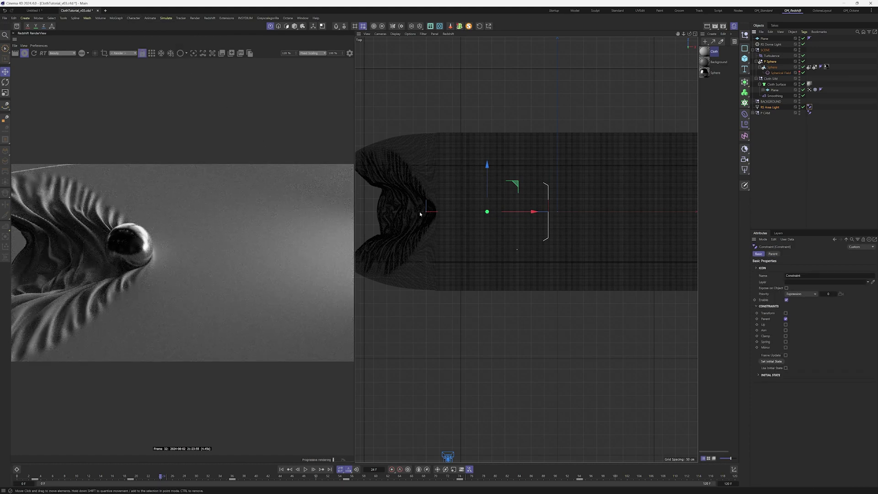
drag(163, 477, 460, 474)
- Add a second RS area light in Front view, tilt it about 61° and move it down-right
middle_click(504, 290)
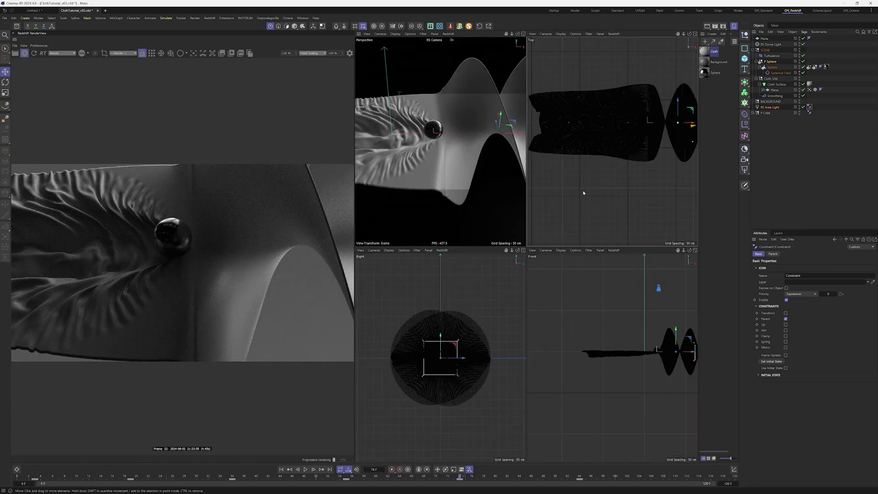
middle_click(639, 292)
alt+middle_drag(638, 292, 525, 312)
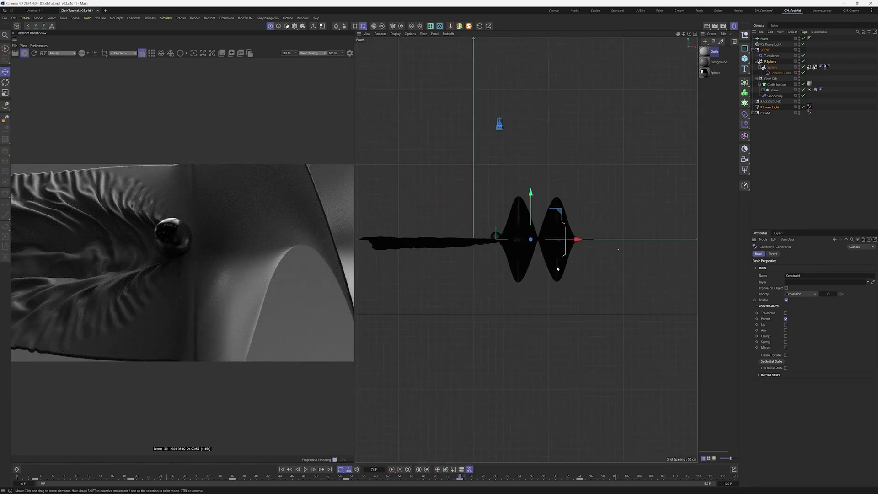
click(745, 169)
key(r)
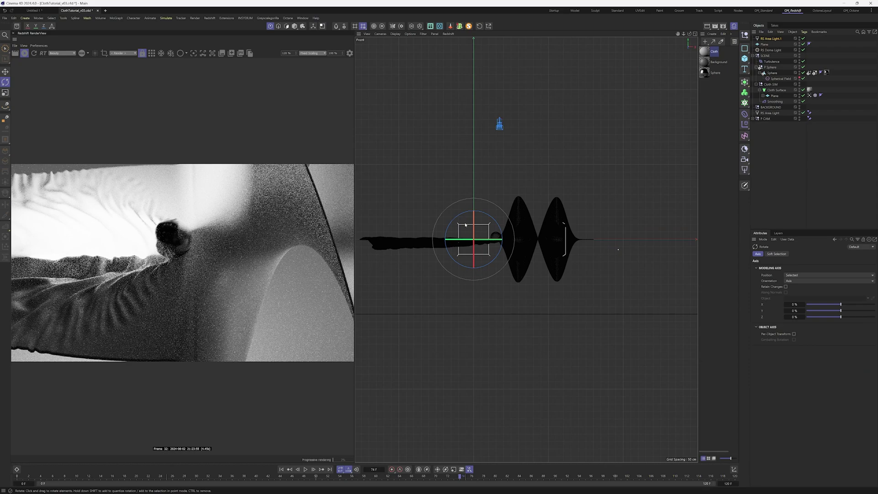
drag(474, 221, 475, 284)
key(e)
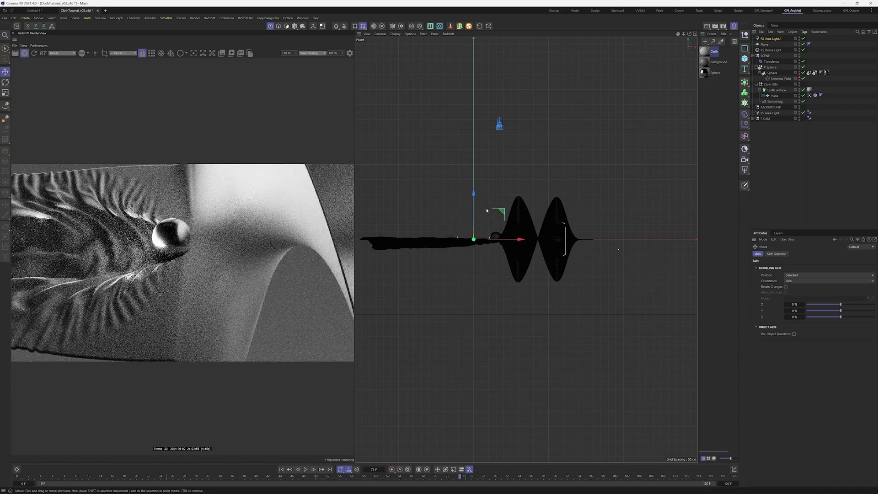
drag(501, 212, 553, 282)
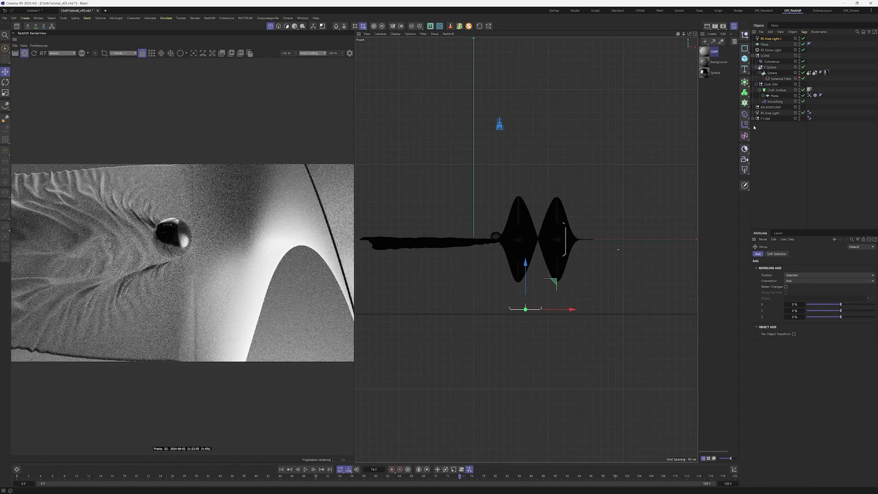
- Widen the new area light and raise its Size Y to 323 cm
click(769, 39)
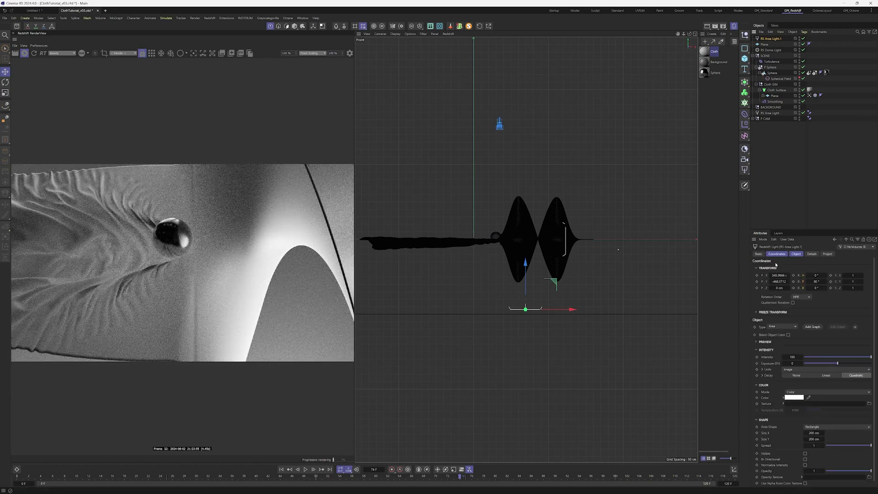
click(791, 255)
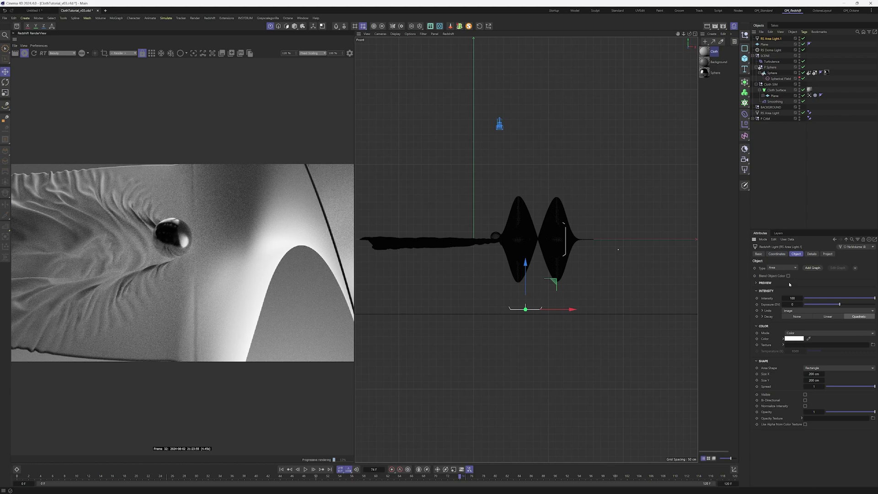
mouse_move(817, 370)
mouse_down()
mouse_move(850, 370)
mouse_move(829, 372)
mouse_up()
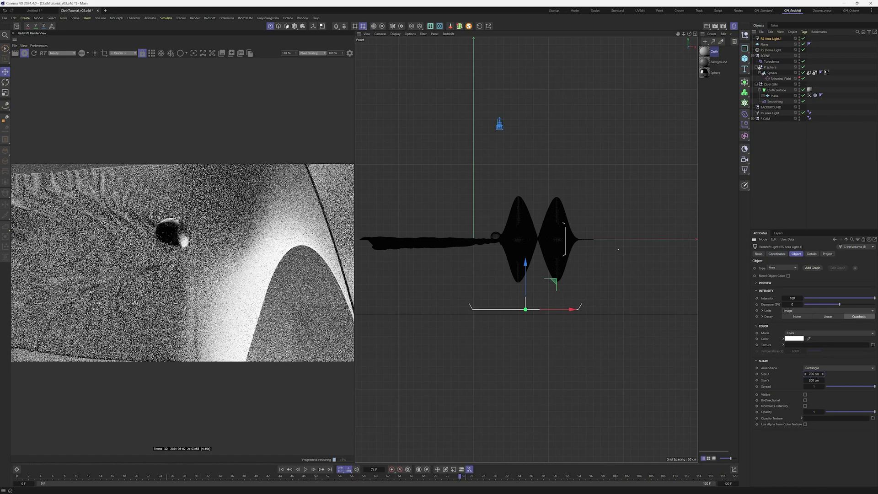
middle_click(680, 250)
middle_click(640, 137)
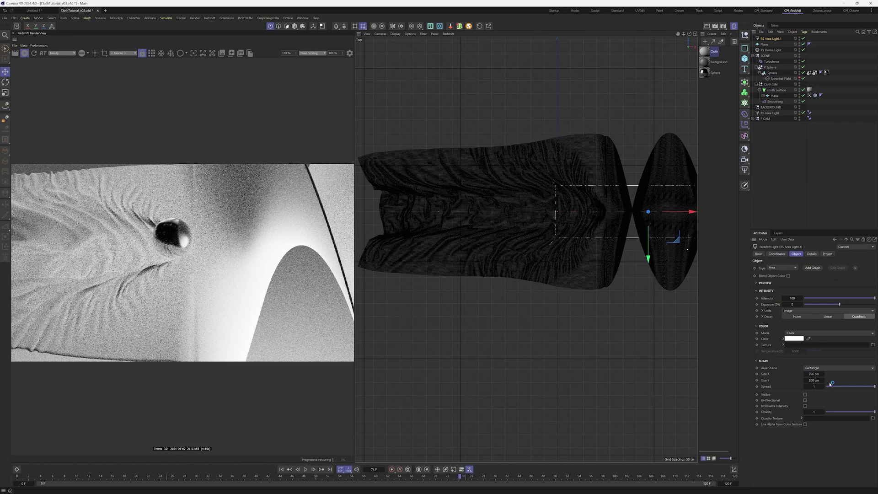
drag(814, 380, 825, 380)
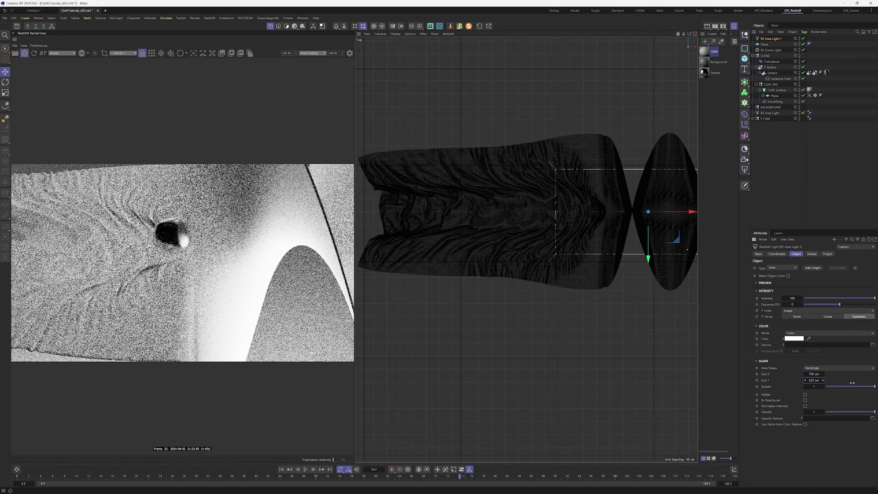
- Set the area light's intensity to 1 and raise its exposure to about 0.64
double_click(793, 299)
text(1)
key(Return)
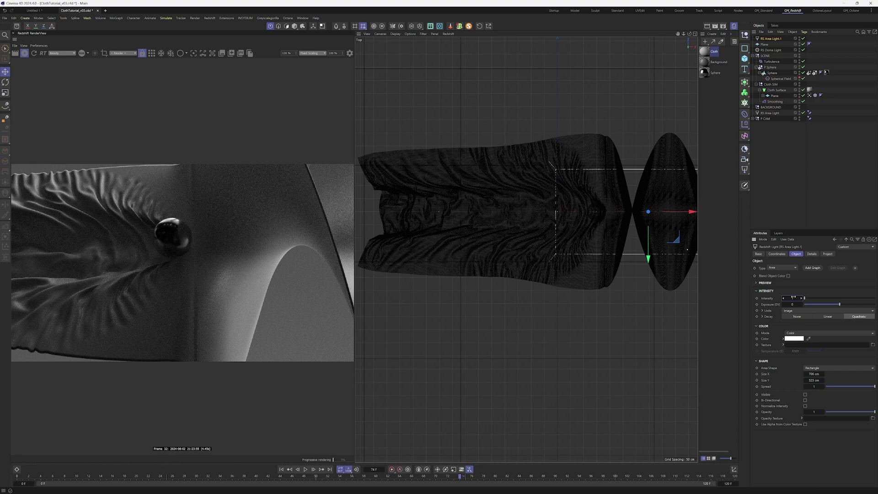
drag(843, 306, 845, 306)
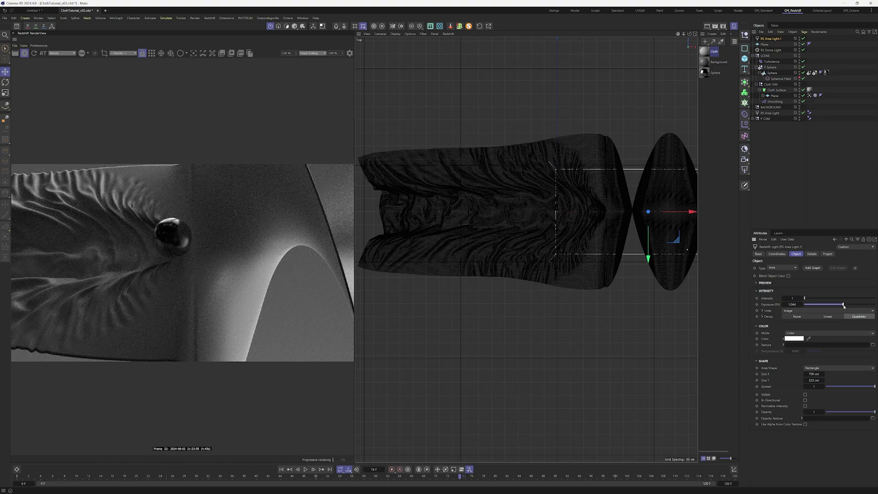
- Check frame 79, lower the exposure to about -0.08, and move the light below BACKGROUND
key(F1)
click(811, 253)
drag(490, 477, 510, 478)
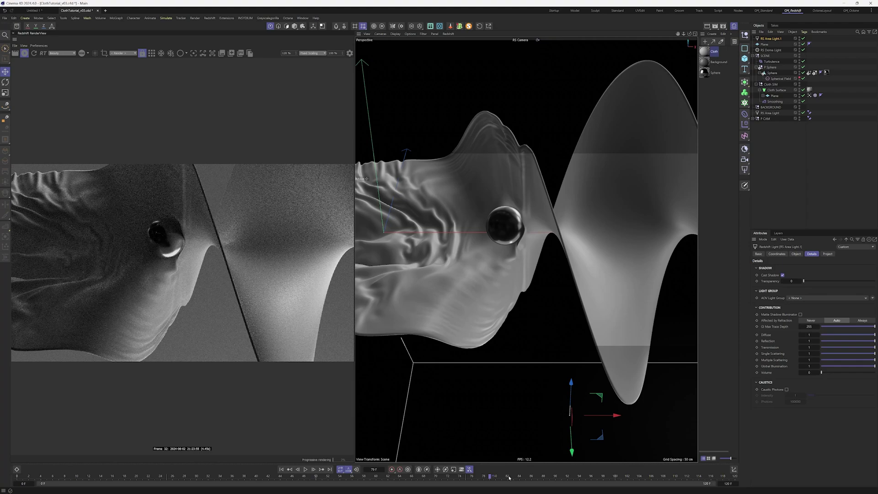
click(796, 254)
drag(842, 305, 839, 306)
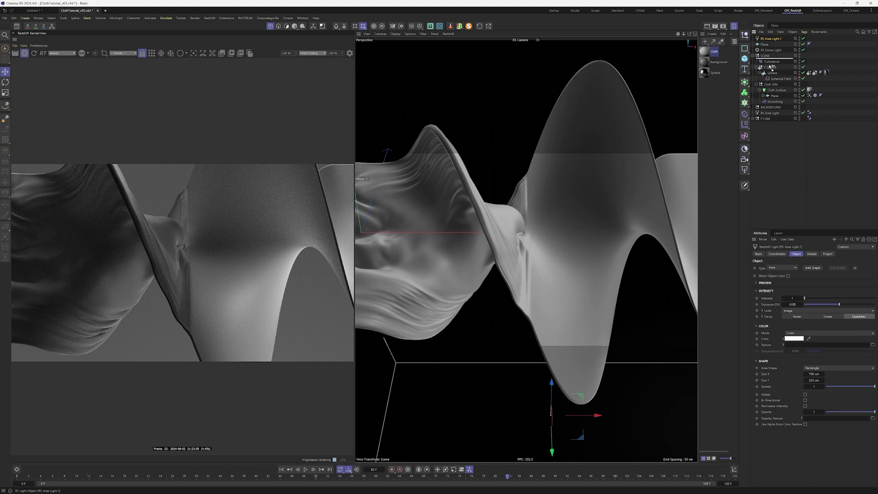
drag(768, 115, 768, 110)
- Rename the two area lights 'Follow light' and 'BOTTOM'
double_click(771, 113)
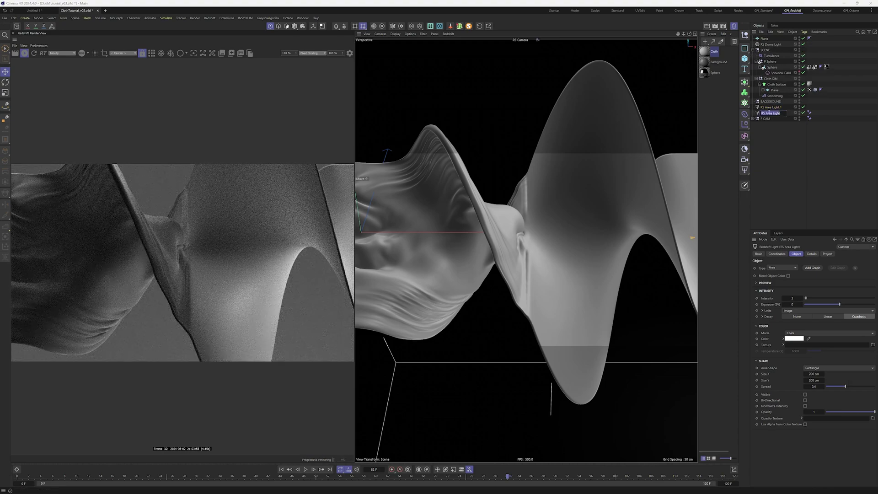
key(BackSpace)
text(Follow light)
key(Return)
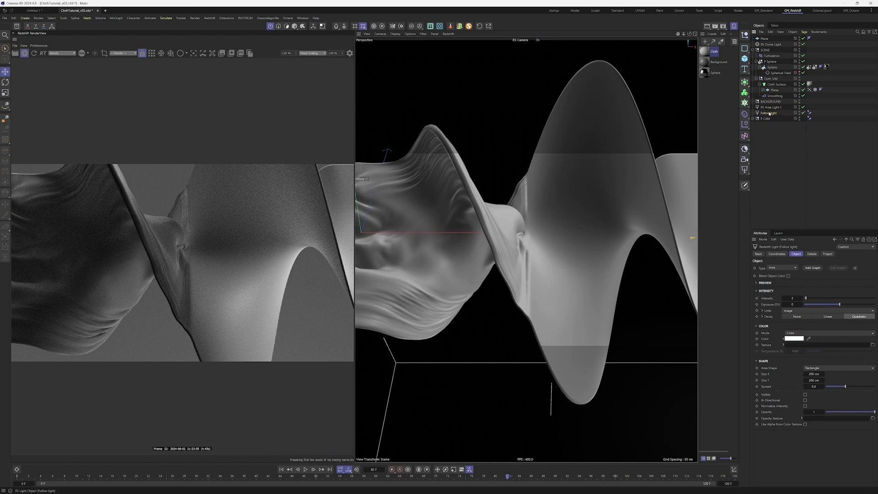
click(776, 103)
double_click(773, 107)
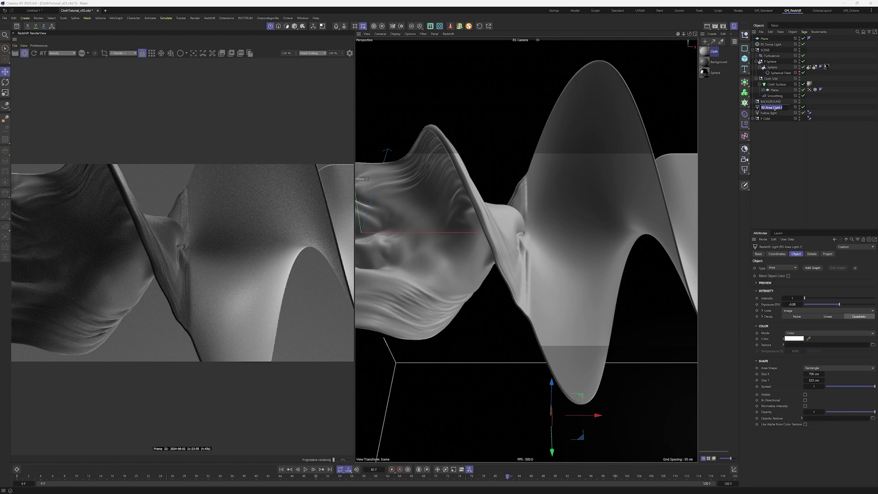
key(Caps_Lock)
text(NOI)
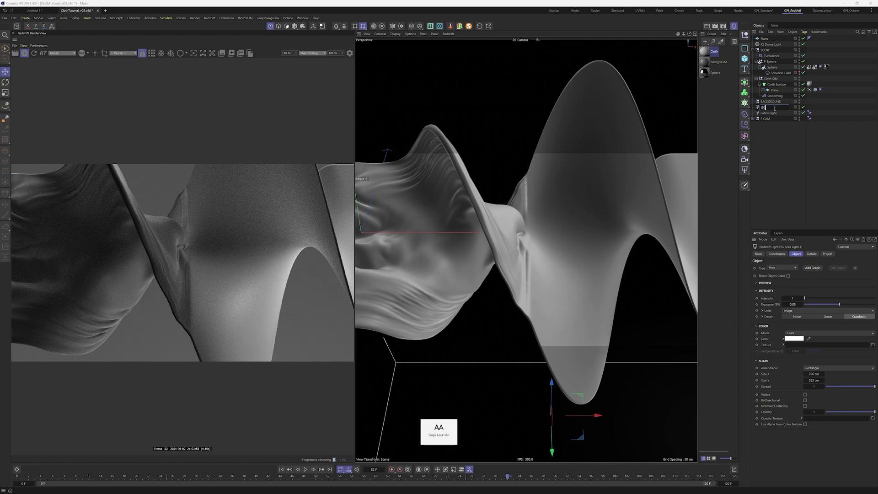
text(TTOM)
key(Return)
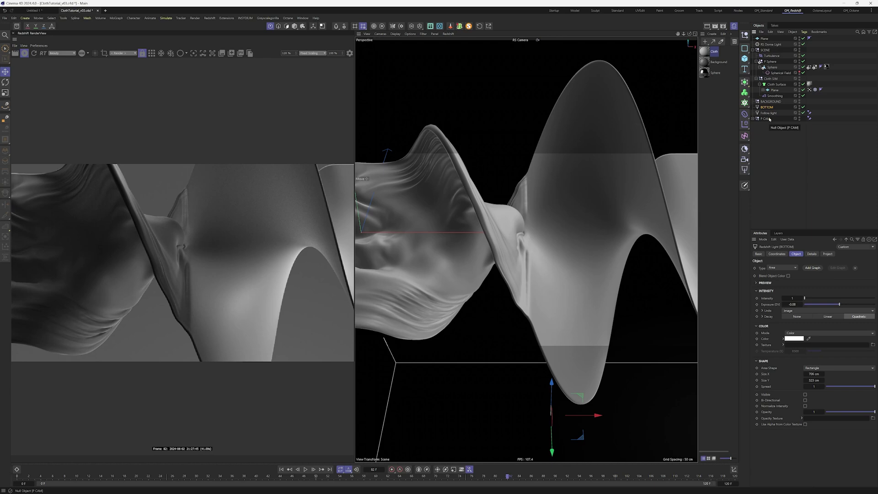
- Lower BOTTOM's exposure to about -0.48, keyframe its intensity, and return to frame 66
drag(840, 304, 838, 305)
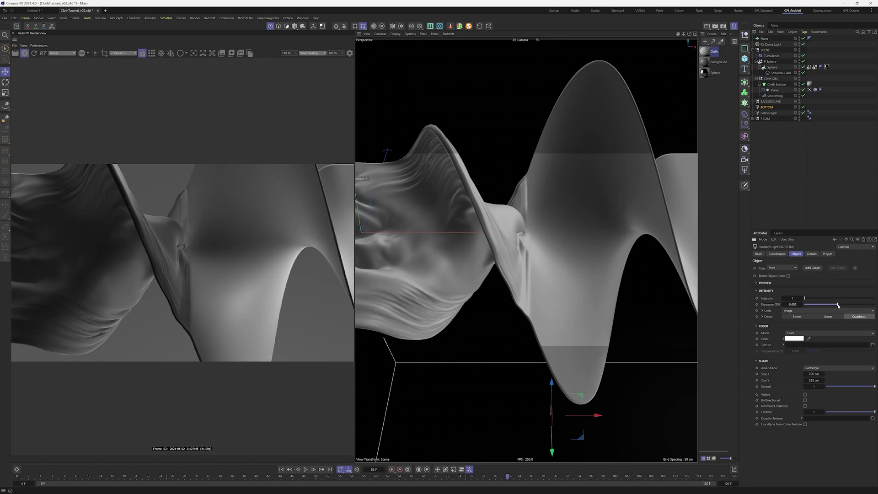
click(757, 299)
drag(468, 479, 414, 479)
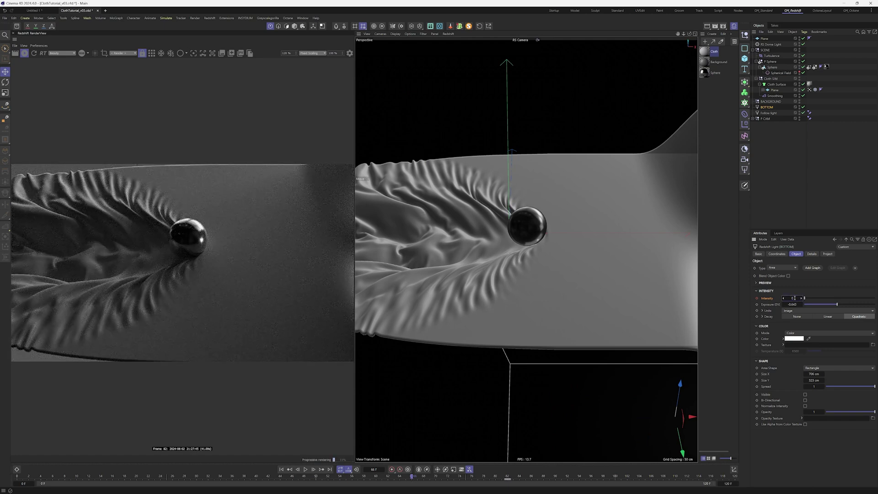
- Key BOTTOM's intensity at 0 on frame 66 and set its reflection contribution to 0.6
key(Return)
drag(446, 477, 489, 477)
click(812, 254)
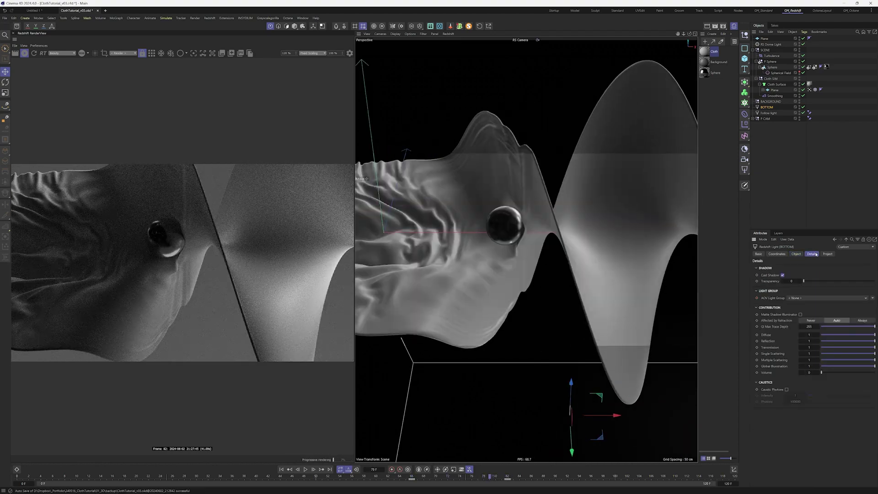
click(811, 341)
text(0.4)
key(Return)
text(0.6)
key(Return)
- Step through frames 84 and 87 to check the cloth
click(502, 476)
click(520, 477)
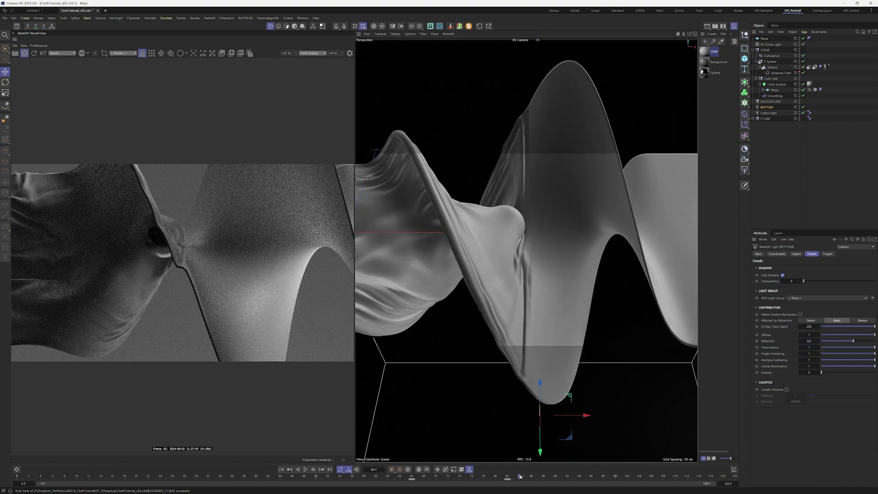
click(539, 476)
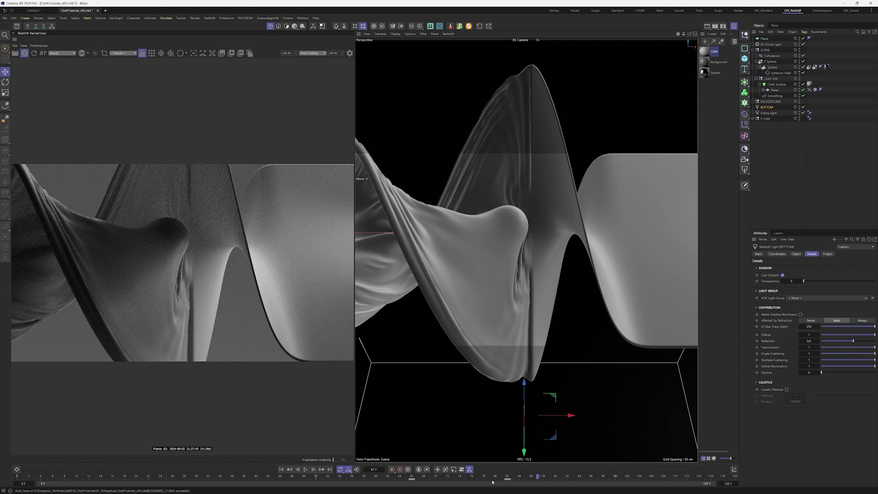
- Shift BOTTOM's intensity keyframe to frame 93 and review the lighting over frames 92–98
click(413, 480)
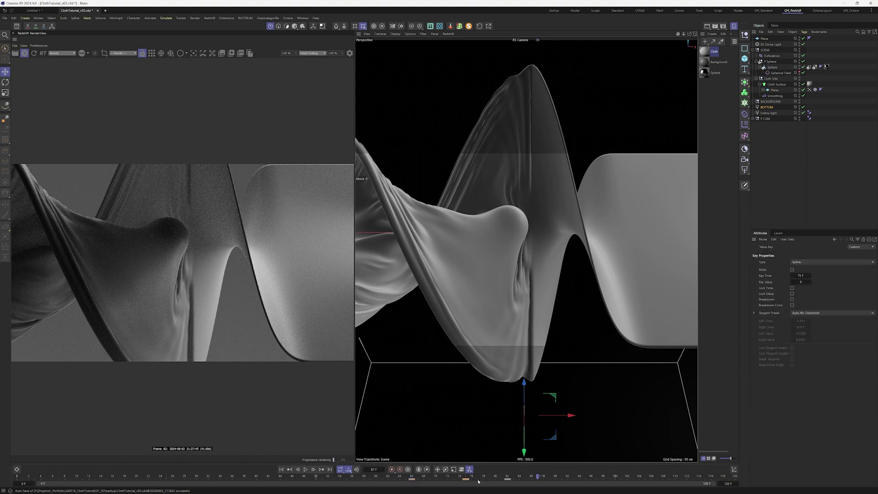
drag(478, 481, 580, 484)
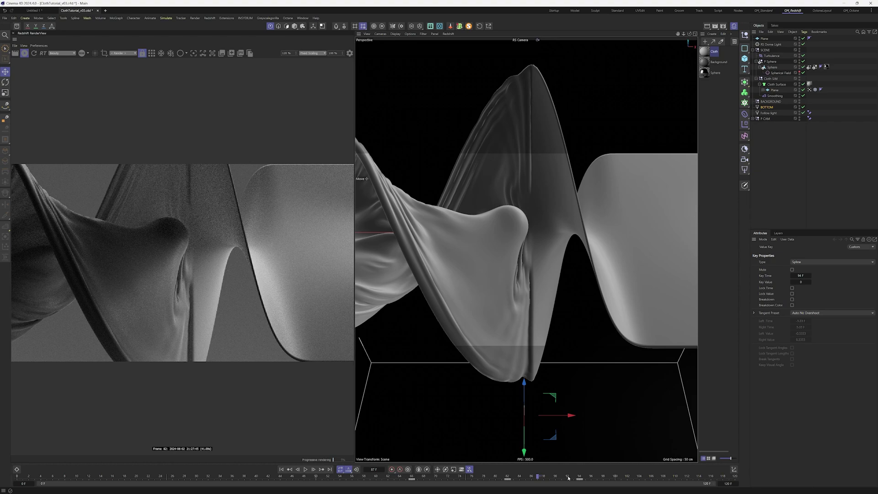
click(568, 478)
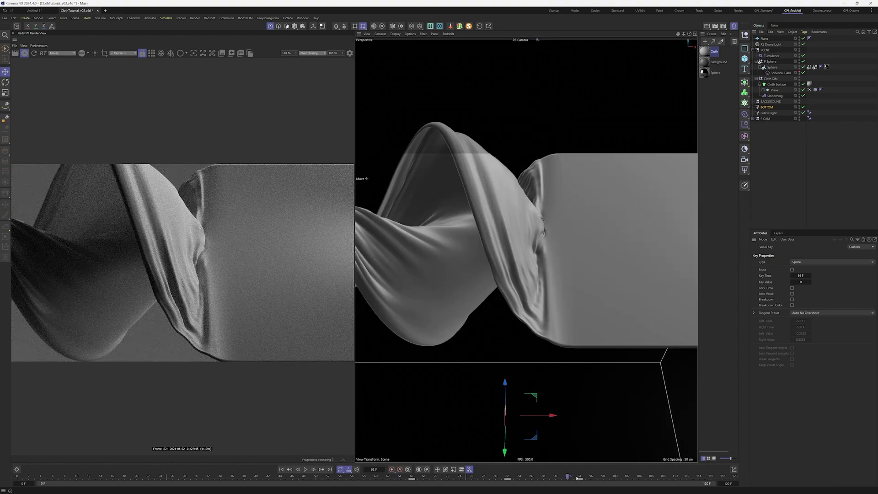
click(582, 477)
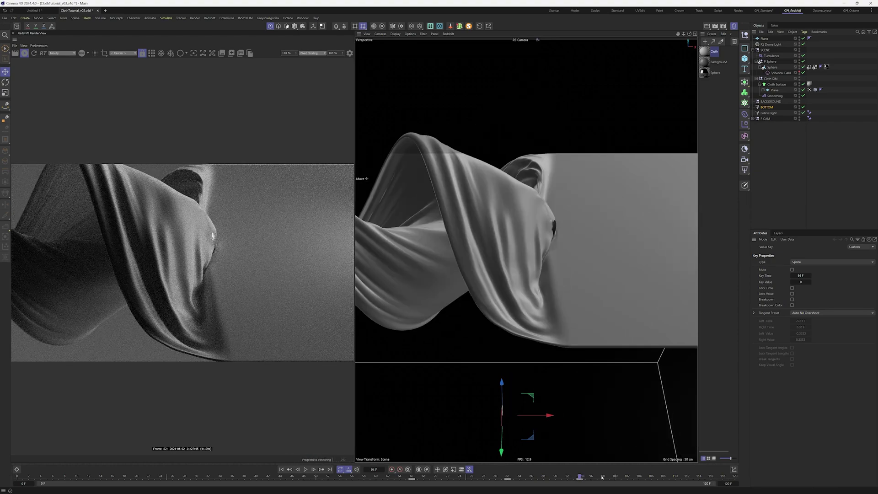
click(603, 477)
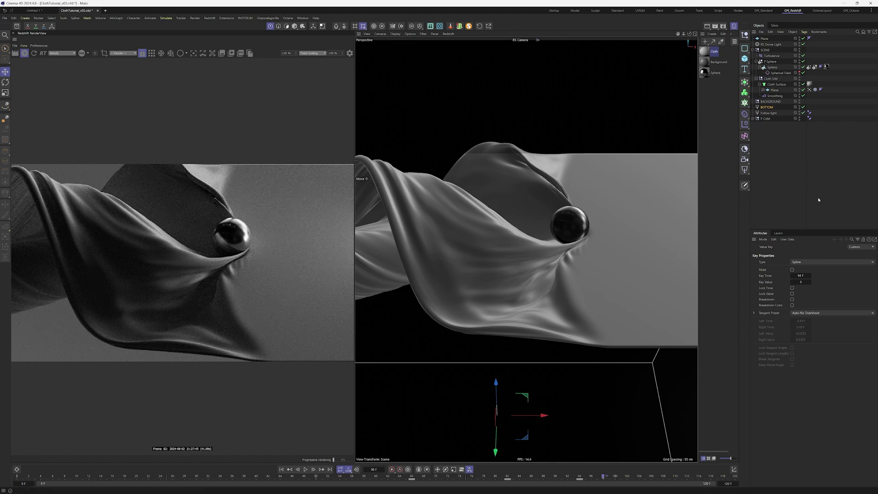
click(776, 84)
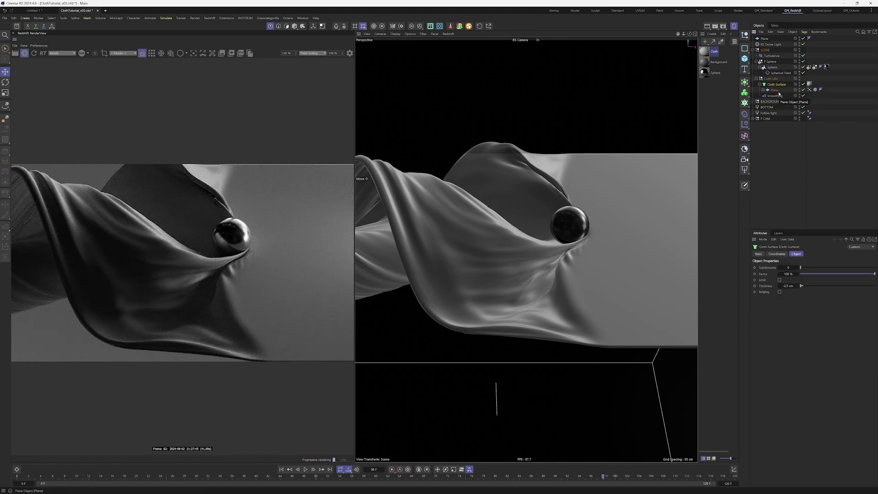
- Set the Cloth Surface Thickness to -3.5 cm and review frames 94–96
drag(565, 478, 578, 478)
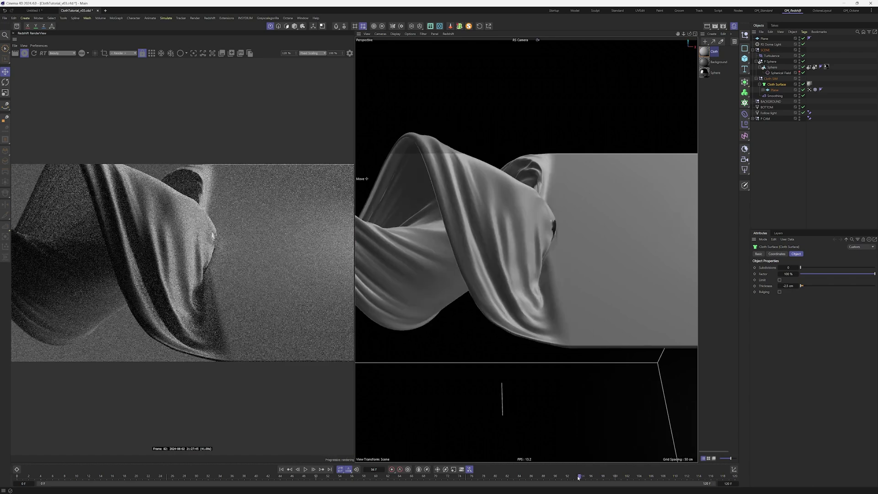
click(791, 286)
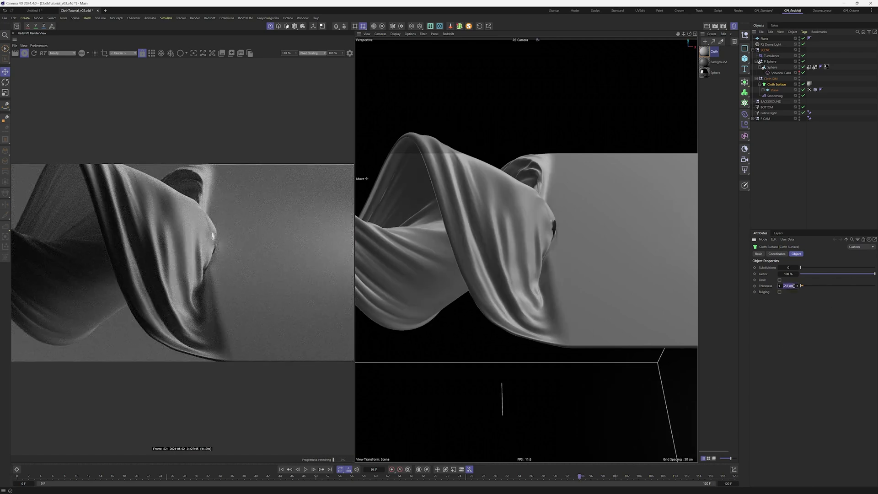
text(-3)
key(Return)
text(.5)
key(Return)
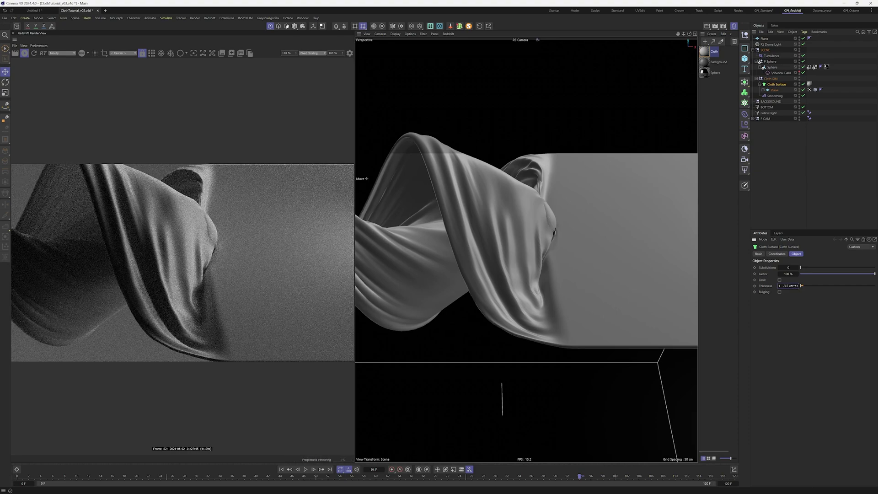
drag(583, 477, 598, 477)
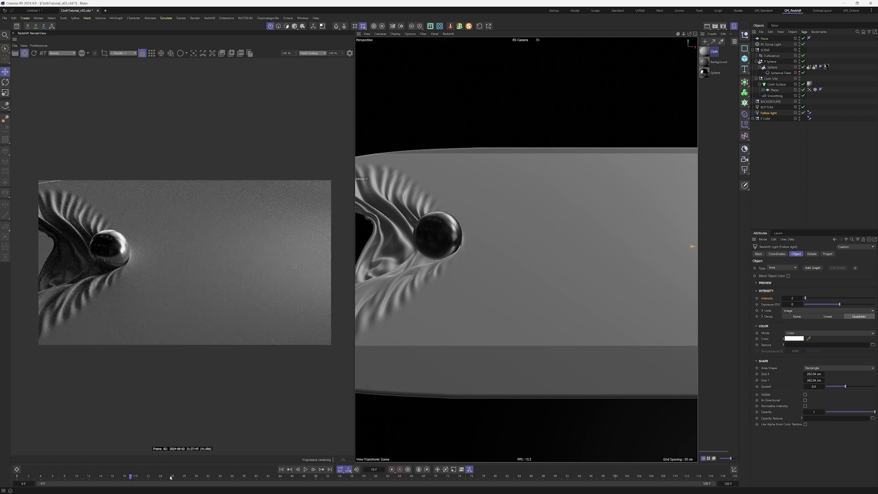
- At frame 26, in the maximized top view, add an RS Area Light below BACKGROUND
drag(170, 477, 173, 477)
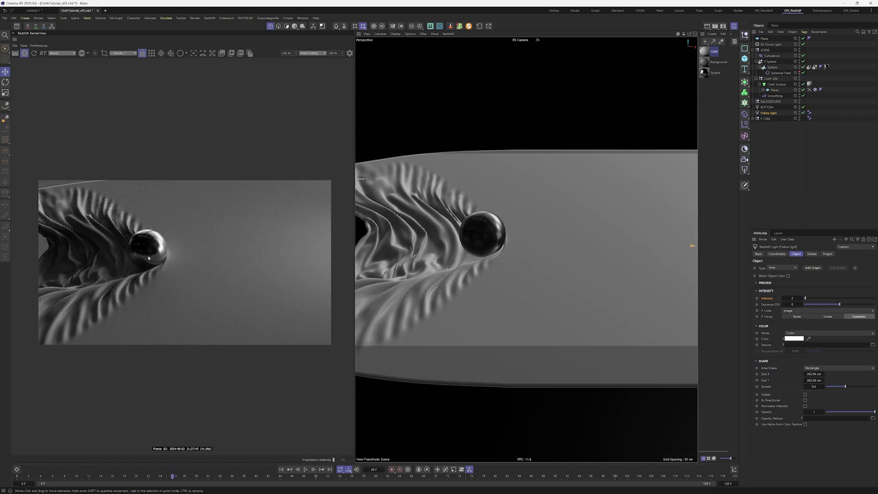
middle_click(477, 238)
middle_click(639, 115)
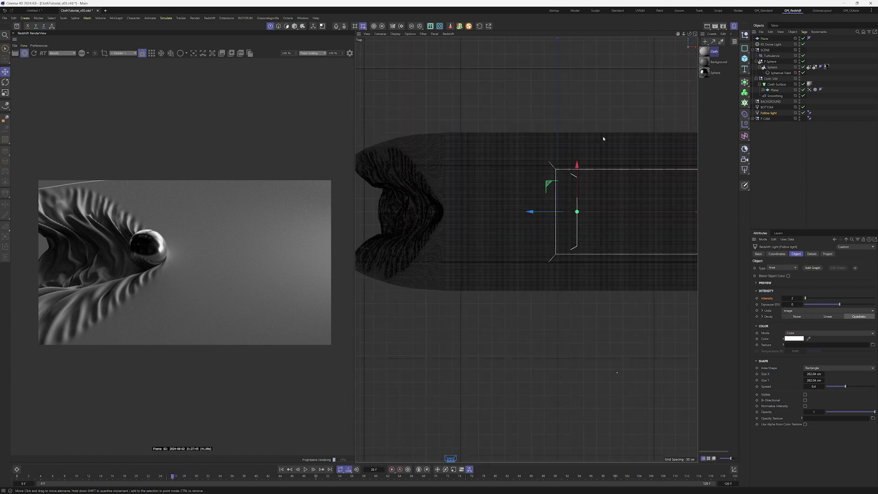
scroll(610, 138, down, 3)
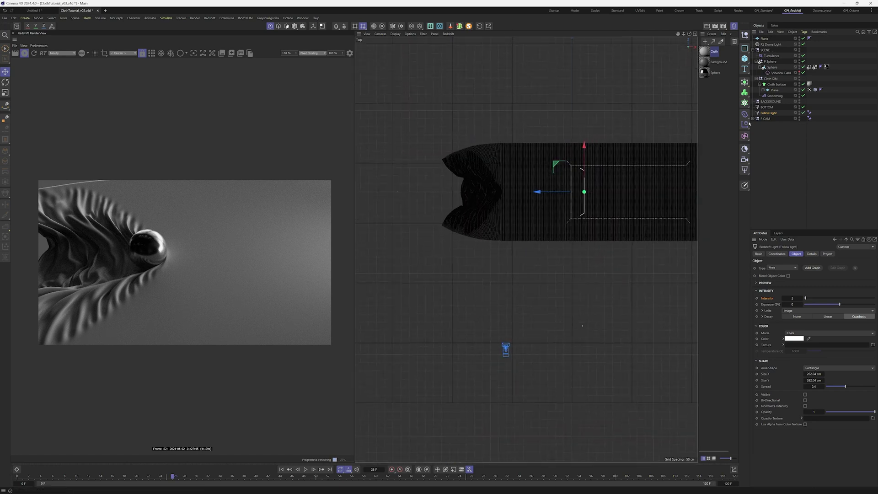
click(744, 169)
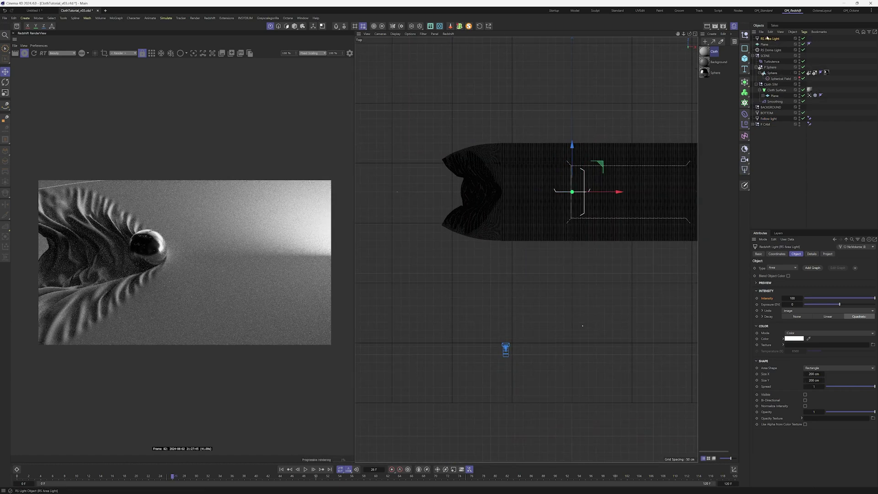
drag(768, 39, 773, 111)
- Rename the new light BACK and rotate it about -85 degrees
double_click(771, 107)
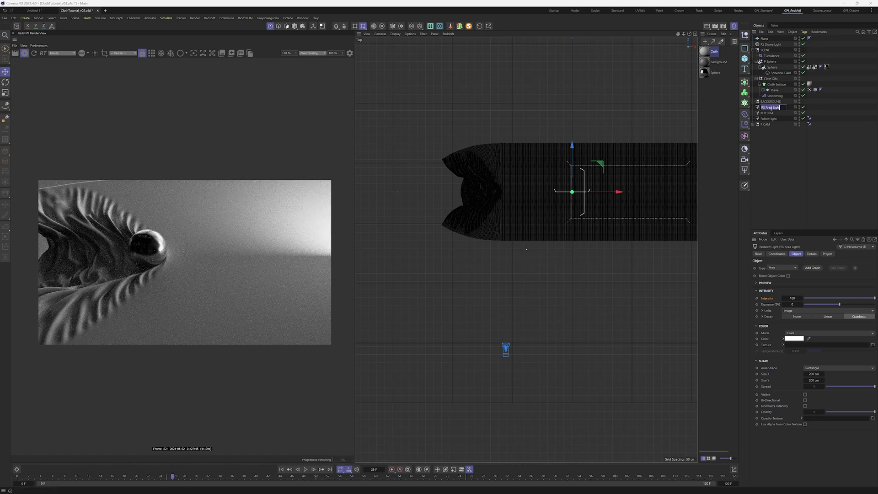
key(Caps_Lock)
key(BackSpace)
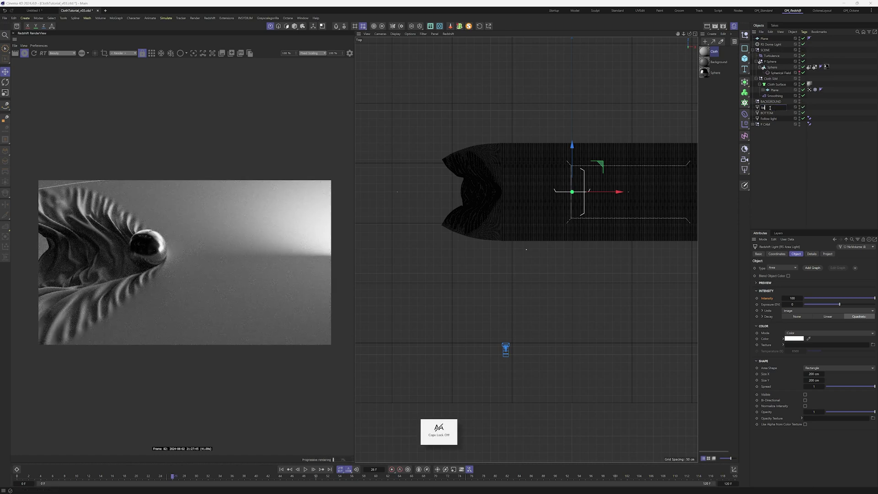
key(Return)
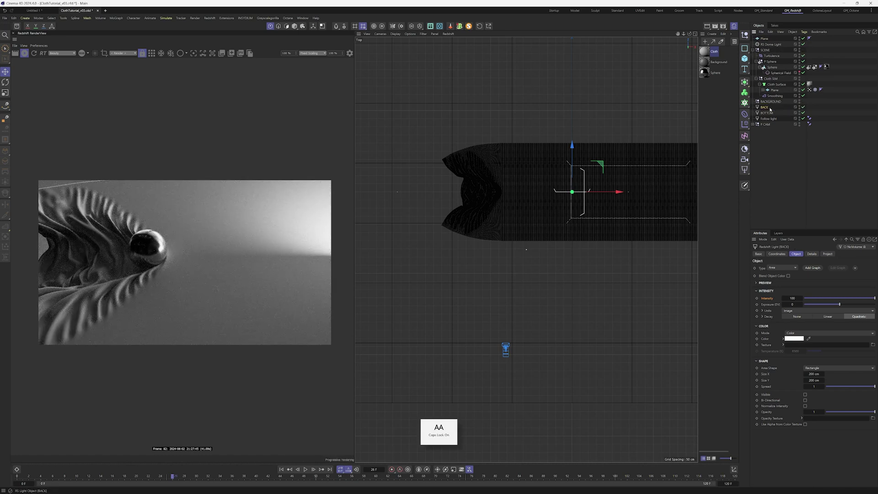
key(r)
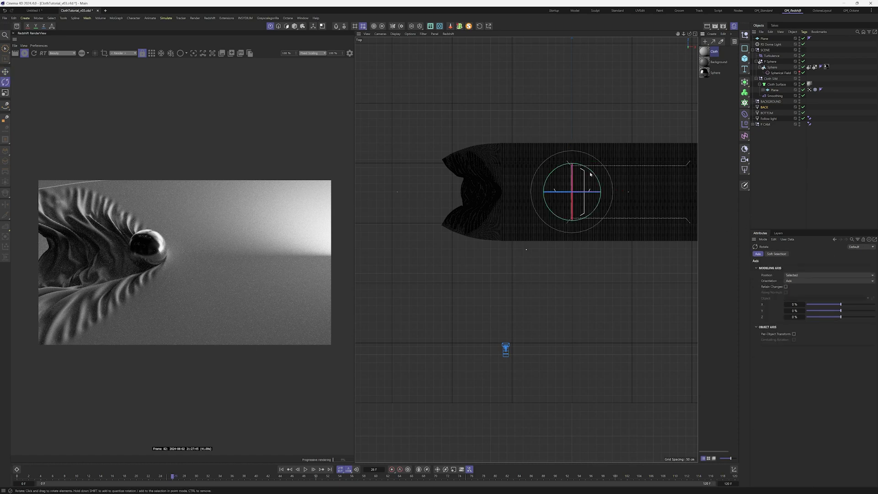
drag(592, 173, 358, 186)
key(e)
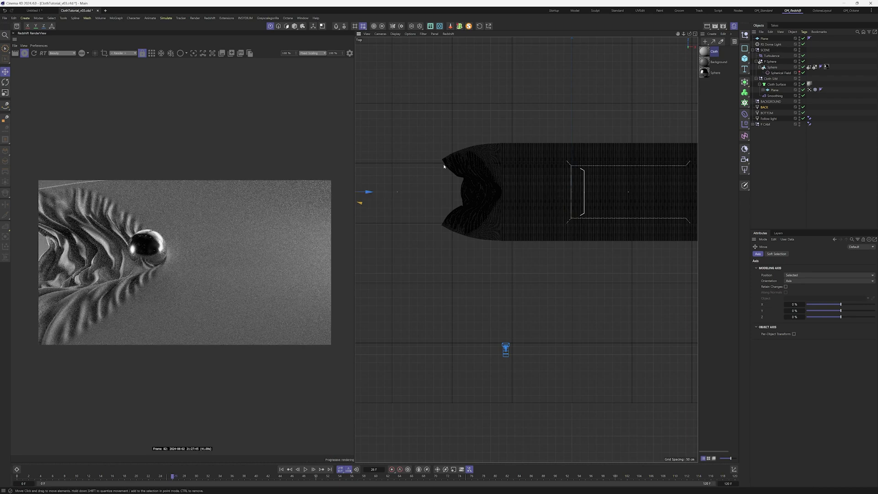
- Move the BACK light far left and scale it up to 289 cm
alt+middle_drag(448, 166, 513, 165)
key(t)
drag(513, 165, 555, 125)
click(765, 107)
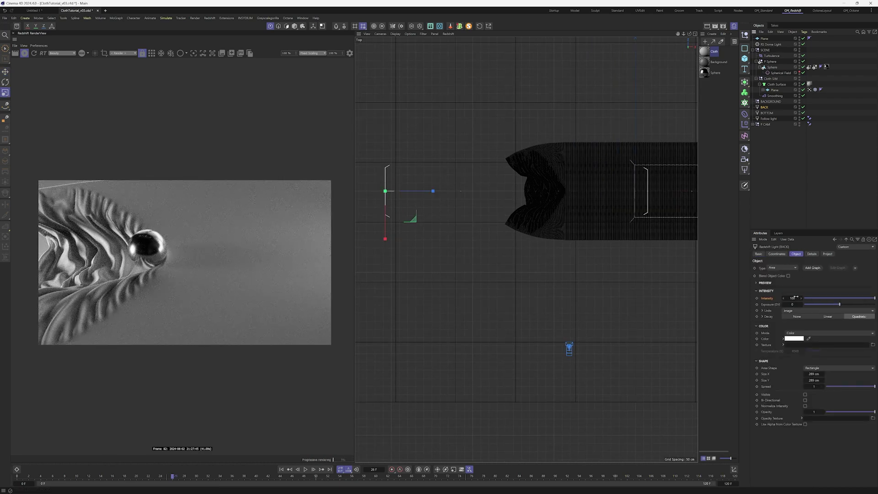
- Lower BACK's intensity, set its Reflection contribution to 0, raise exposure to 2.000, and view frame 55
drag(795, 297, 794, 297)
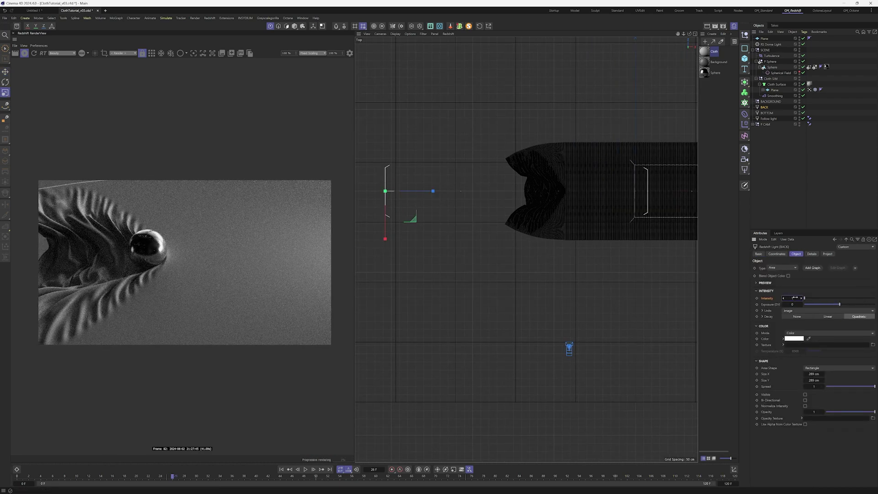
click(812, 254)
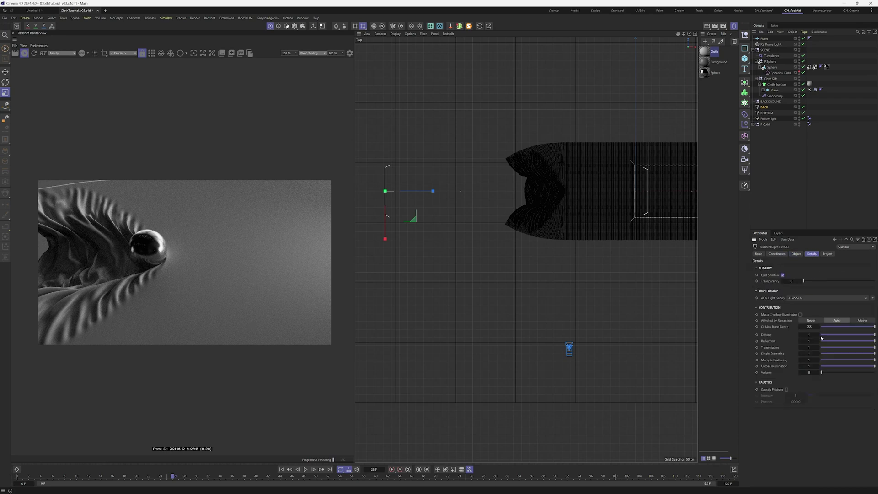
drag(825, 344, 810, 346)
click(795, 254)
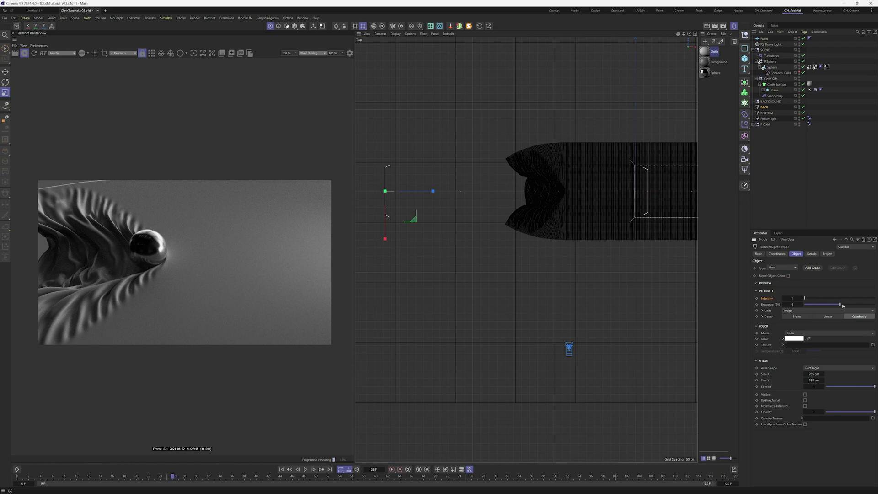
drag(843, 305, 847, 304)
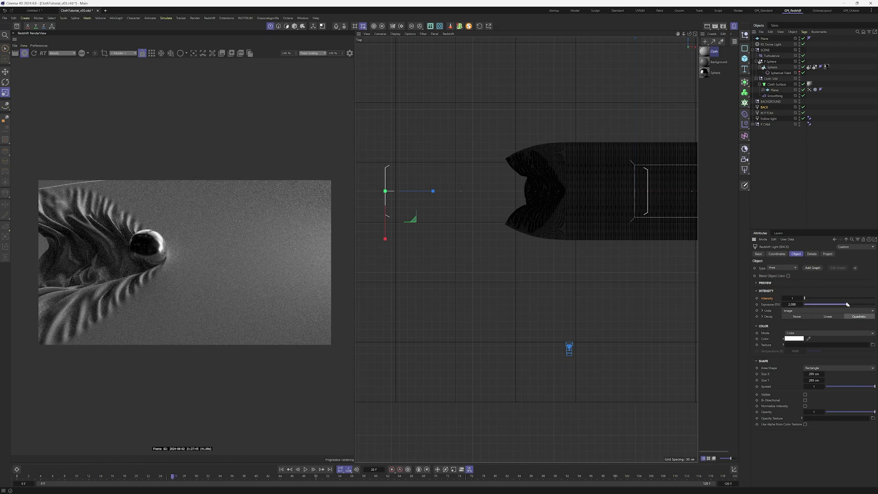
middle_click(628, 187)
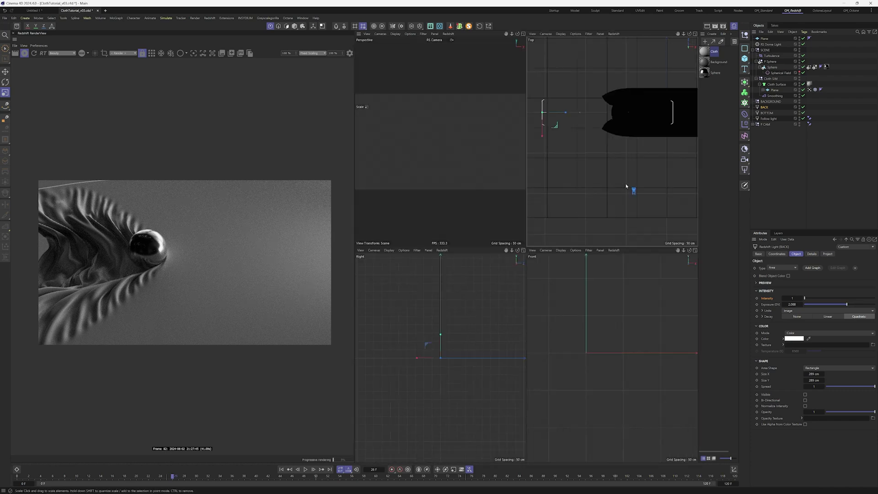
middle_click(443, 129)
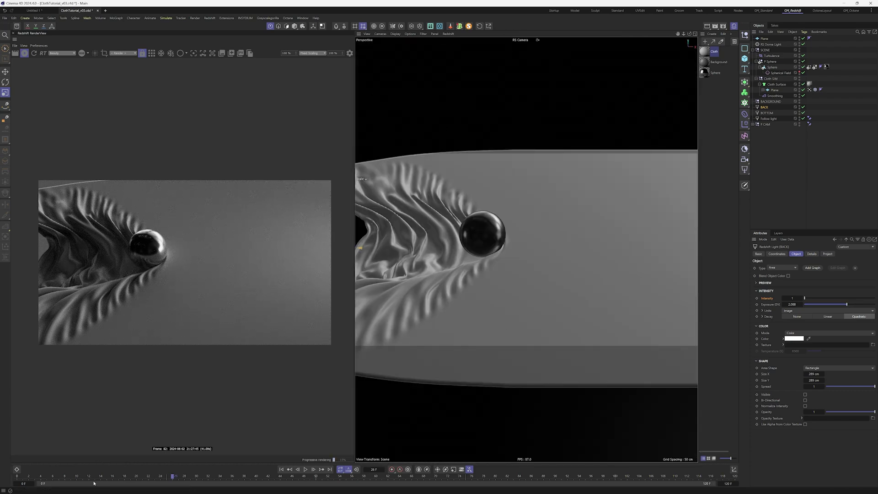
drag(192, 477, 462, 476)
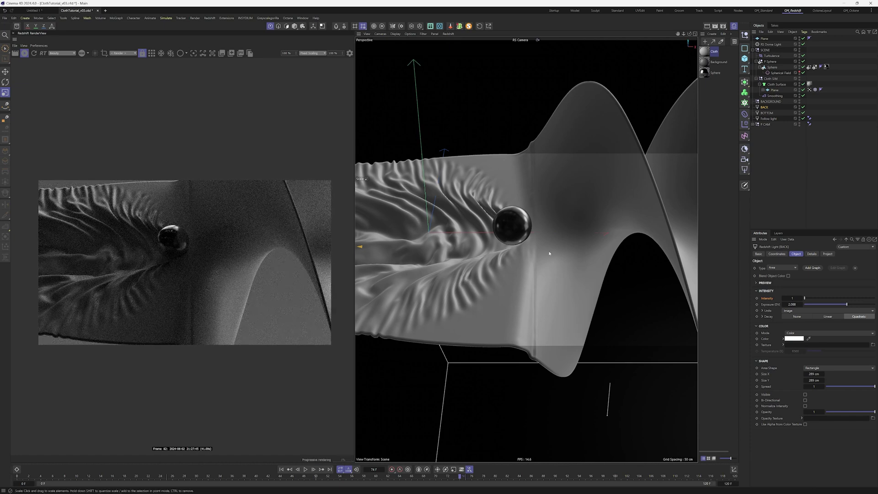
- Set the maximized Top view to free Perspective, then zoom out and orbit low over the cloth
middle_click(572, 227)
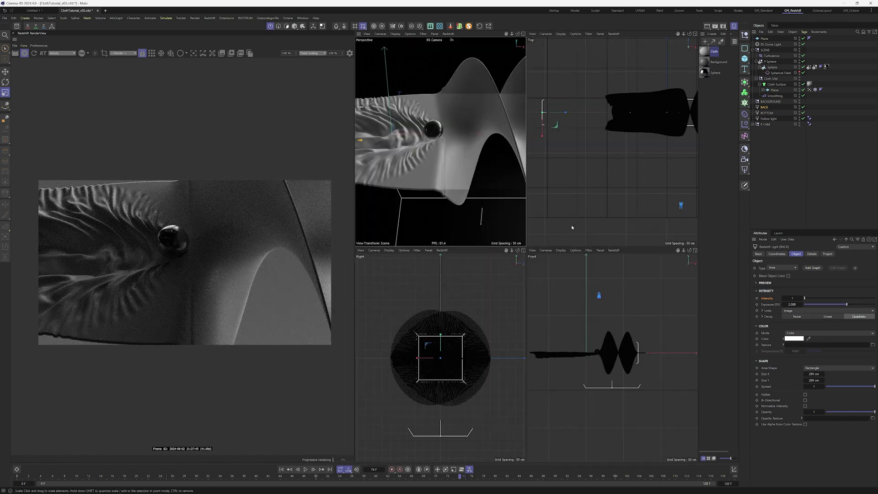
middle_click(616, 165)
click(380, 34)
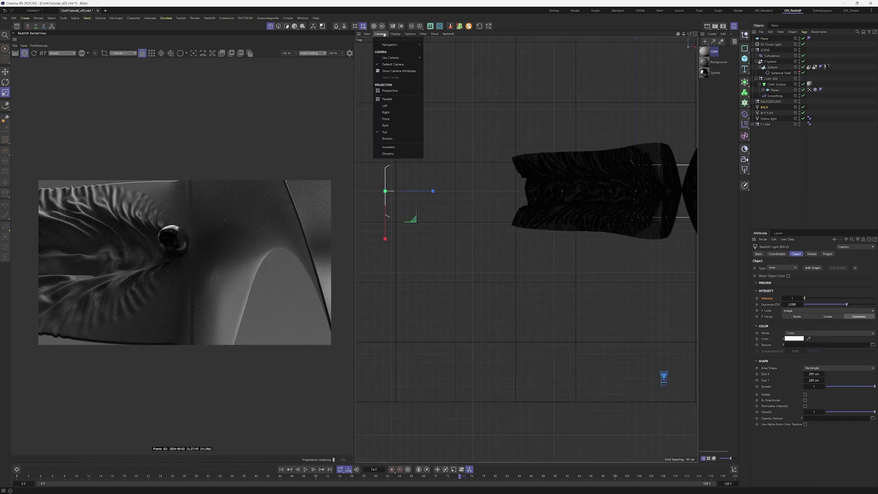
click(396, 91)
alt+right_drag(513, 290, 452, 290)
alt+middle_drag(528, 285, 531, 257)
scroll(530, 256, up, 5)
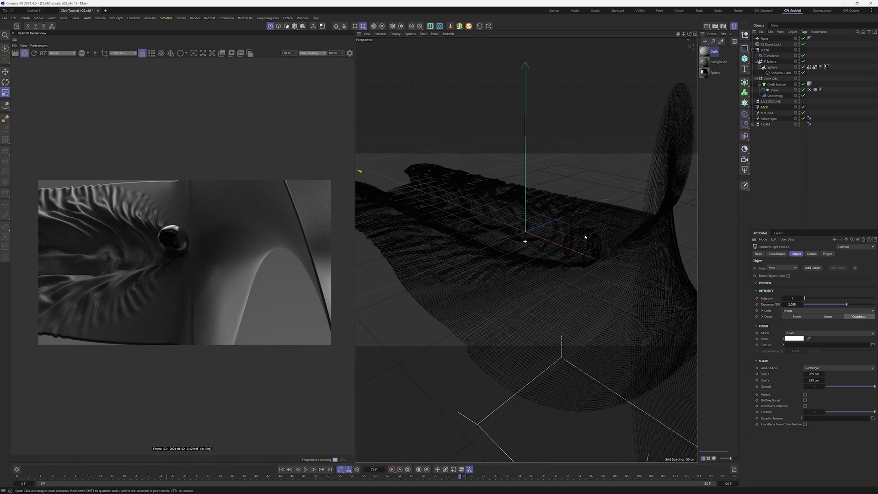
alt+drag(669, 263, 526, 249)
scroll(531, 250, down, 5)
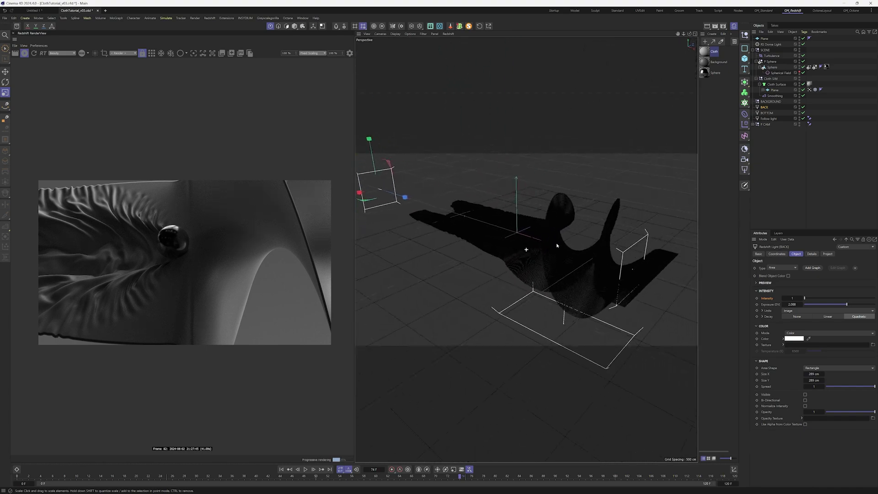
- Add a new RS Area Light below BACKGROUND, then move and angle it toward the cloth
click(745, 170)
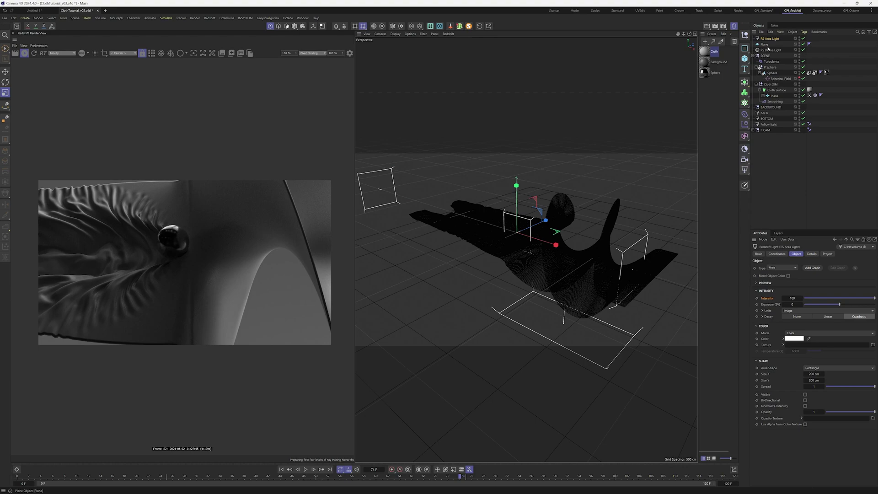
drag(769, 39, 768, 111)
key(e)
drag(545, 220, 488, 272)
key(r)
click(770, 108)
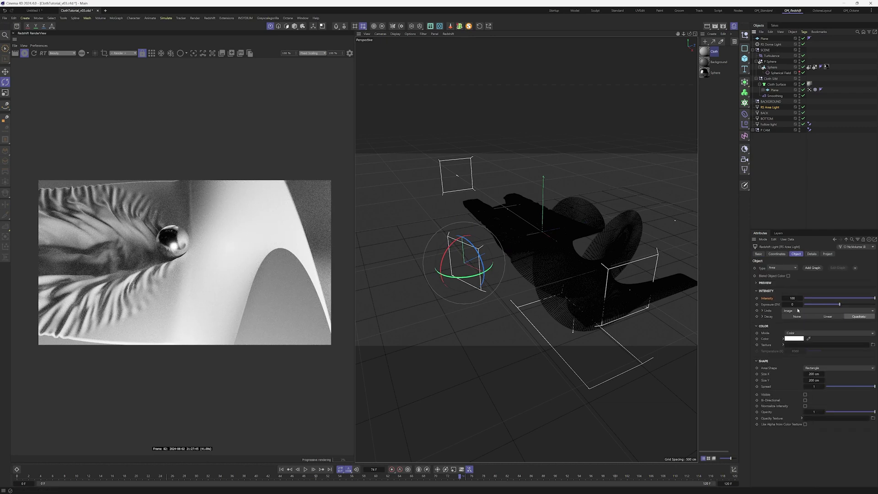
- Give the new light intensity 5, enable it, and set its Reflection contribution to 0
text(5)
key(Return)
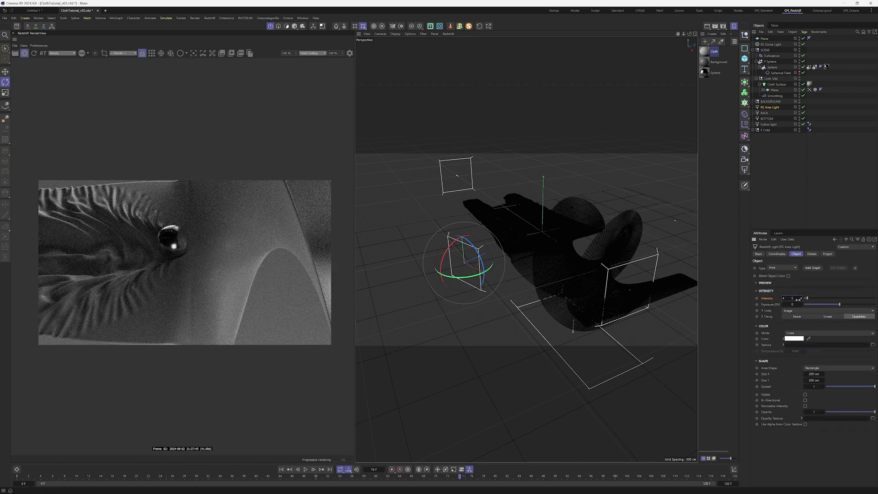
click(802, 107)
click(809, 254)
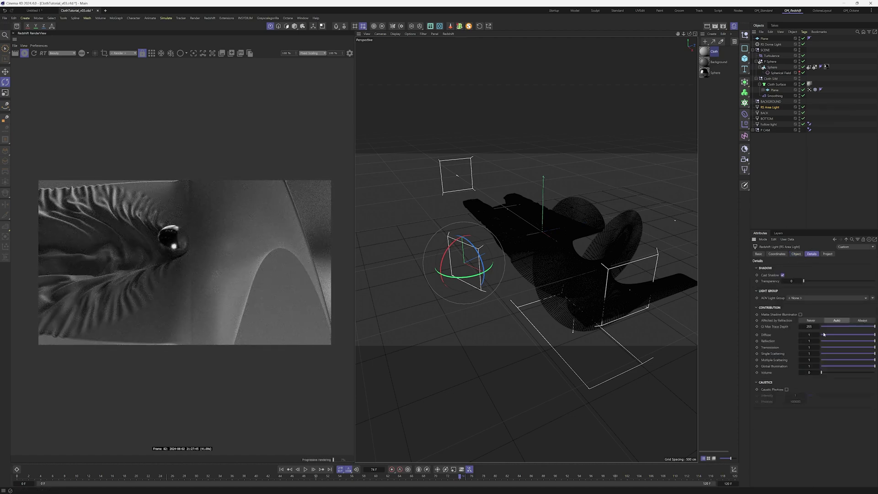
drag(826, 342, 815, 341)
click(796, 254)
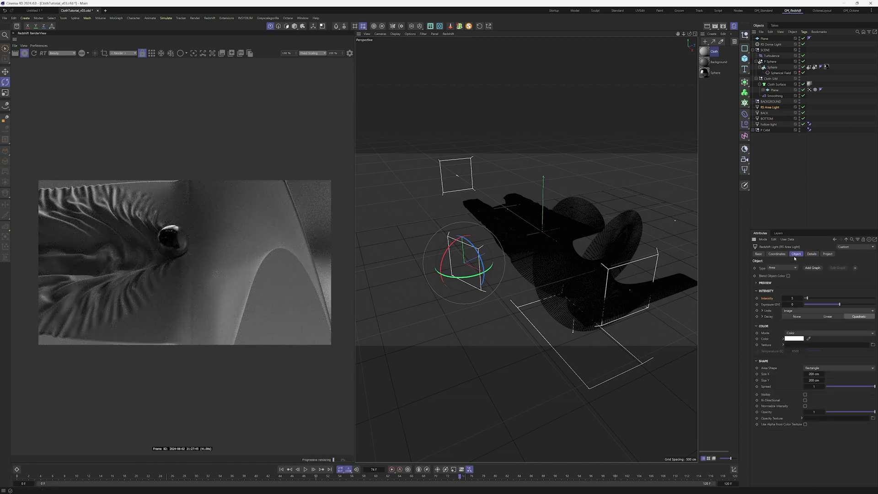
- Set the light's intensity to 3, then keyframe it at 0 on frame 66
click(797, 299)
text(3)
key(Return)
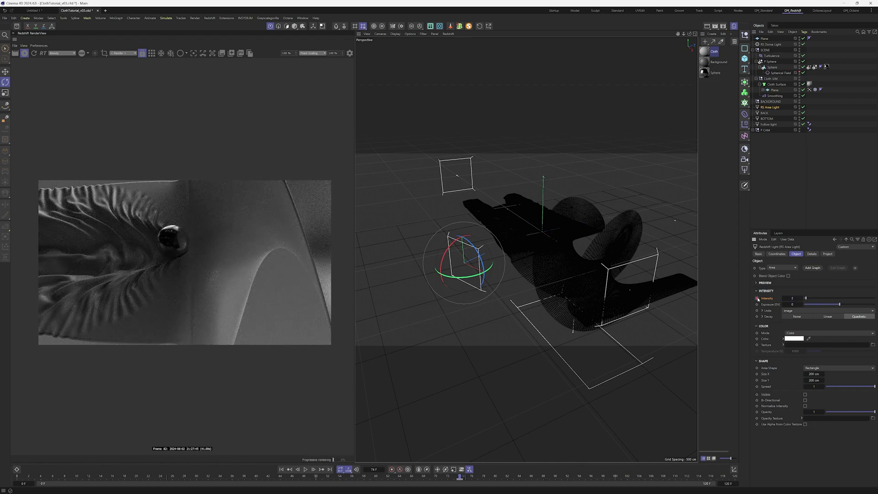
click(416, 476)
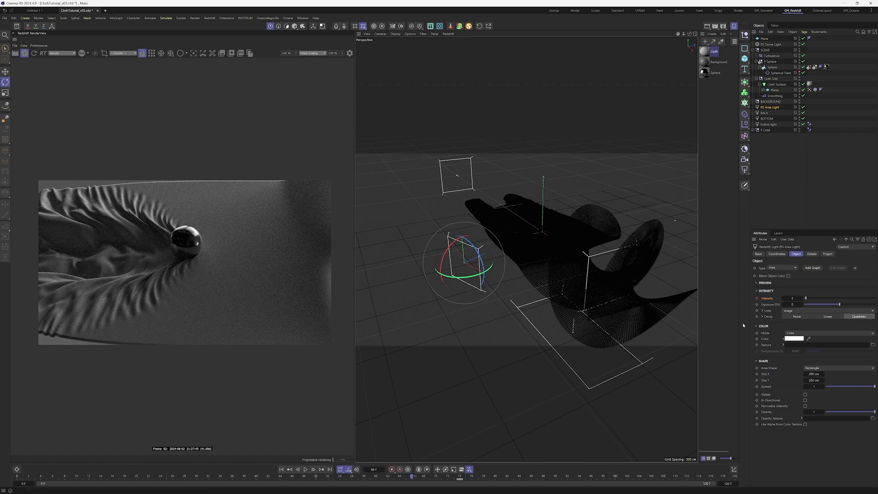
text(0)
key(Return)
click(756, 299)
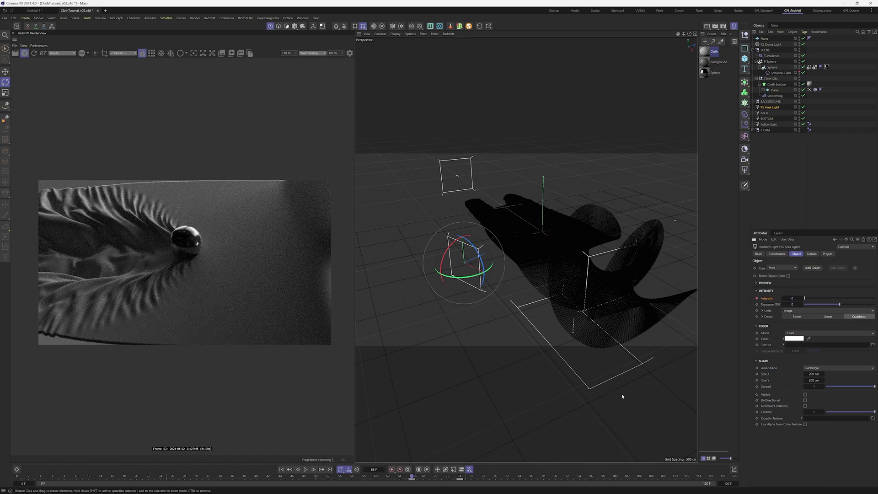
- Scrub frames 69–76 to check the intensity ramp
click(441, 479)
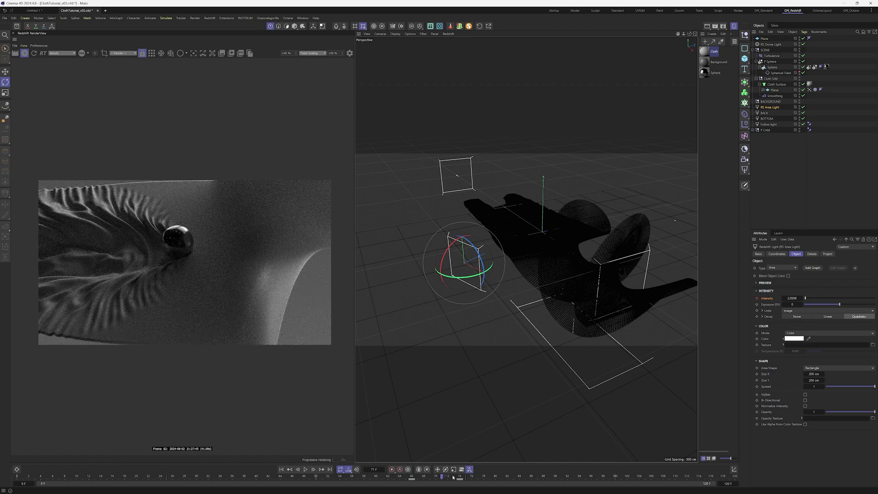
click(412, 480)
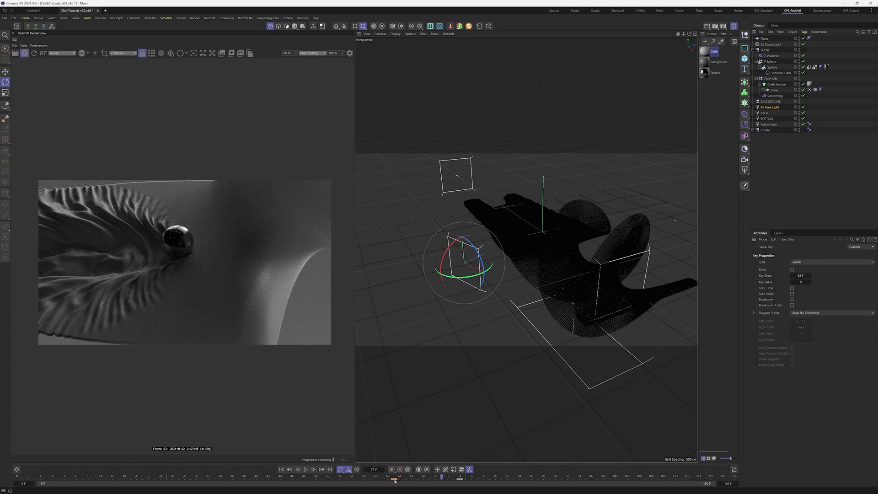
drag(460, 478, 491, 477)
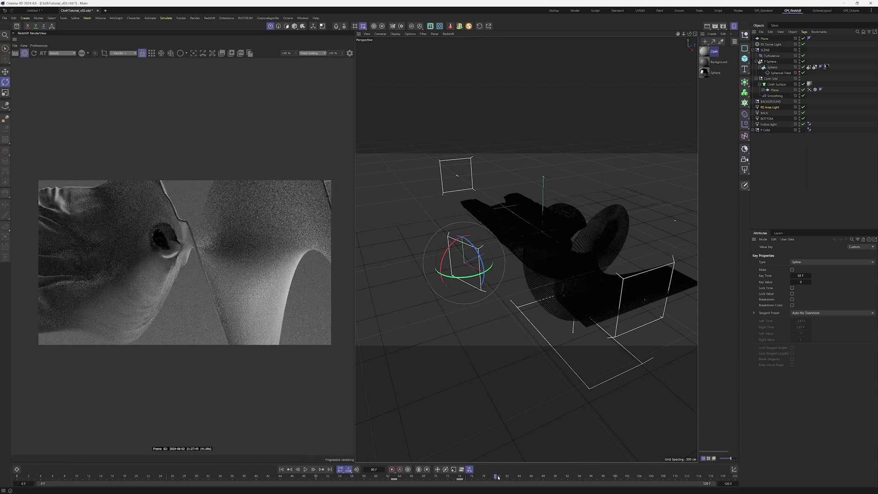
drag(493, 478, 429, 478)
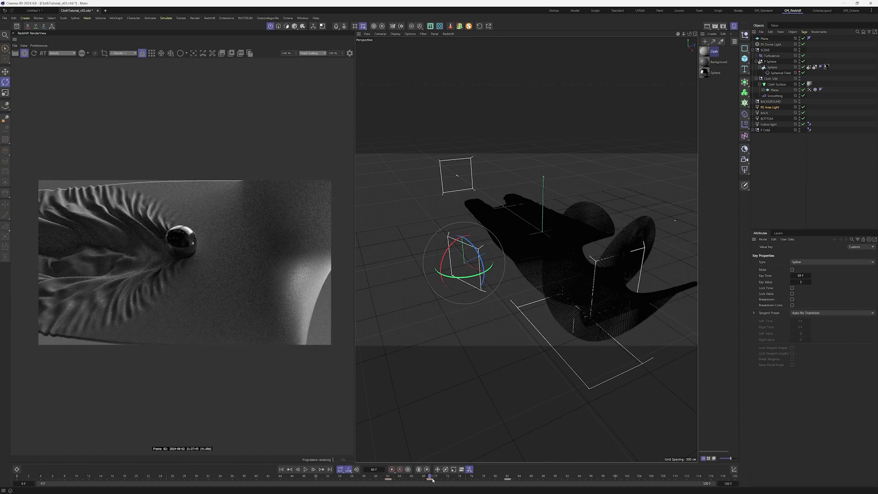
- Move the intensity keyframe to frame 69, preview the fade, and toggle the Follow light to compare
click(770, 108)
drag(519, 479, 561, 477)
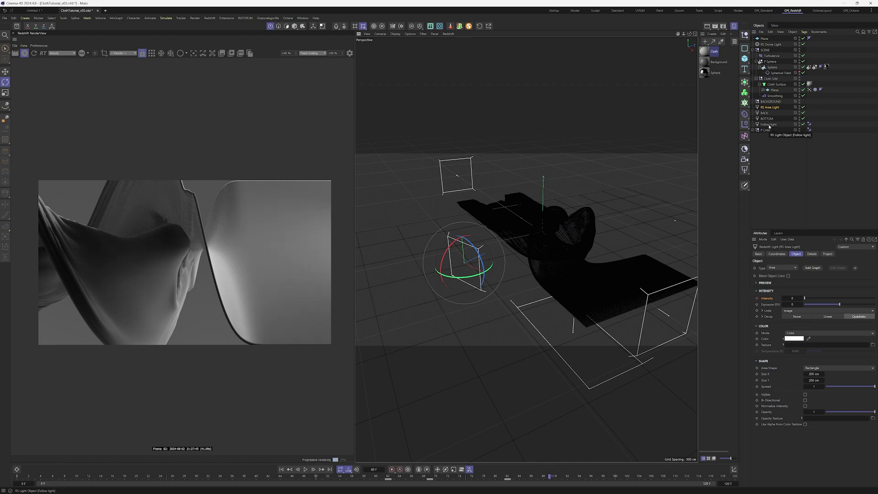
click(803, 124)
click(803, 124)
click(803, 124)
click(803, 124)
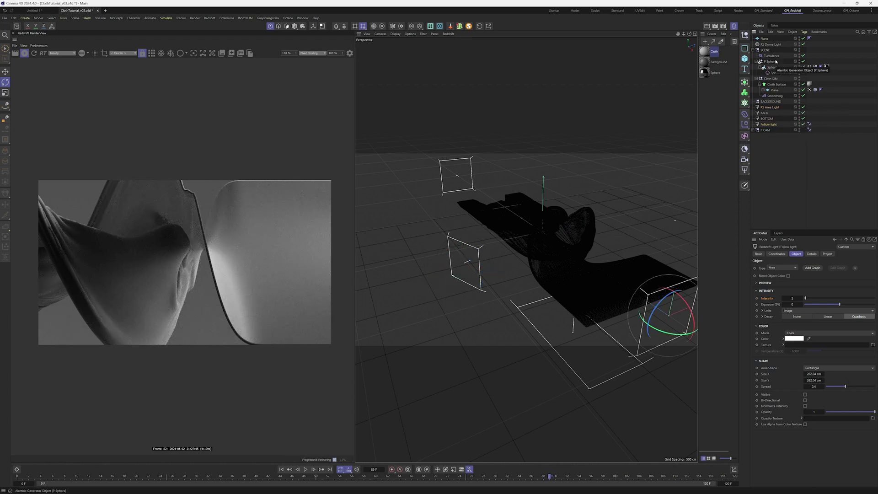
- Move the Dome Light below BACKGROUND and toggle it off and on to compare the render
drag(773, 82, 773, 100)
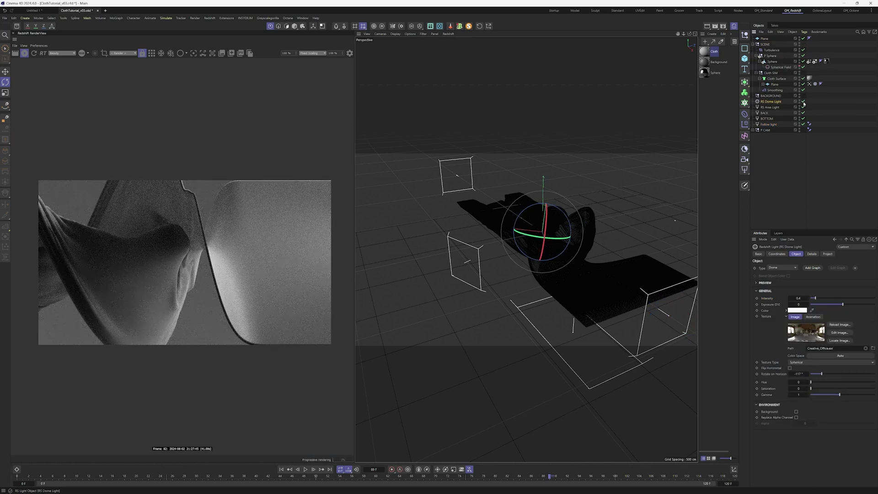
click(803, 102)
click(804, 102)
- Keyframe the dome light's Exposure at frame 77, then lower it to -0.423 at frame 89
click(757, 305)
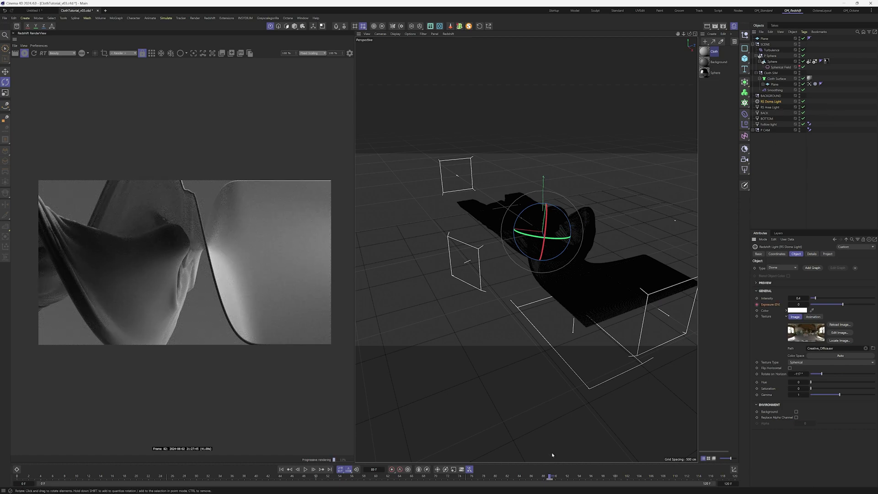
click(389, 478)
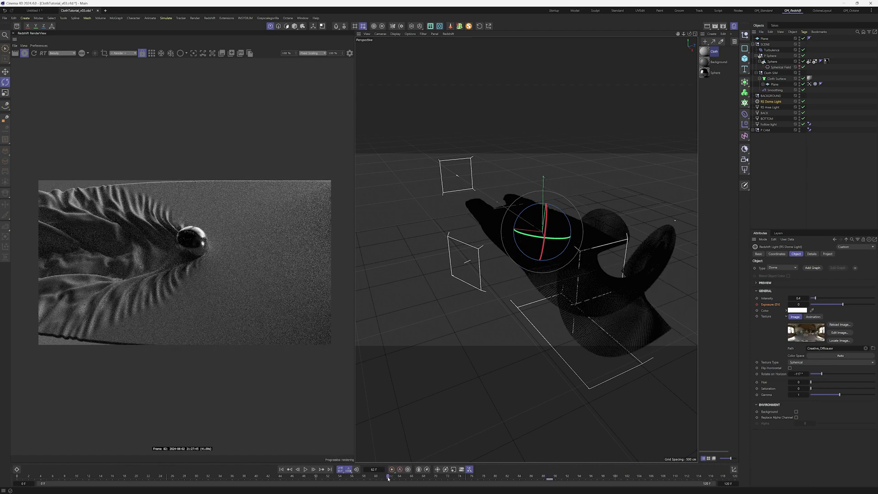
click(479, 478)
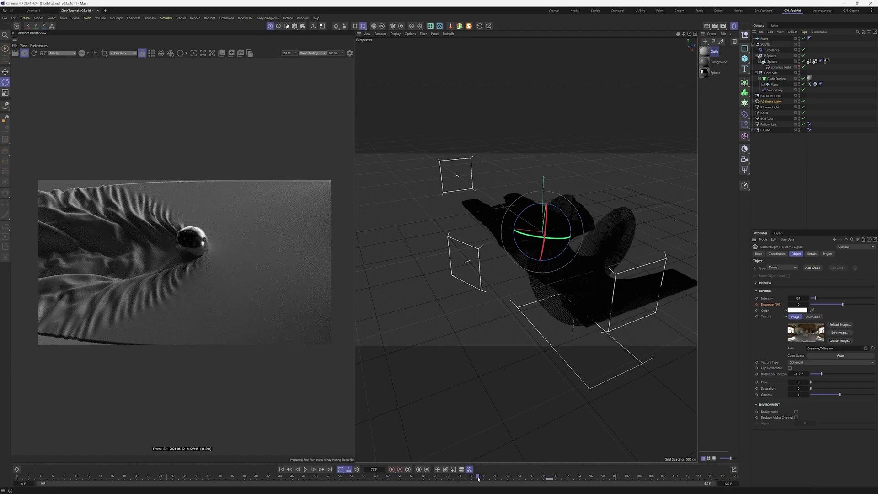
click(757, 305)
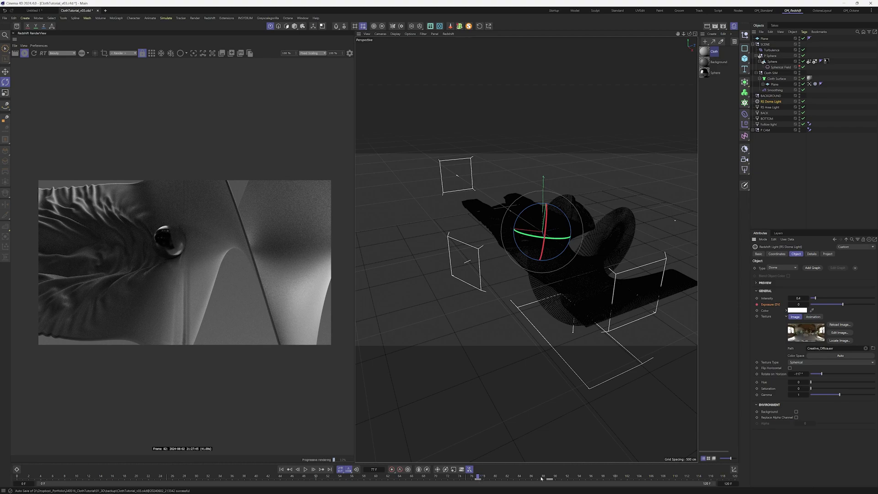
click(550, 478)
drag(842, 304, 843, 305)
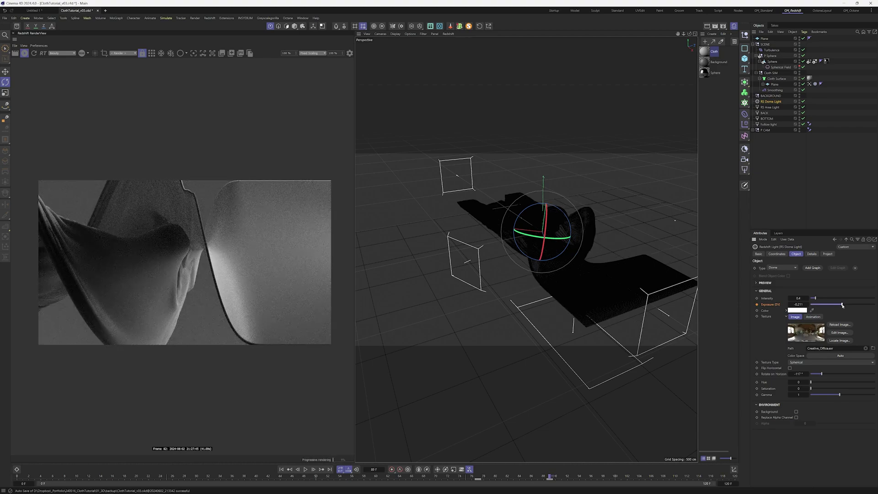
- Set the dome Exposure to 0 at frame 102, check frame 99, and begin renaming the area light
drag(553, 478, 627, 477)
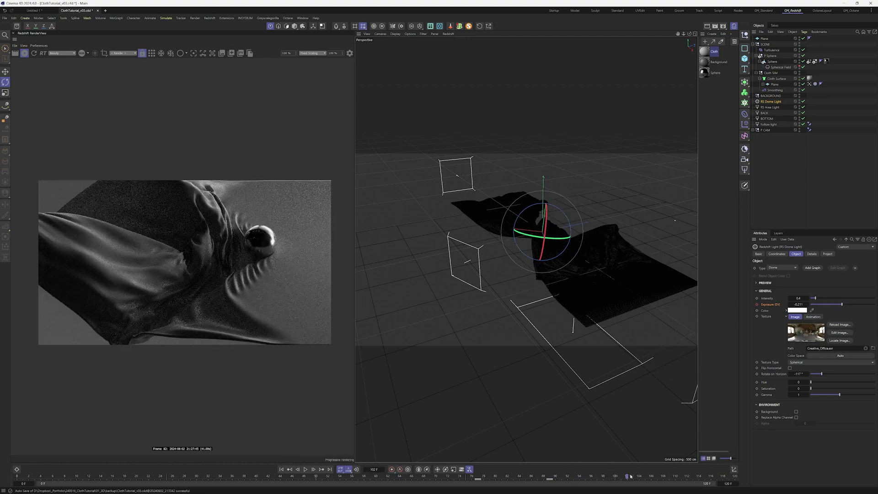
double_click(798, 304)
text(0)
key(Return)
drag(551, 477, 610, 477)
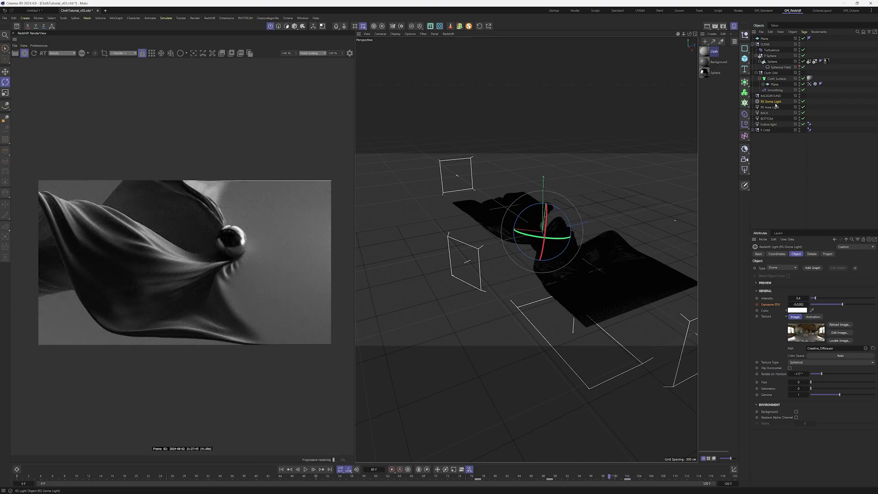
double_click(771, 107)
key(Caps_Lock)
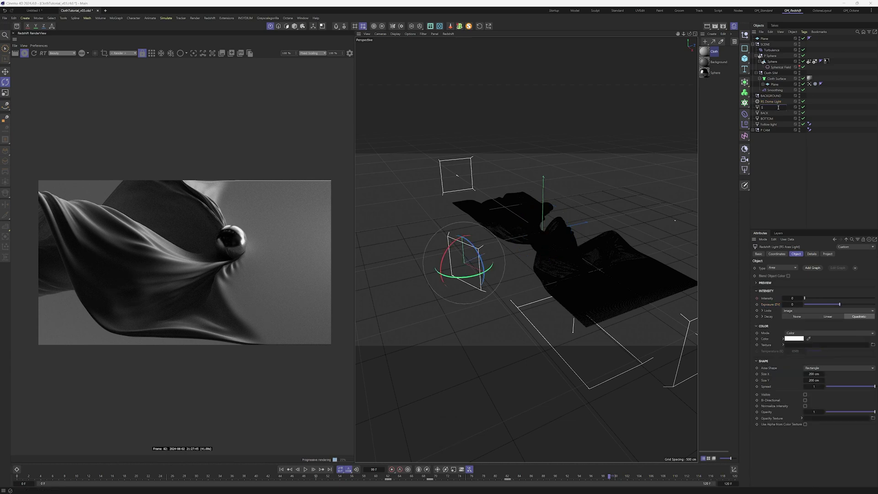
- Rename the area light to SUPPORT 01
key(Caps_Lock)
text(SUPPORT 01)
key(Return)
- Add a new RS Area Light above SUPPORT 01 and name it SUPPORT 02
click(745, 169)
drag(769, 39, 763, 110)
double_click(766, 108)
text(S)
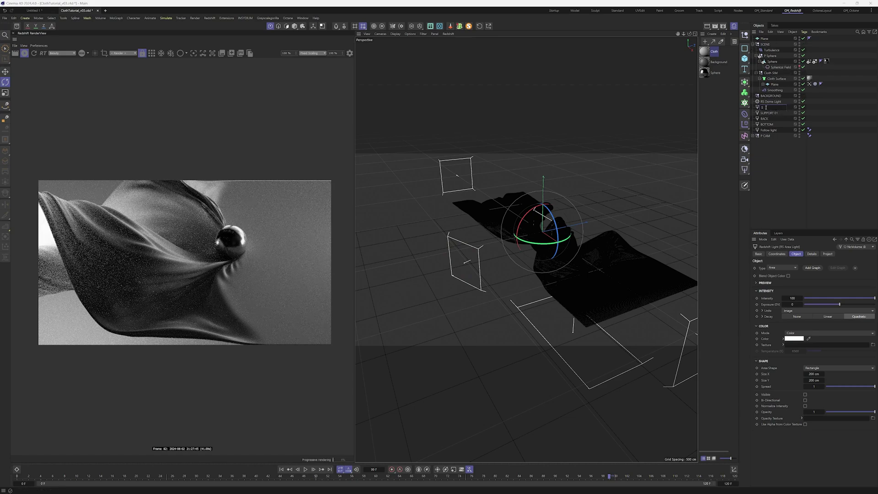
text(UPPORT 02)
key(Return)
- Move SUPPORT 02 about 62 cm sideways and slightly lower, beside the cloth
key(e)
drag(581, 223, 517, 239)
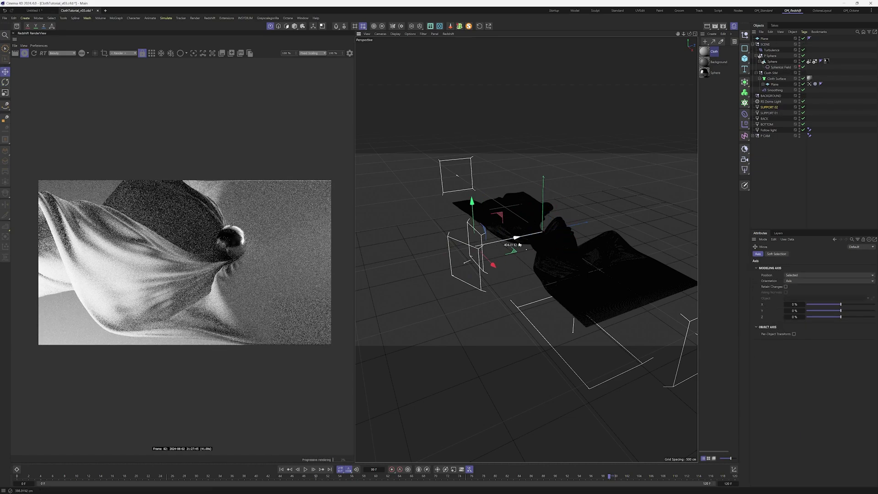
drag(499, 276, 526, 311)
drag(518, 250, 511, 250)
alt+drag(512, 251, 563, 269)
alt+middle_drag(563, 269, 551, 280)
mouse_move(600, 308)
mouse_down()
mouse_move(582, 304)
mouse_move(611, 323)
mouse_move(592, 318)
mouse_move(603, 309)
mouse_up()
key(r)
key(e)
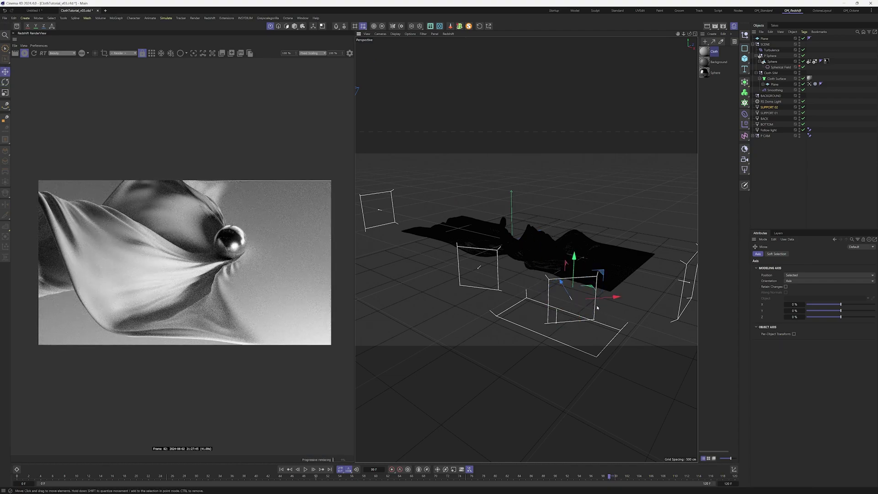
drag(562, 284, 567, 290)
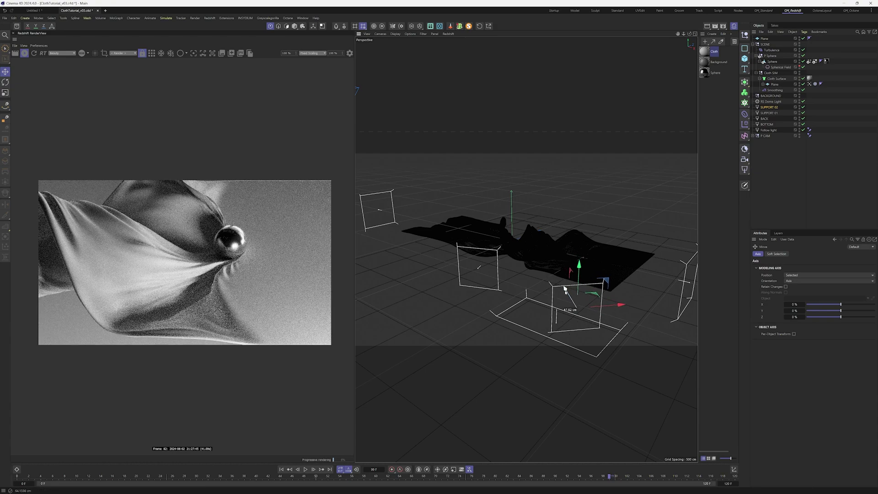
- Set the SUPPORT 02 light intensity to 2
click(773, 108)
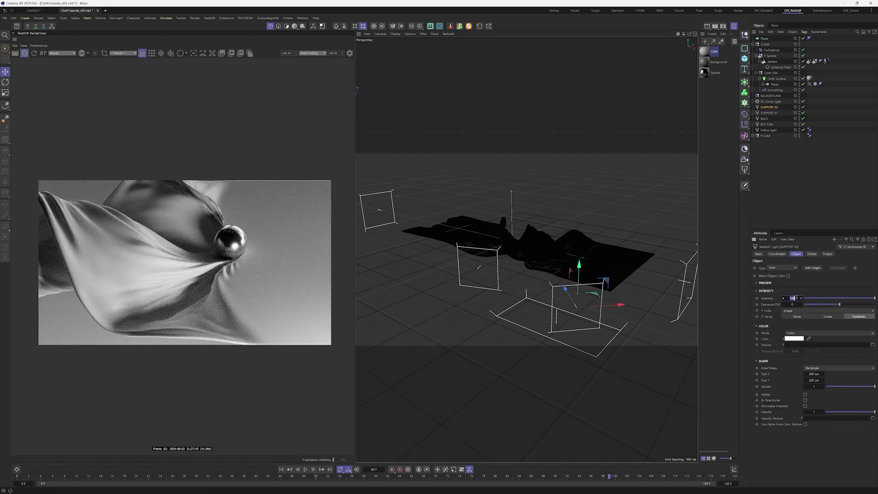
text(1)
key(Return)
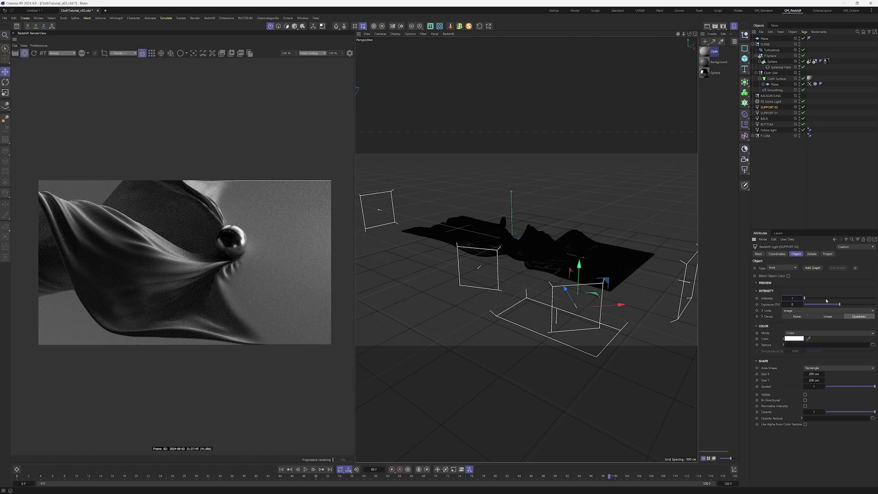
key(Return)
- Raise the SUPPORT 02 light by about 46 cm
key(r)
key(e)
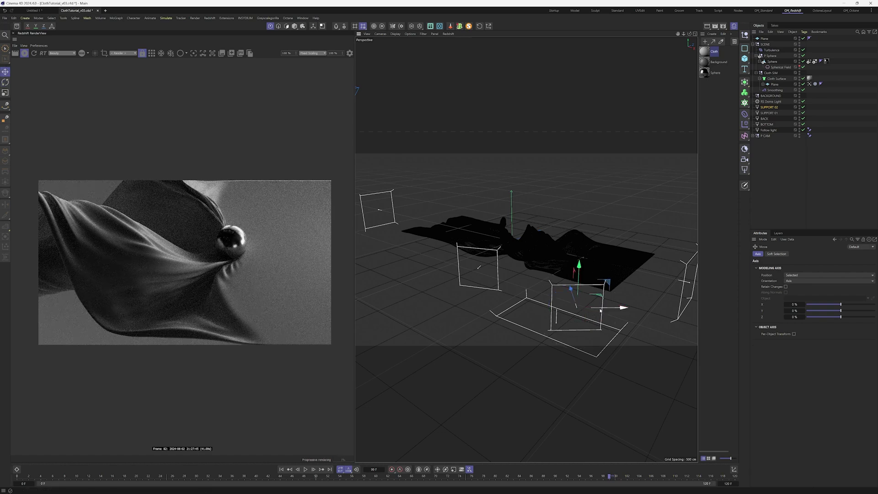
drag(615, 314, 528, 253)
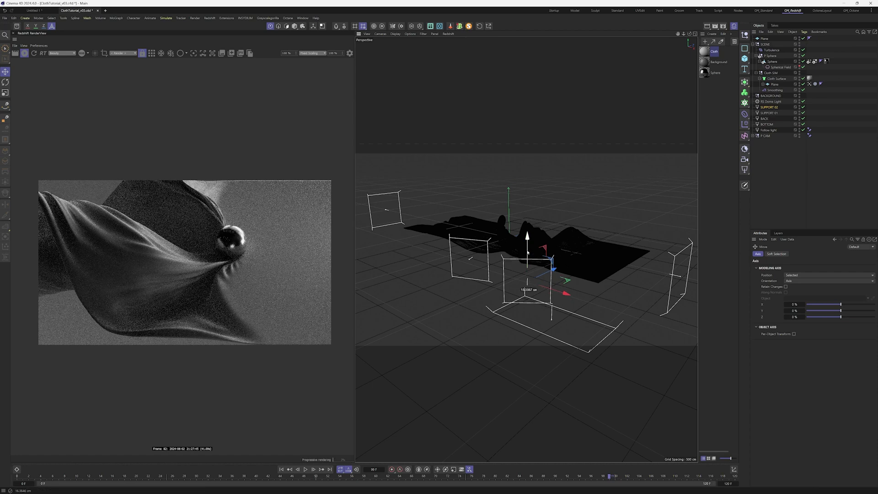
- Set SUPPORT 02 intensity to 3 and Reflection contribution to 0, then scrub back to frame 39
click(770, 108)
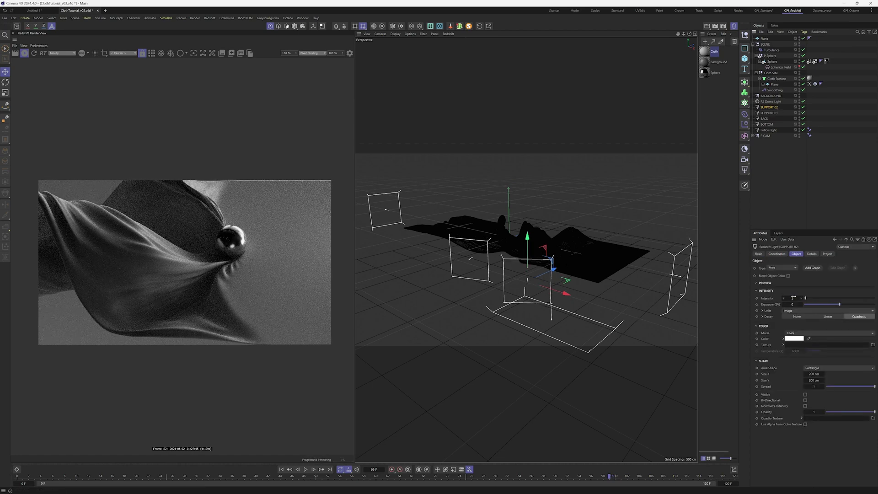
drag(793, 297, 793, 297)
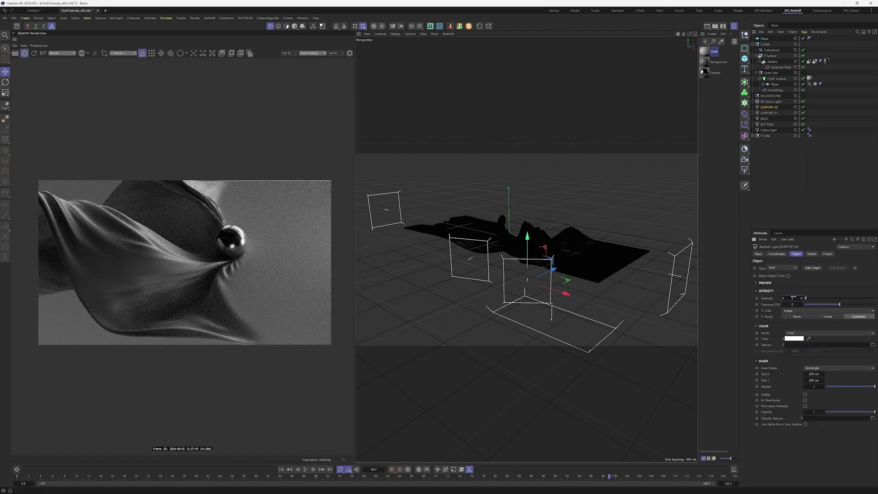
click(811, 254)
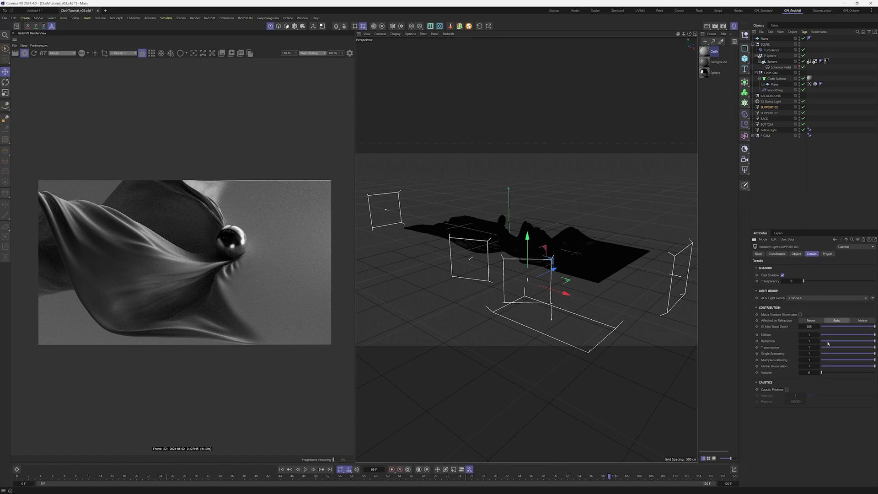
drag(828, 341, 794, 343)
click(796, 253)
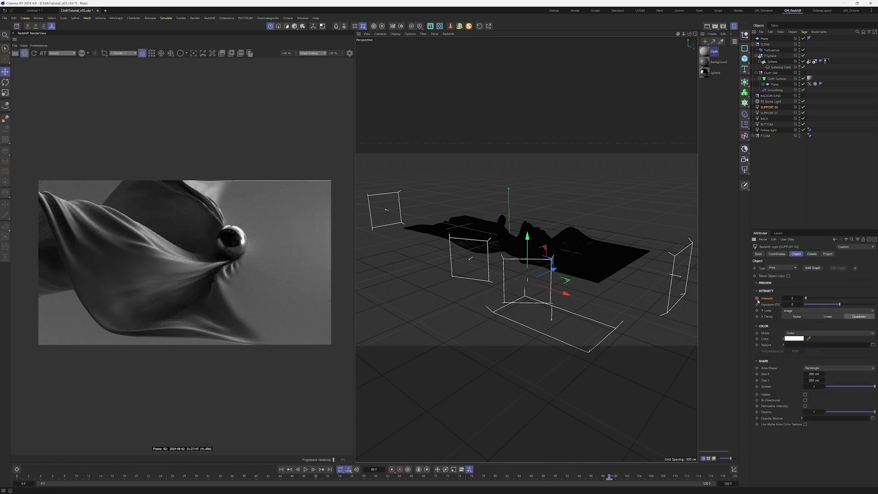
drag(608, 477, 252, 478)
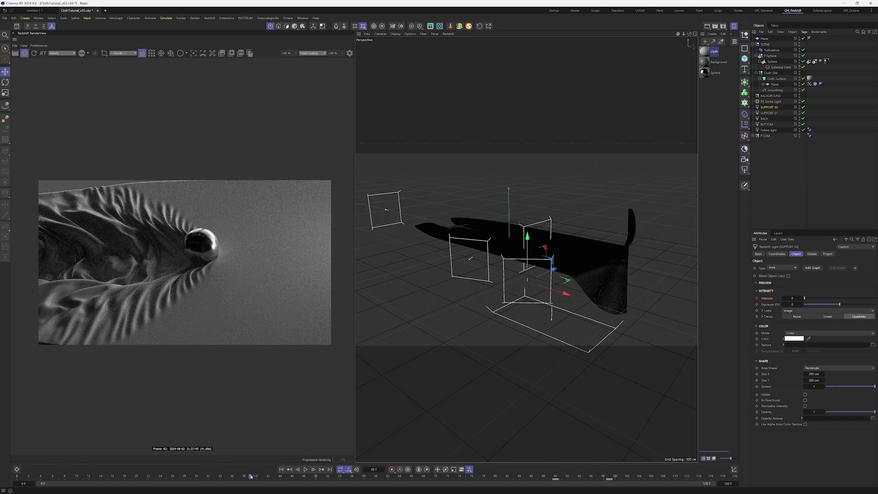
- Maximize the RS Camera view, set the Sphere's RS Standard Emission Weight to 0.01, and scrub to frame 78
middle_click(520, 210)
middle_click(446, 175)
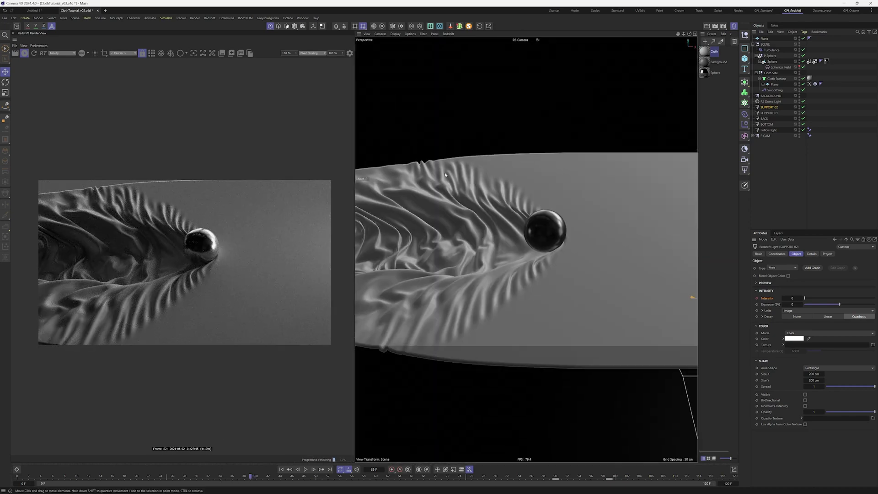
double_click(705, 71)
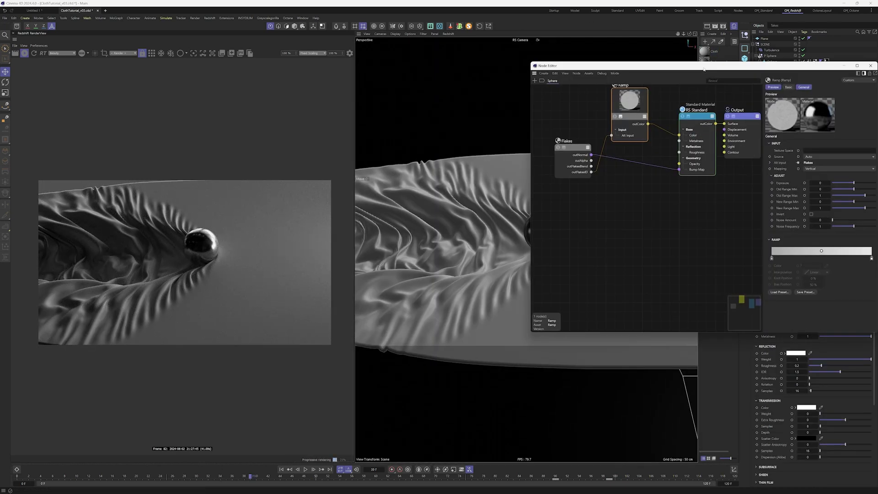
middle_drag(577, 136, 569, 155)
drag(584, 132, 598, 187)
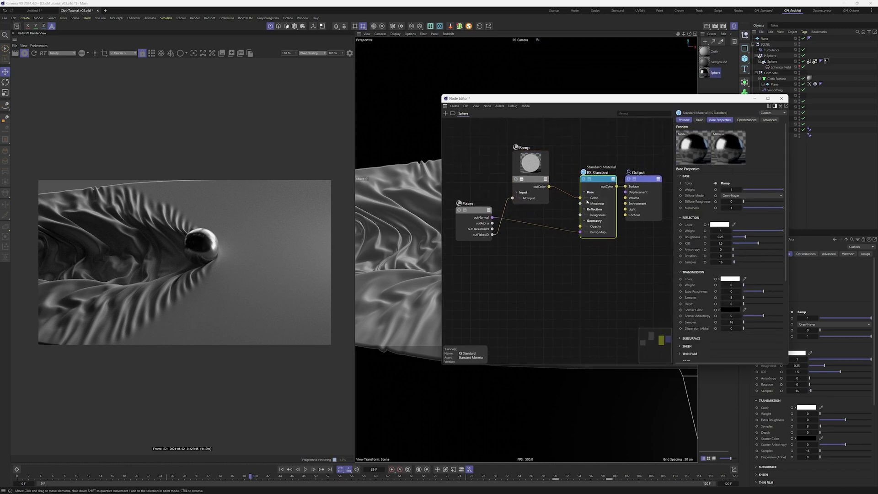
scroll(708, 264, down, 2)
scroll(709, 264, down, 5)
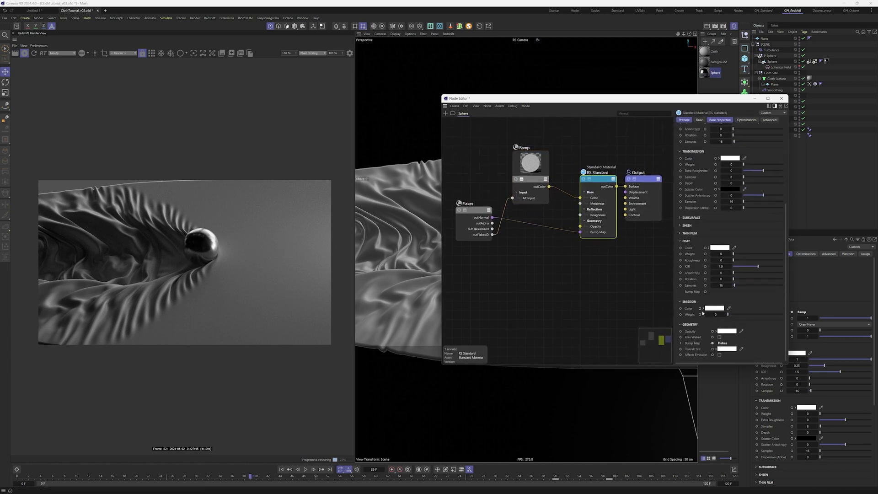
click(714, 315)
key(Return)
drag(350, 476, 623, 477)
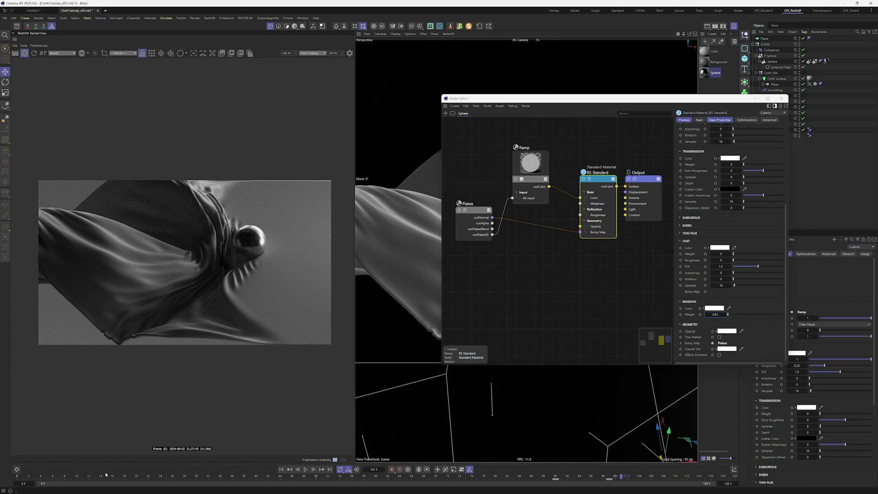
- Scrub to frame 53 and render the preview from the RS Camera
drag(106, 474, 365, 478)
click(120, 54)
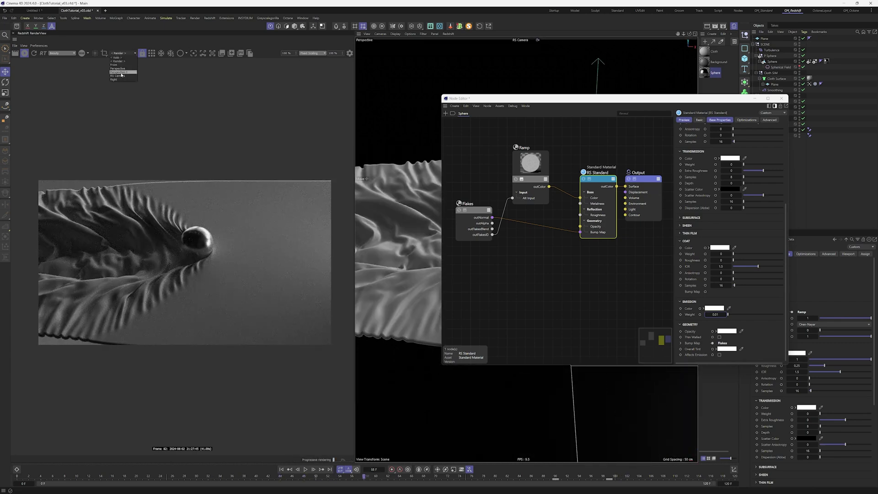
click(120, 75)
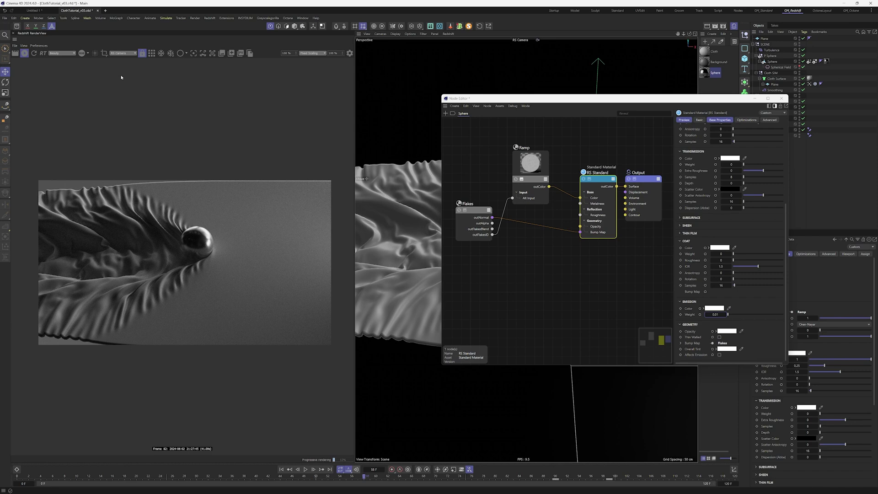
- Turn on RenderView tonemapping and raise Highlights to about 0.38
click(349, 53)
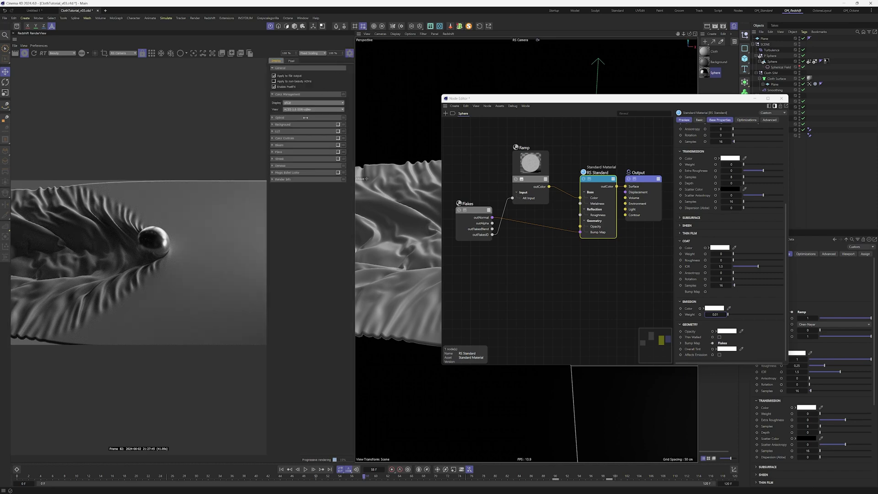
click(277, 118)
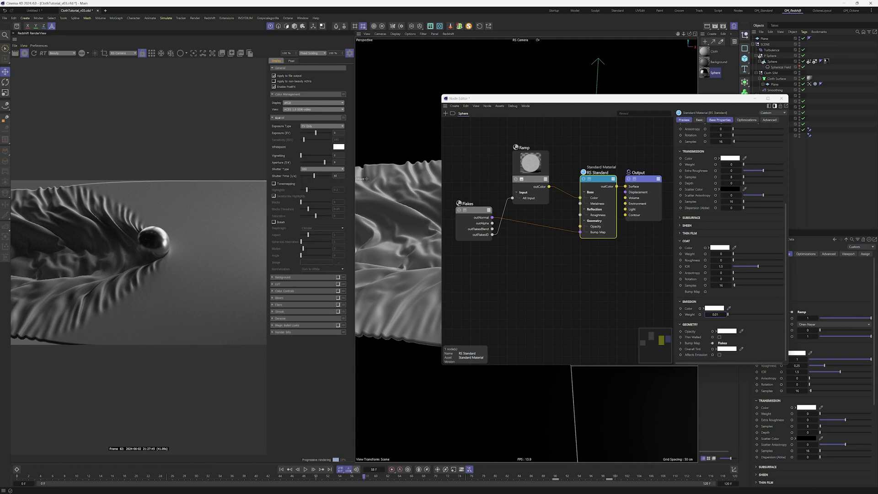
click(274, 183)
scroll(155, 236, up, 5)
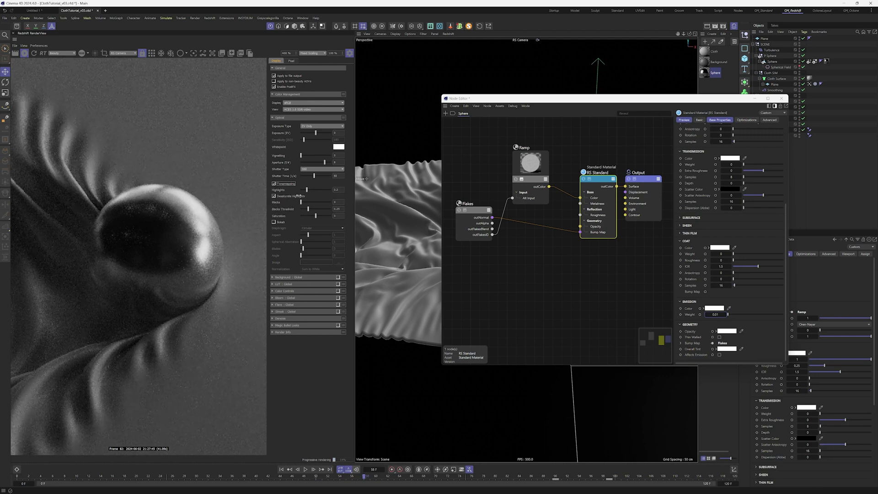
scroll(158, 222, down, 6)
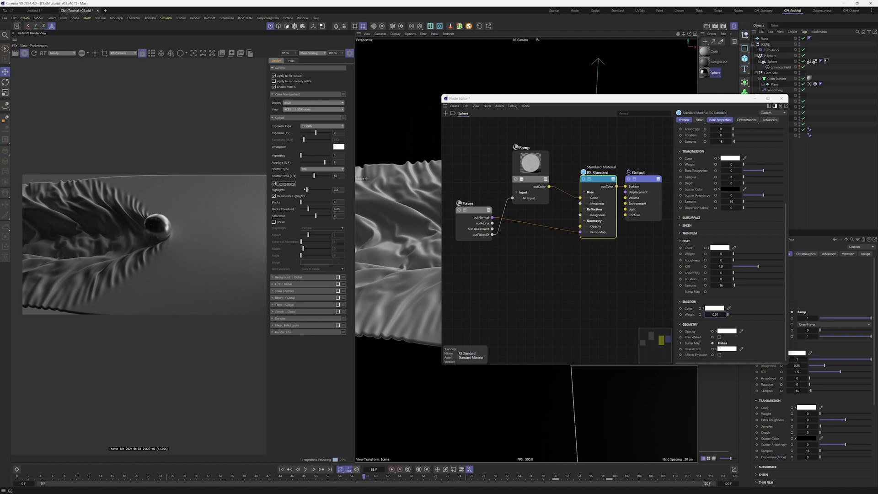
mouse_move(306, 189)
mouse_down()
mouse_move(329, 189)
mouse_move(301, 189)
mouse_up()
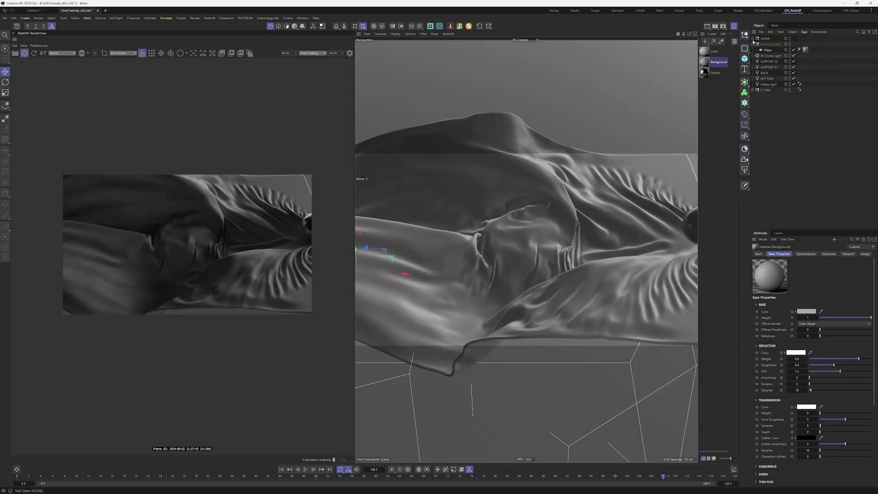
- Add a Redshift Object tag to Cloth Surface in the SCENE group
click(753, 39)
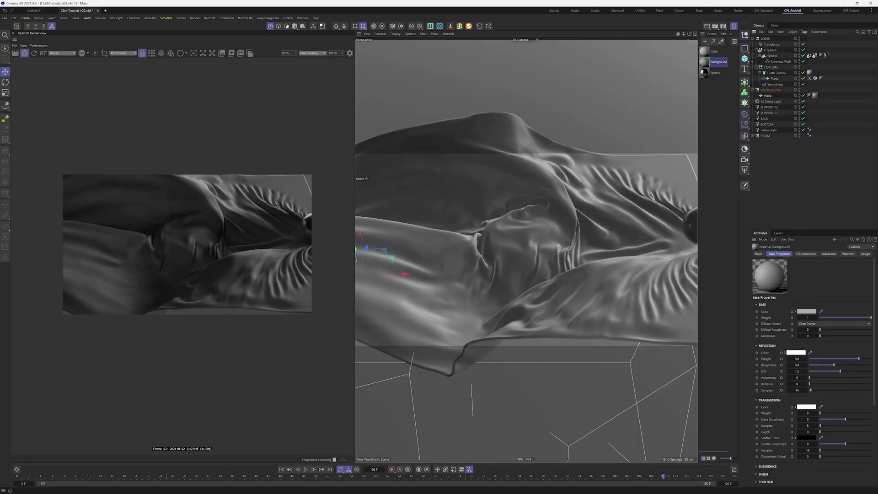
click(774, 73)
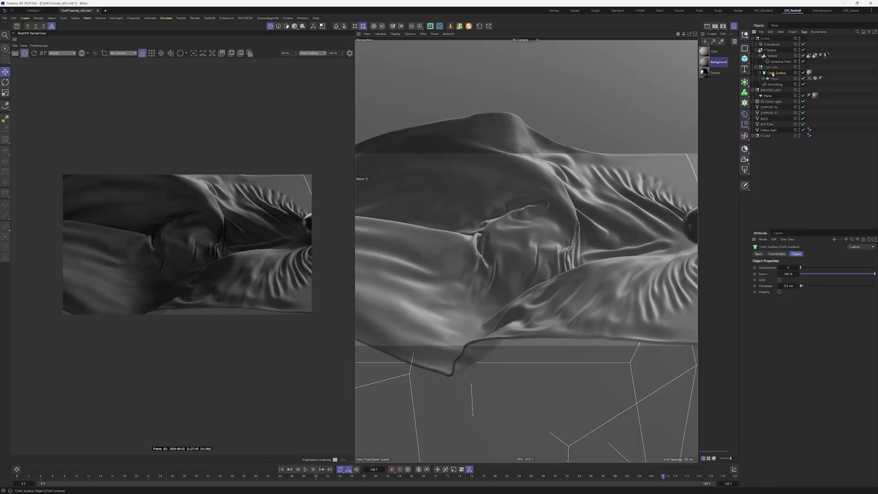
right_click(772, 74)
mouse_move(798, 162)
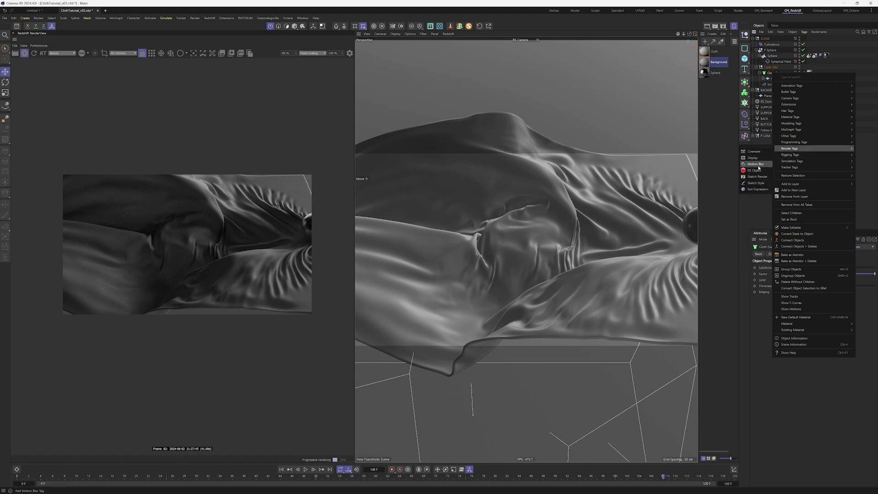
click(759, 170)
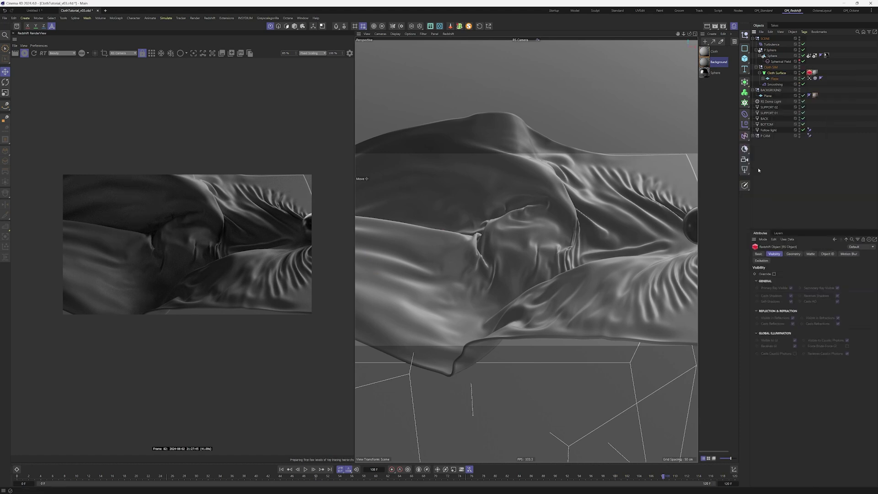
- Enable geometry override and tessellation, turn off Screen Space Adaptive, and set Max Subdivisions to 3
click(789, 254)
click(774, 274)
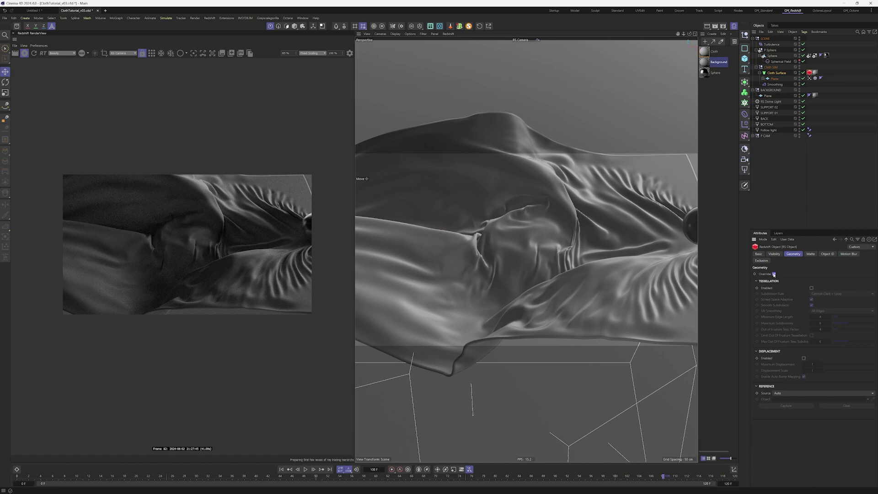
click(812, 288)
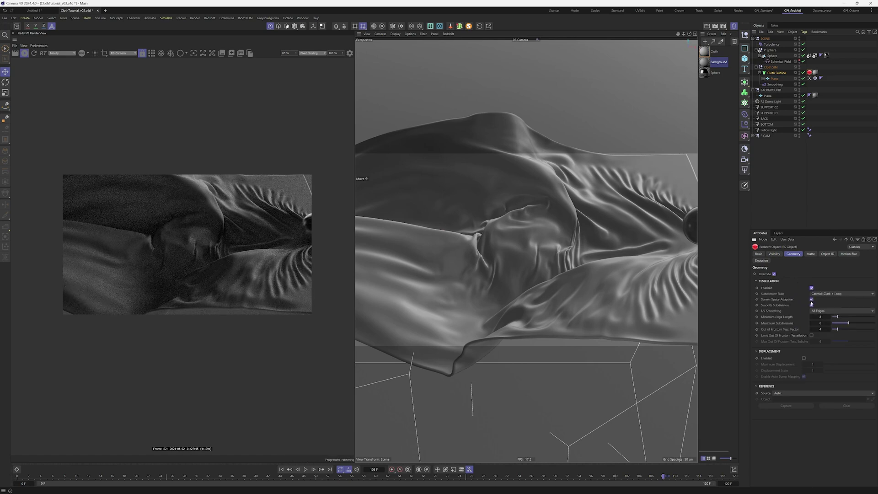
click(811, 299)
key(Tab)
text(3)
key(Return)
- Stop looking through the RS Camera and orbit the Default Camera around the twisted cloth
click(753, 136)
click(804, 142)
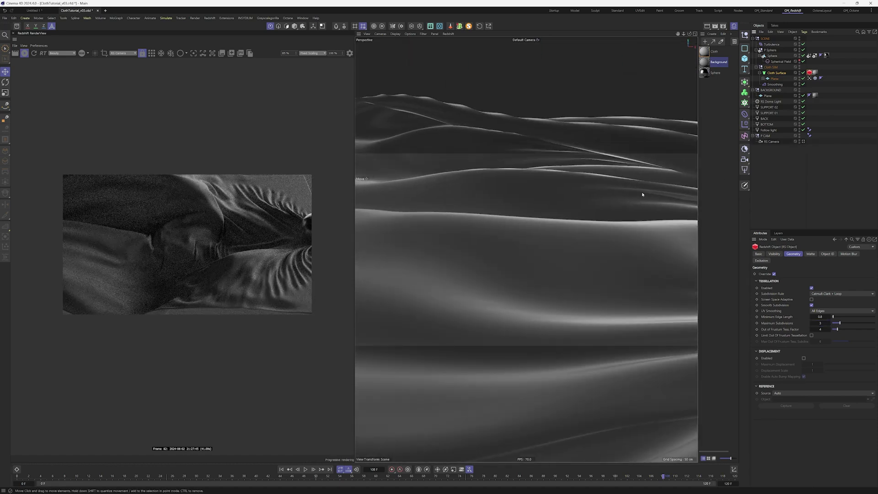
alt+middle_drag(654, 190, 404, 197)
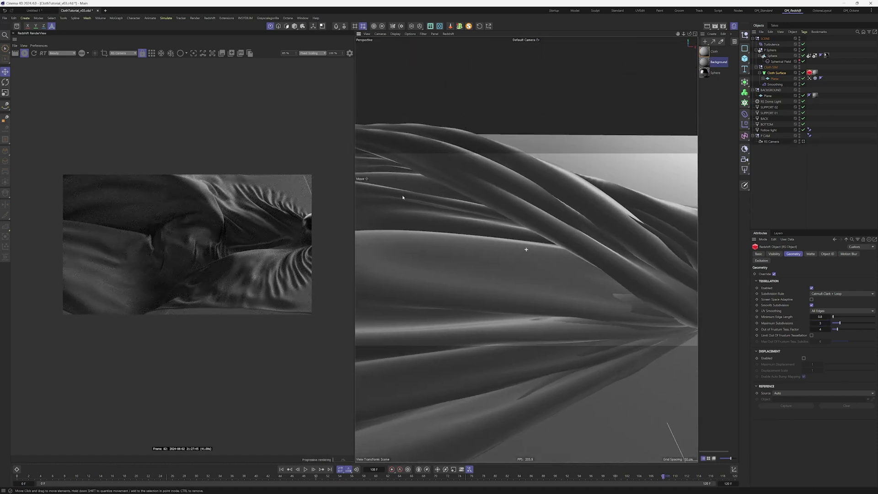
alt+middle_drag(647, 225, 508, 203)
alt+drag(507, 202, 576, 236)
- Set the RenderView camera to <Render> so the preview follows the viewport
click(122, 53)
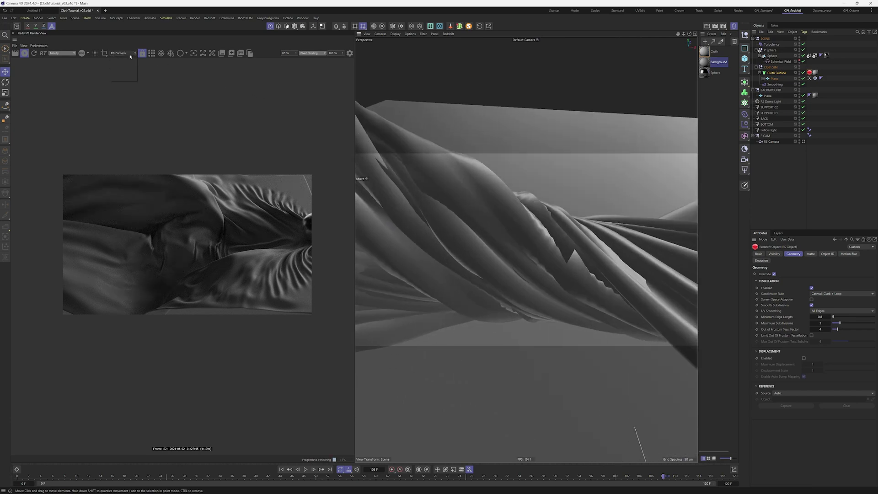
click(128, 61)
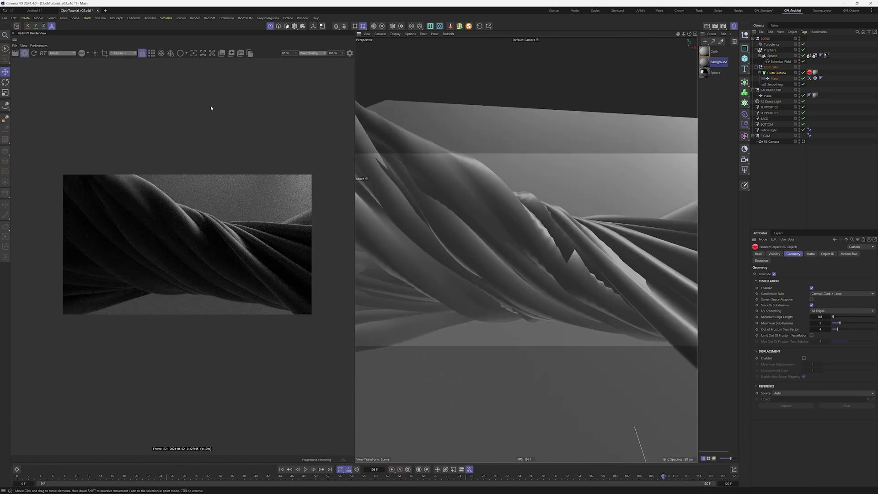
mouse_move(508, 224)
alt+mouse_down()
mouse_move(529, 231)
mouse_move(404, 221)
alt+mouse_up()
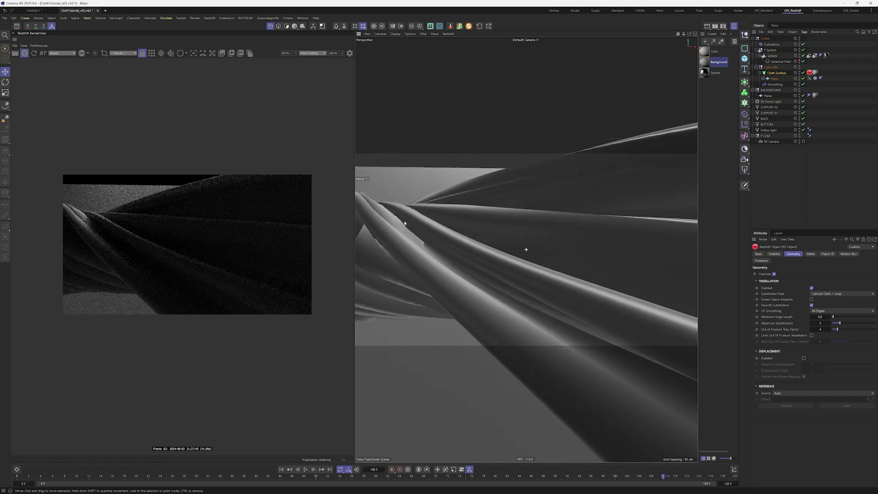
alt+drag(529, 214, 530, 220)
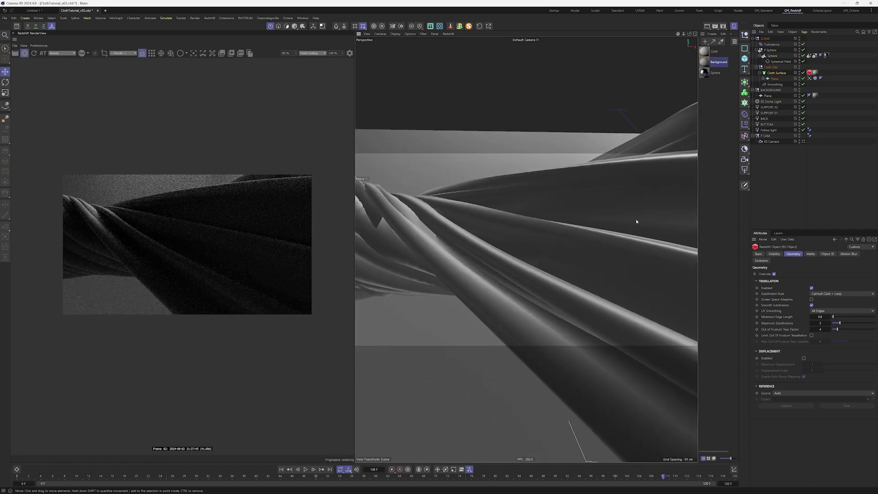
- Toggle the cloth tag's geometry override off and back on to compare, then zoom toward the sphere
click(774, 274)
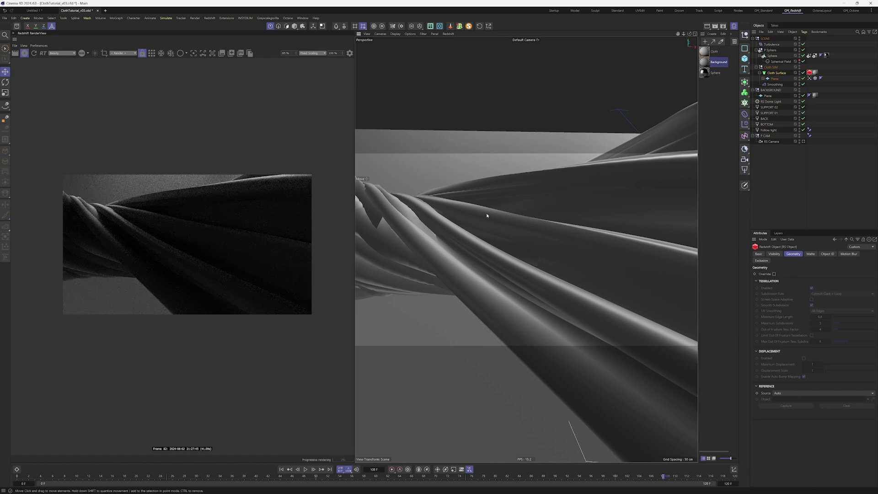
alt+drag(486, 212, 566, 249)
click(774, 274)
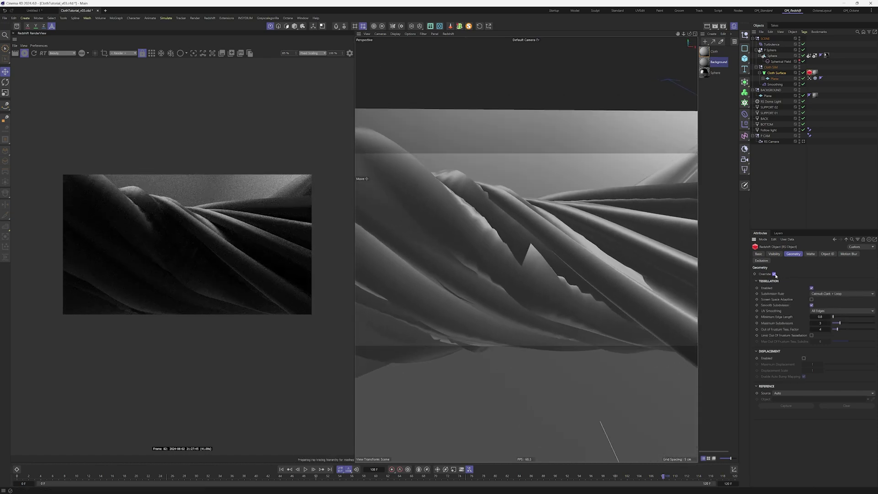
scroll(271, 261, up, 3)
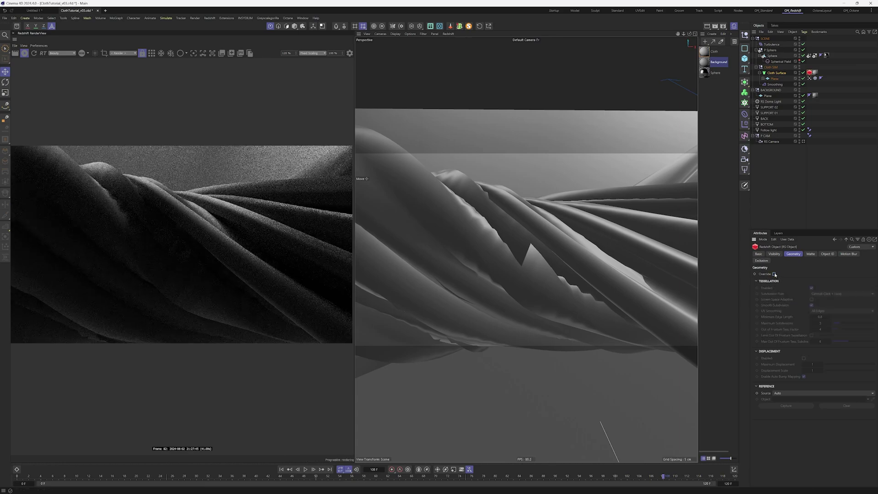
scroll(567, 252, down, 8)
- Add a Redshift Object tag to the Sphere
scroll(605, 221, up, 6)
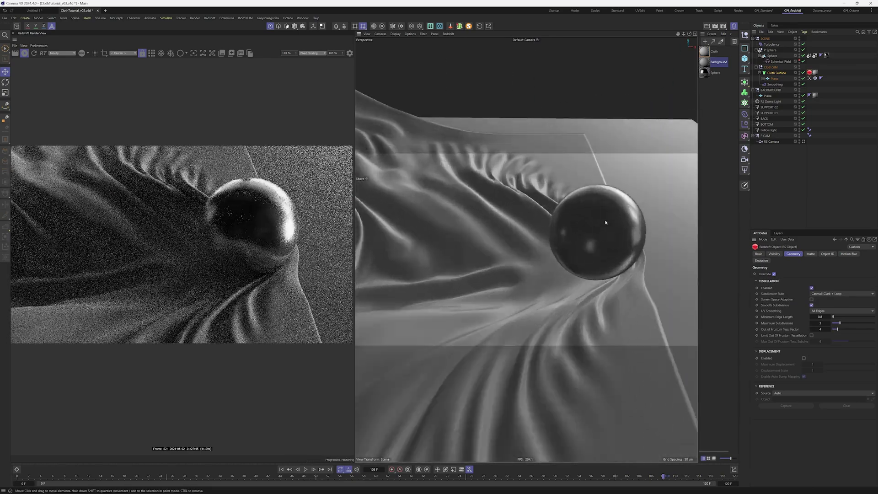
alt+drag(605, 217, 615, 209)
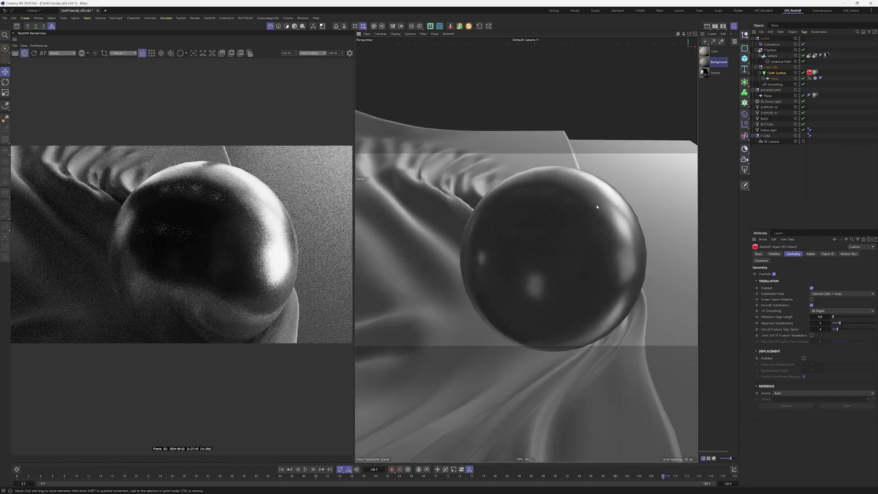
click(771, 56)
right_click(771, 56)
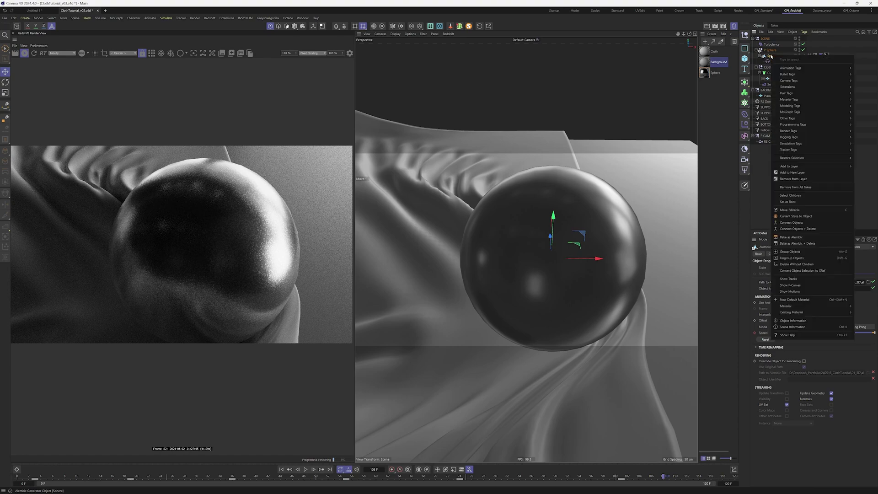
mouse_move(789, 131)
click(753, 154)
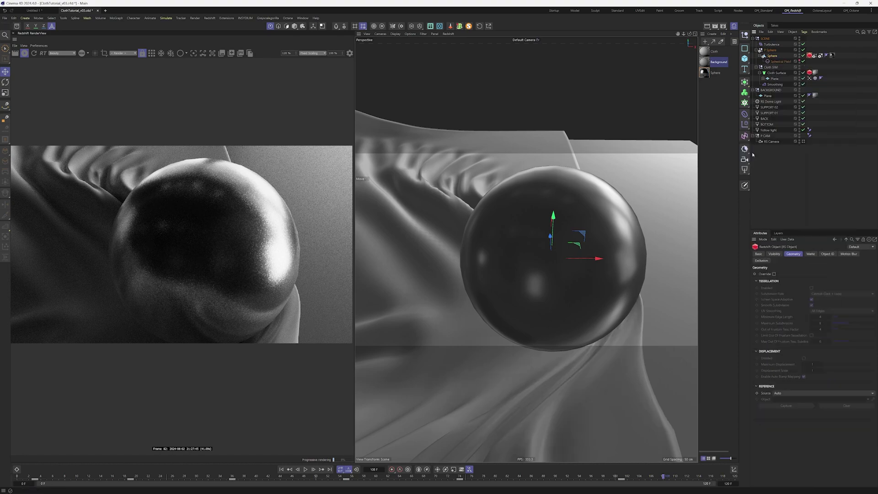
- Enable the sphere tag's override and tessellation, Screen Space Adaptive off, Min Edge Length 1, Max Subdivisions 2
click(774, 273)
click(812, 288)
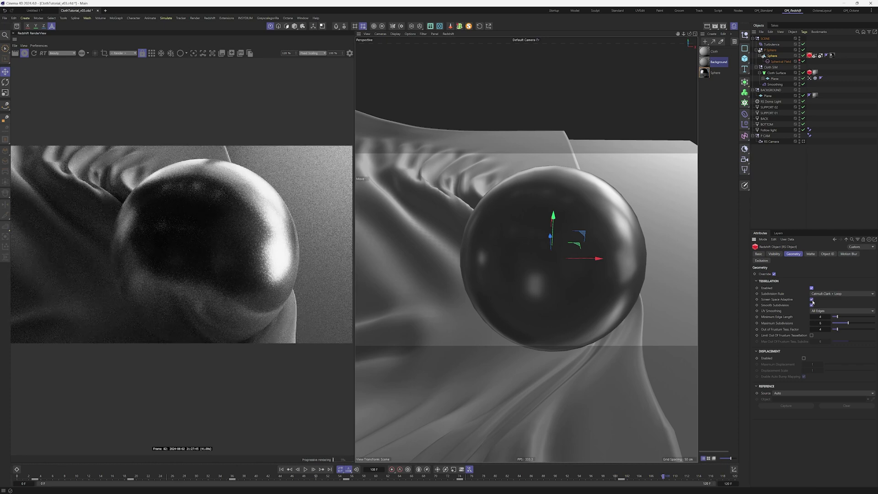
click(811, 300)
text(1)
key(Tab)
text(2)
key(Return)
- Look through the RS Camera, step through frames 12, 26, 39 and 45, and restart the render
click(803, 142)
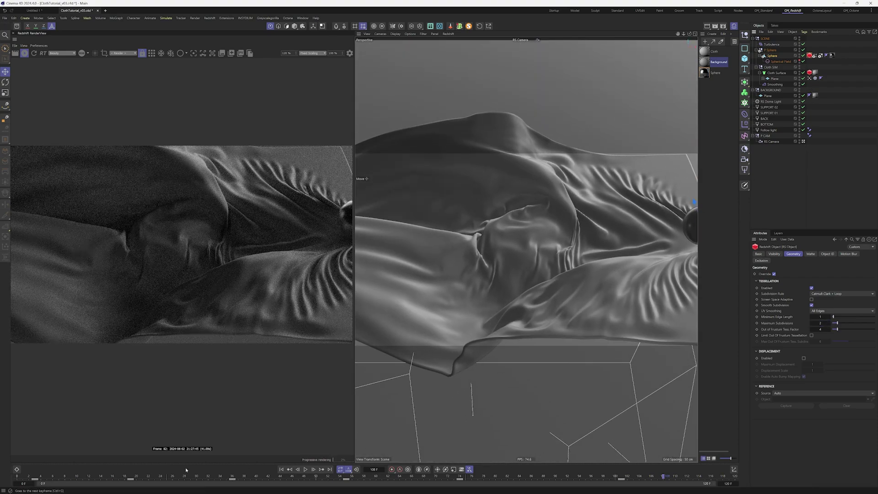
click(88, 477)
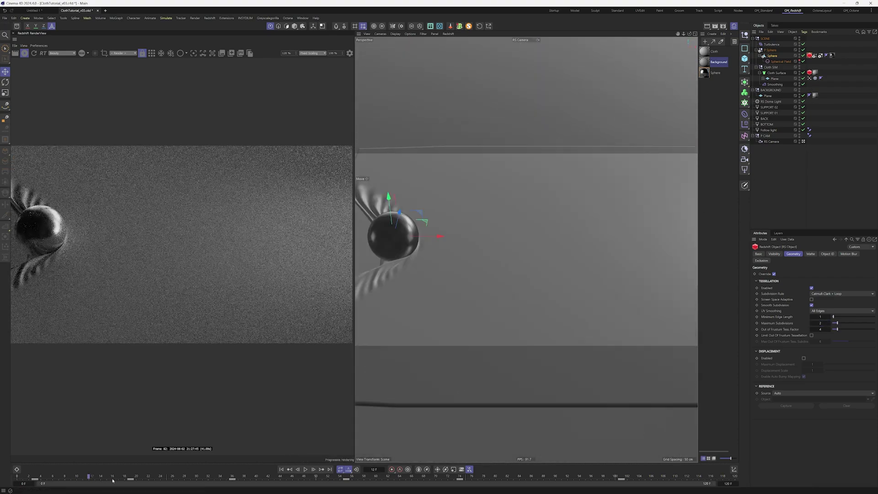
click(173, 477)
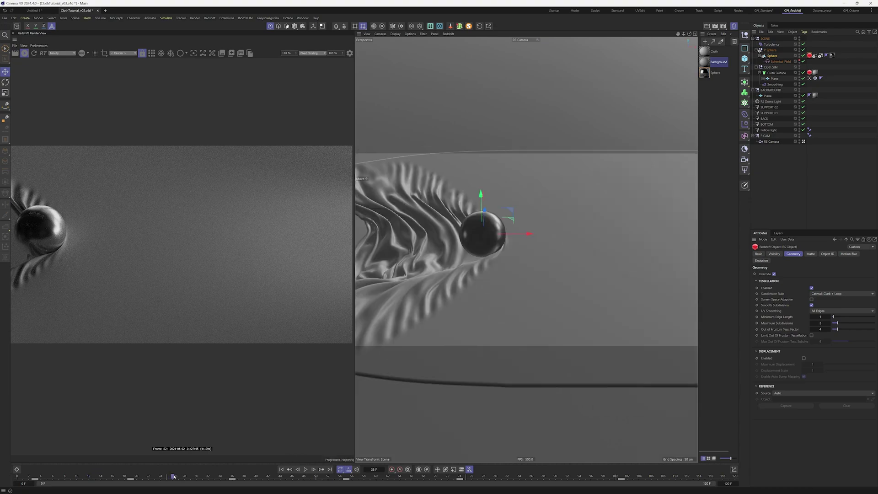
click(244, 477)
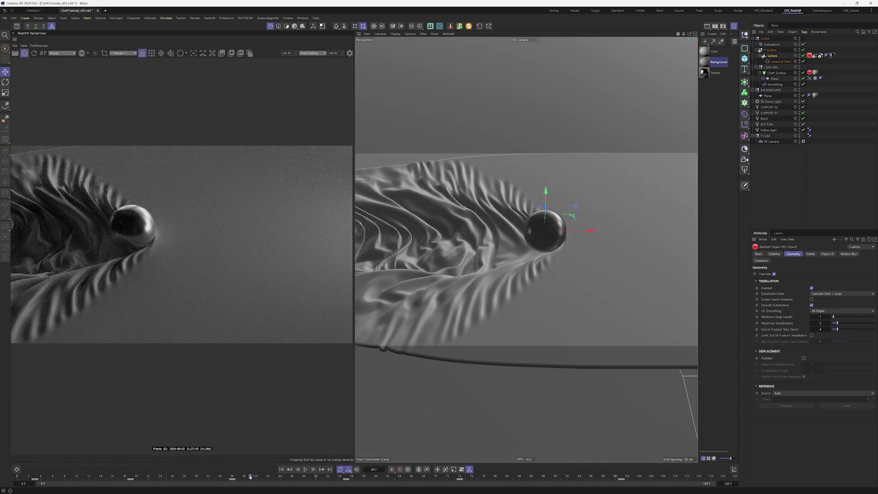
click(287, 477)
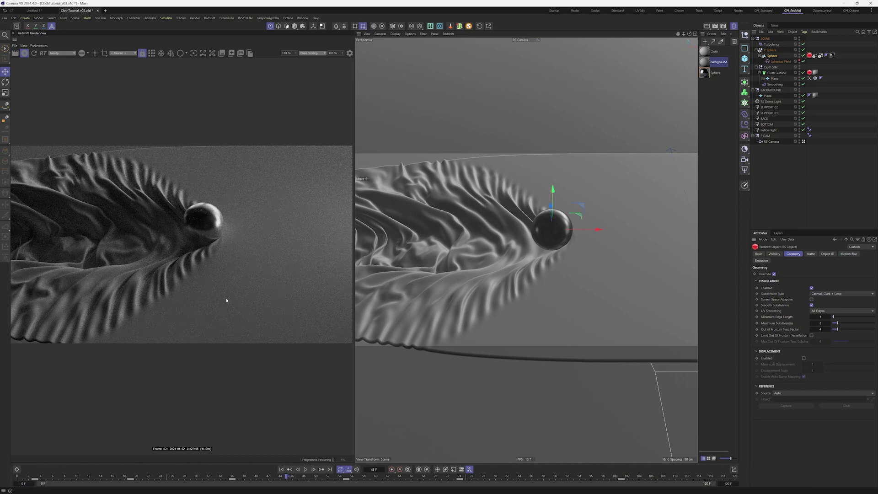
scroll(223, 293, down, 2)
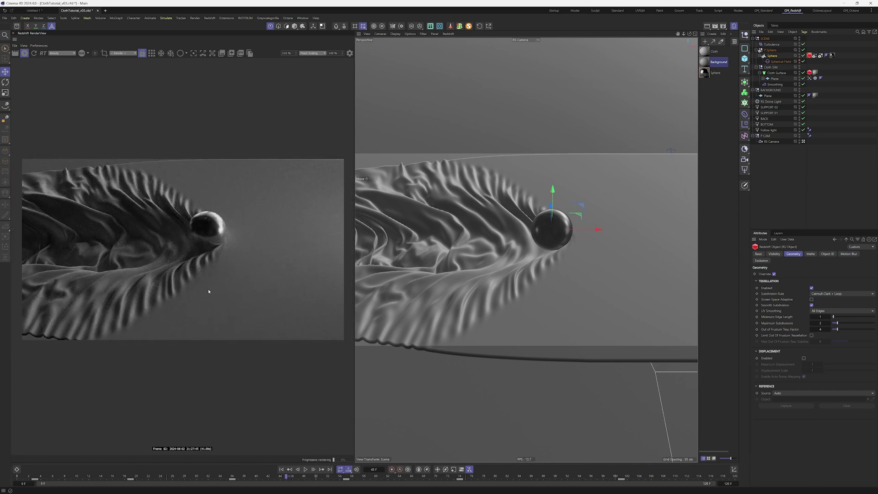
click(151, 53)
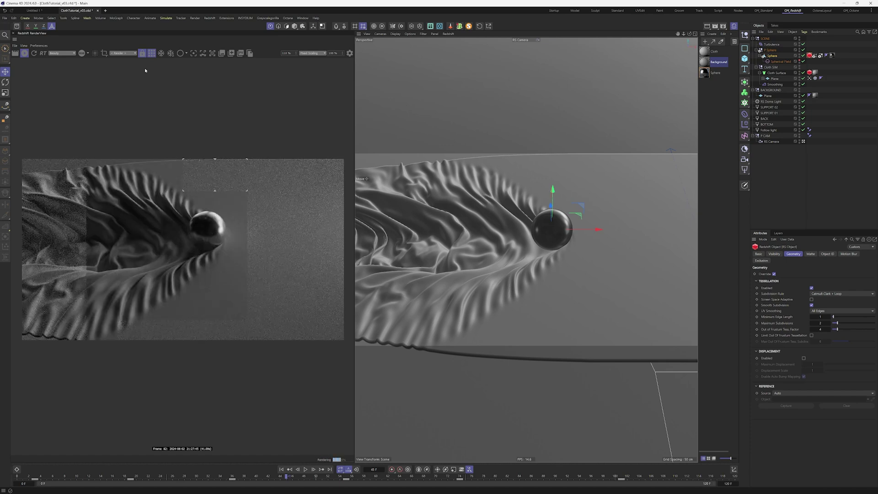